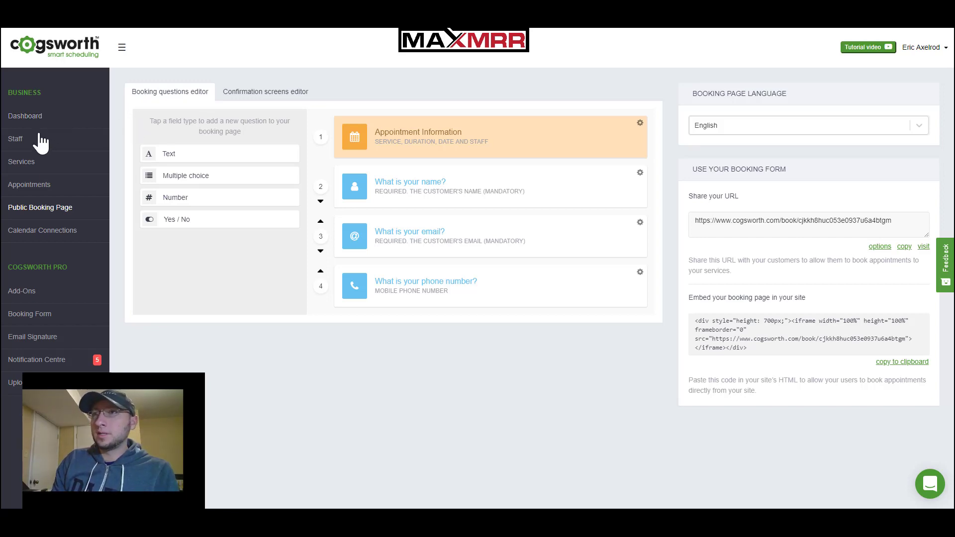
Go from the account menu to Cogsworth's business settings and list the configured webhooks
{"action": "left_click", "coordinate": [920, 49]}
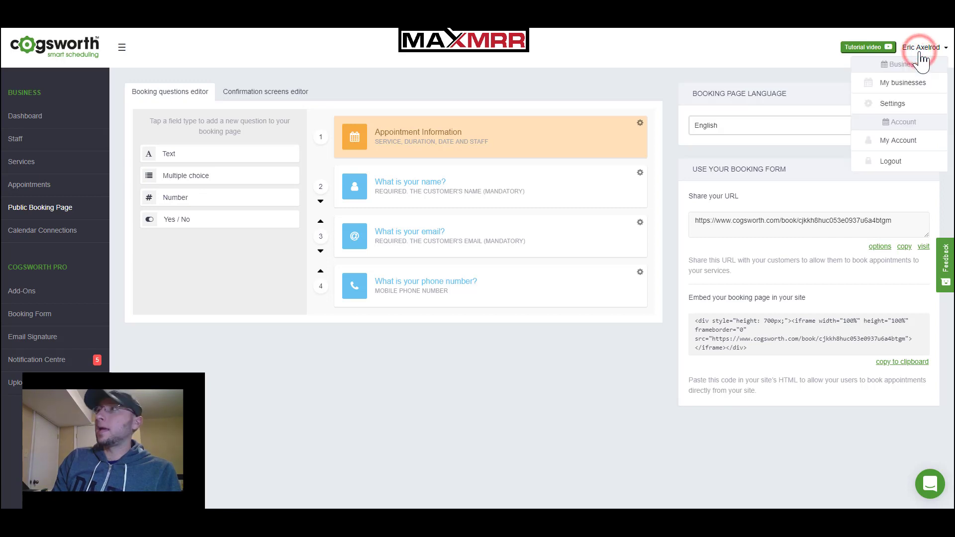
{"action": "left_click", "coordinate": [904, 106]}
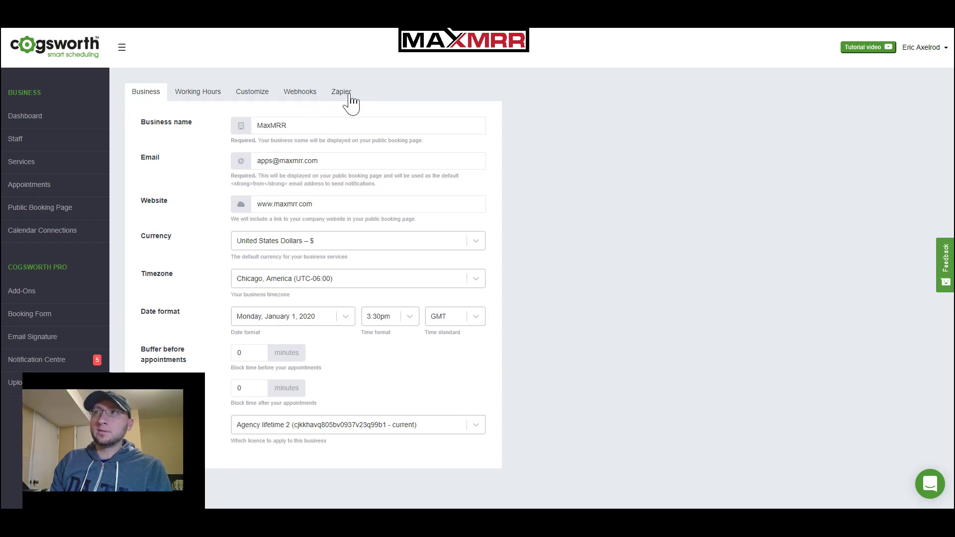
{"action": "left_click", "coordinate": [309, 96]}
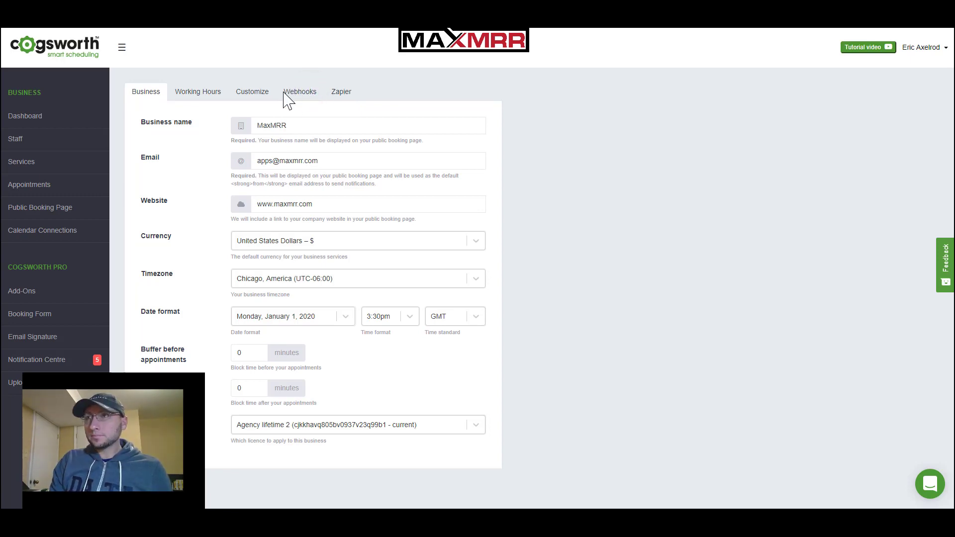
{"action": "left_click", "coordinate": [287, 97]}
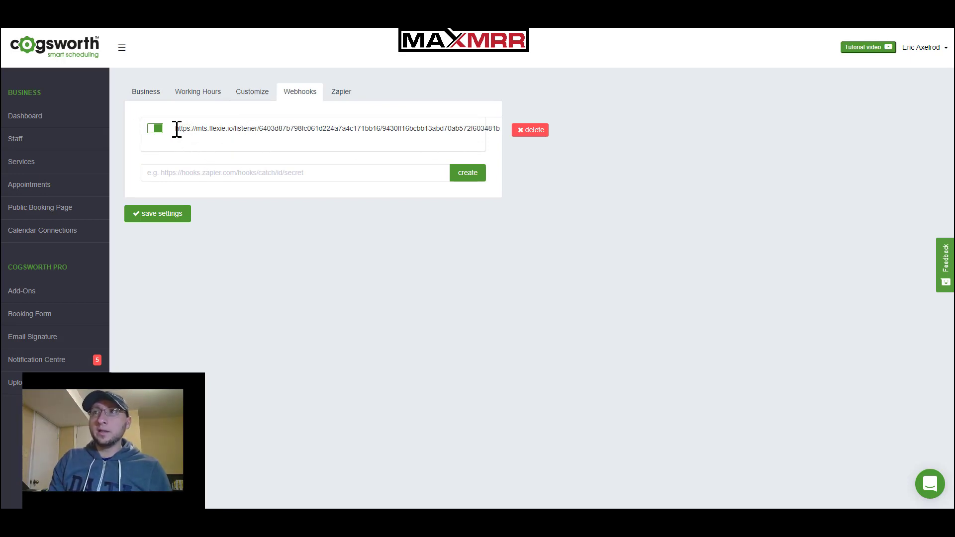
Highlight the listener domain, path and hash parts of the existing Flexie webhook URL
{"action": "left_click_drag", "start_coordinate": [175, 128], "coordinate": [379, 131]}
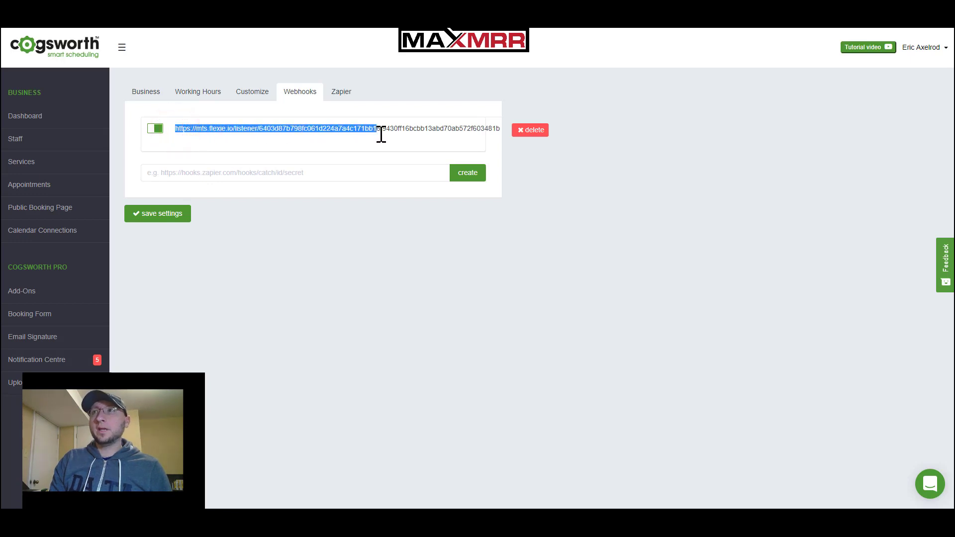
{"action": "left_click", "coordinate": [379, 132]}
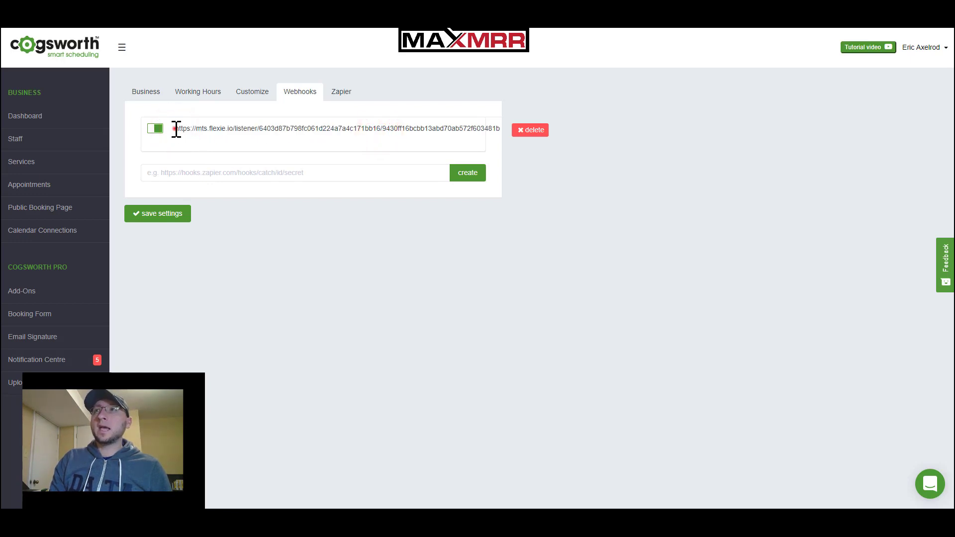
{"action": "left_click_drag", "start_coordinate": [175, 128], "coordinate": [373, 132]}
{"action": "left_click", "coordinate": [196, 127]}
{"action": "left_click", "coordinate": [374, 133]}
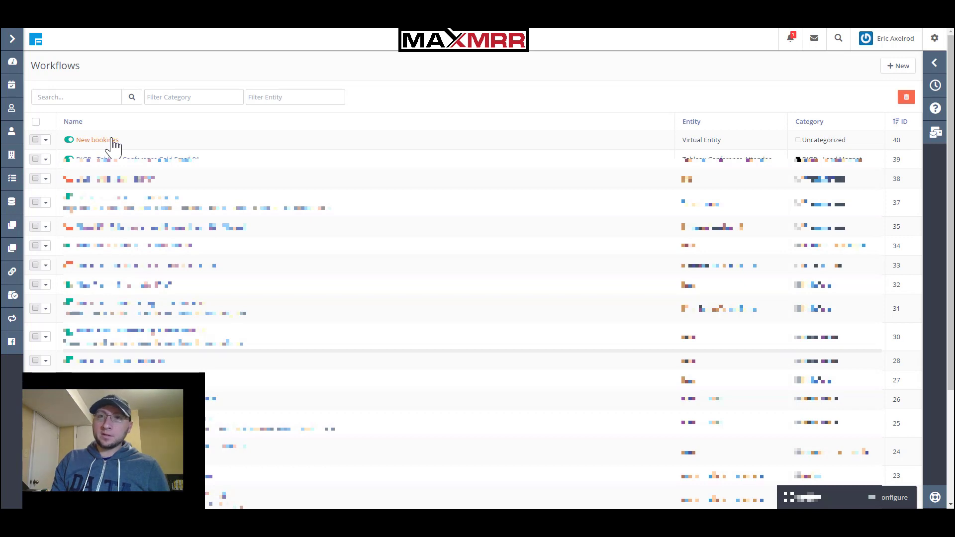
Create a new workflow and choose Virtual Entity as its base entity
{"action": "left_click", "coordinate": [895, 67]}
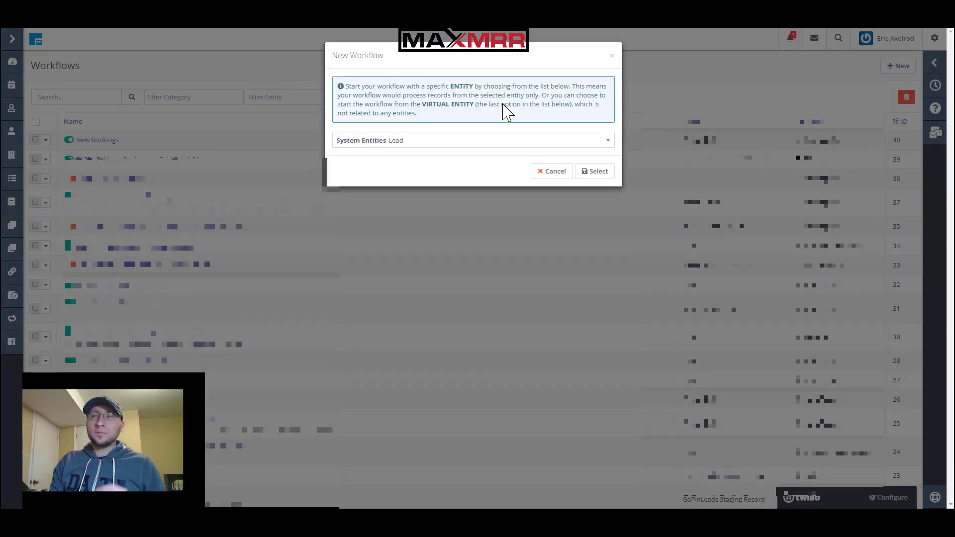
{"action": "left_click", "coordinate": [499, 138]}
{"action": "scroll", "coordinate": [423, 273], "scroll_direction": "down", "scroll_amount": 5}
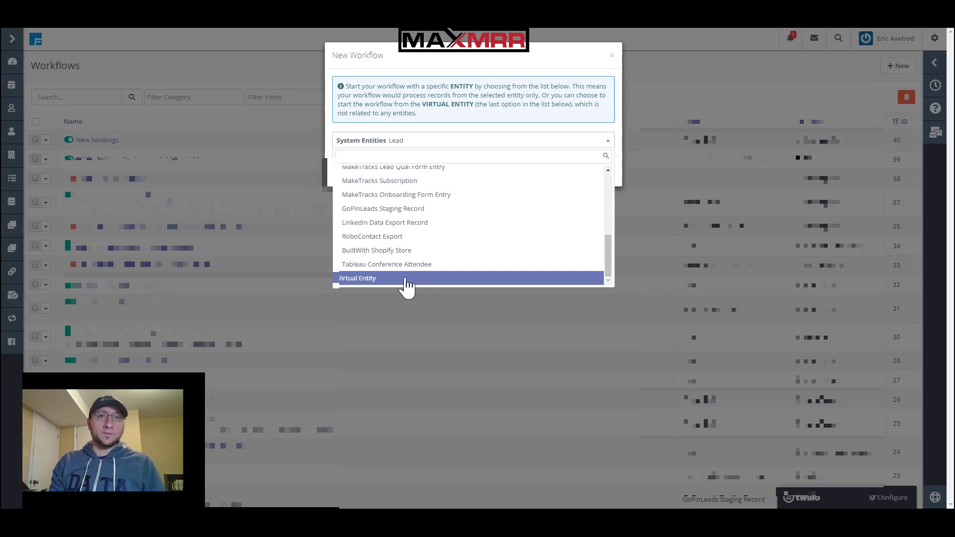
{"action": "left_click", "coordinate": [405, 279]}
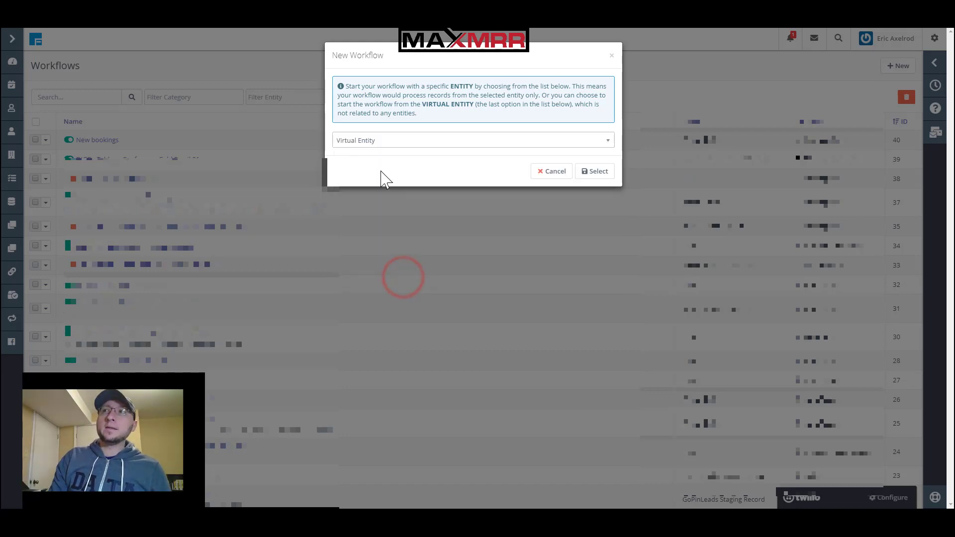
{"action": "left_click", "coordinate": [590, 174]}
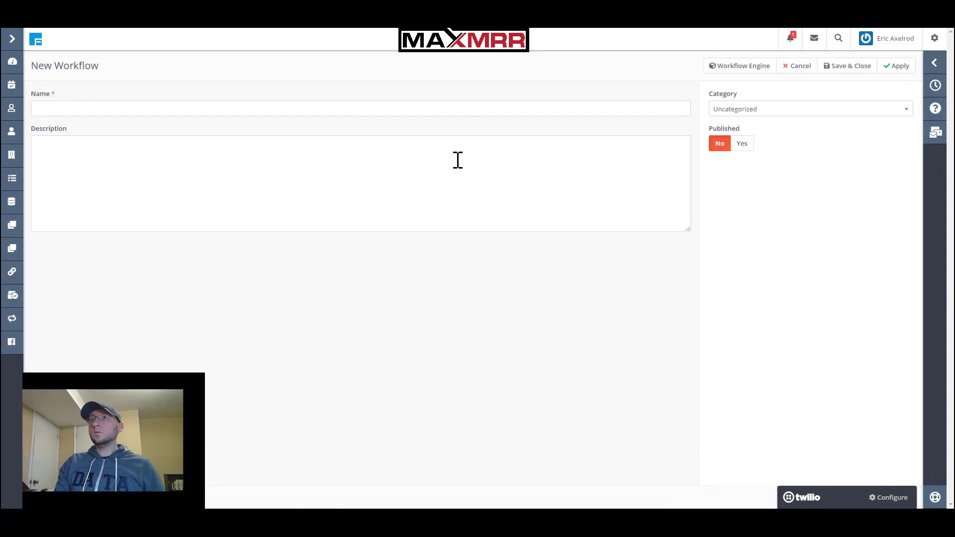
Name the workflow 'Cogsworth Bookings' and open the Workflow Engine builder
{"action": "left_click", "coordinate": [230, 110]}
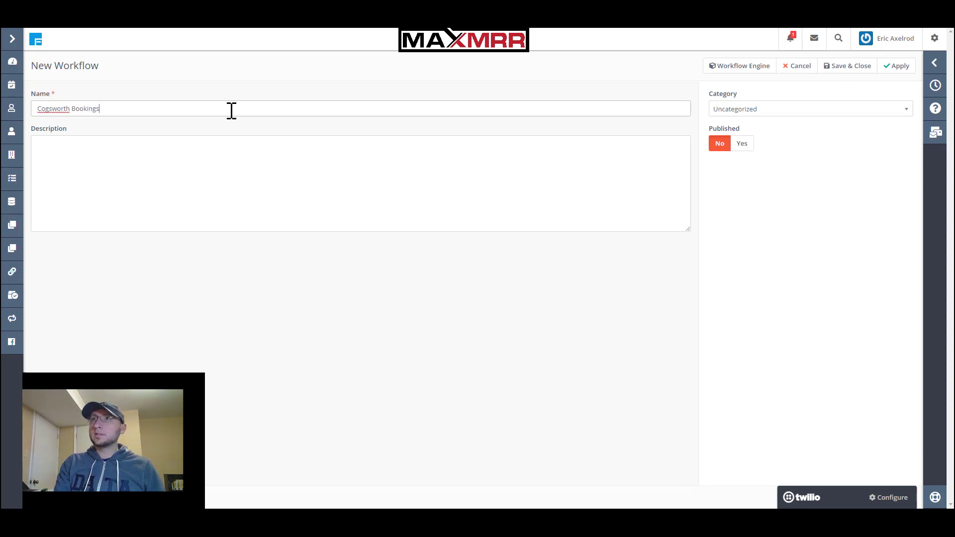
{"action": "left_click", "coordinate": [735, 73]}
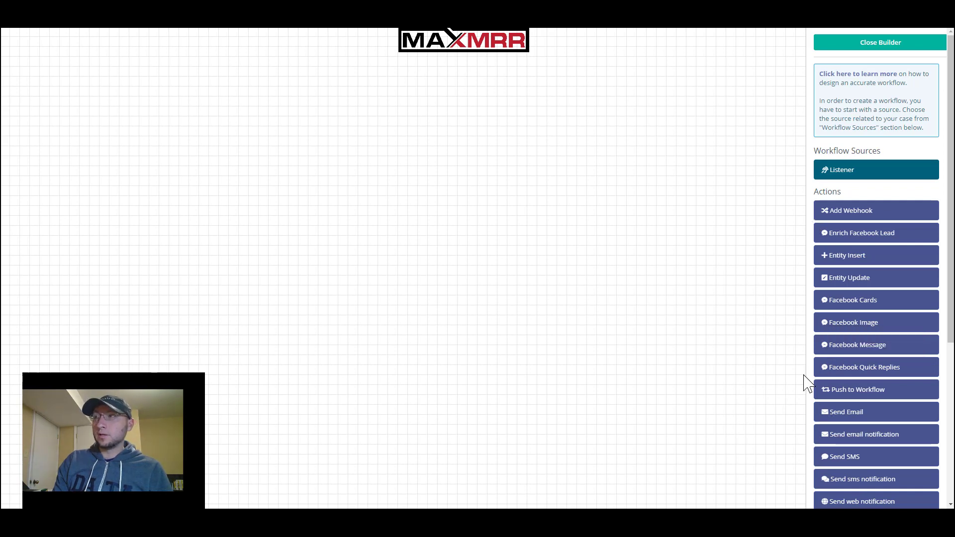
Add a Listener source to the canvas and position it at the top centre
{"action": "scroll", "coordinate": [821, 374], "scroll_direction": "down", "scroll_amount": 5}
{"action": "scroll", "coordinate": [827, 368], "scroll_direction": "up", "scroll_amount": 5}
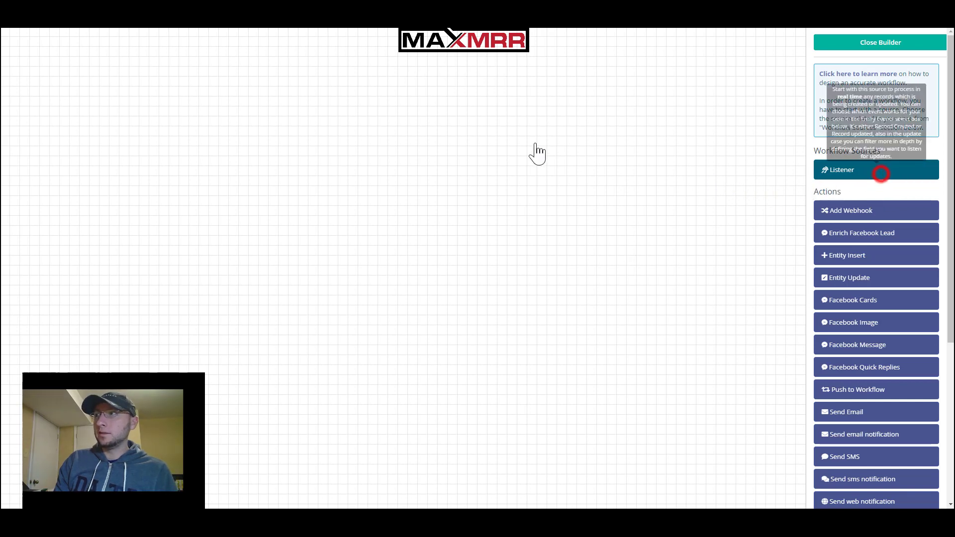
{"action": "left_click", "coordinate": [880, 177]}
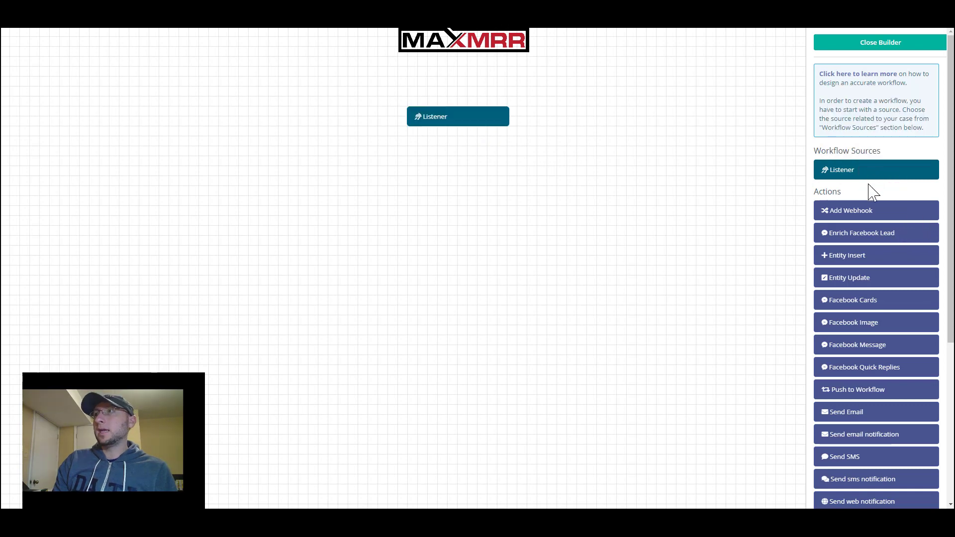
{"action": "left_click", "coordinate": [447, 119]}
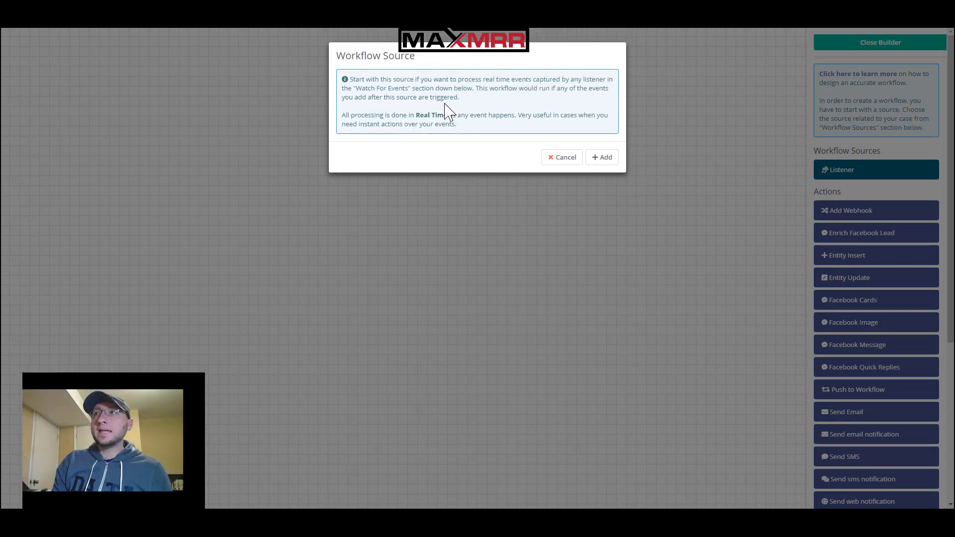
{"action": "left_click", "coordinate": [605, 158]}
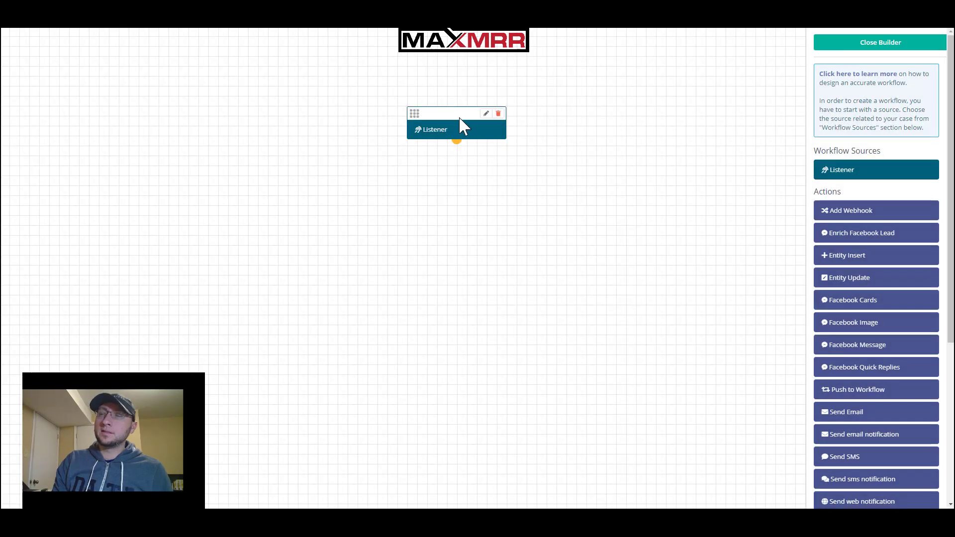
{"action": "left_click_drag", "start_coordinate": [452, 110], "coordinate": [421, 88]}
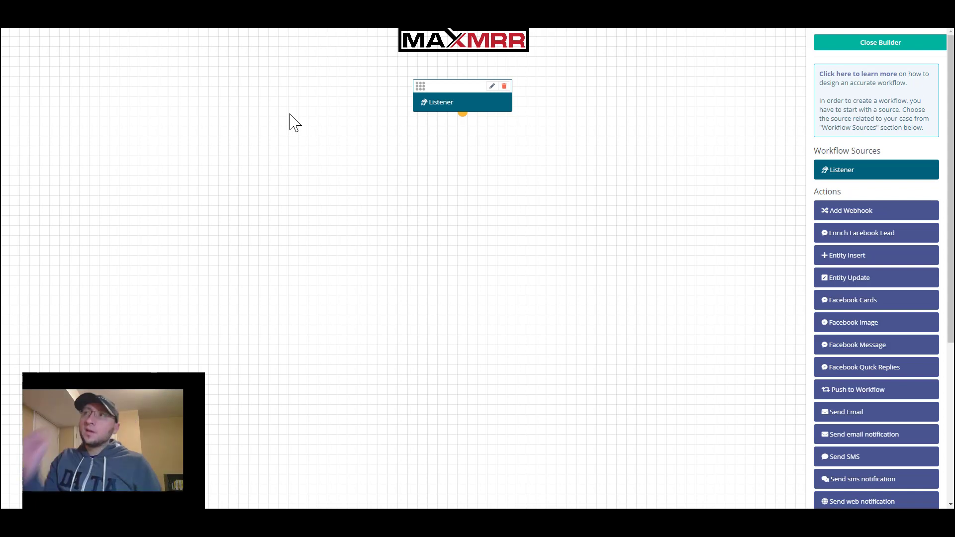
{"action": "mouse_move", "coordinate": [443, 81]}
{"action": "left_mouse_down"}
{"action": "mouse_move", "coordinate": [407, 70]}
{"action": "mouse_move", "coordinate": [440, 91]}
{"action": "mouse_move", "coordinate": [447, 71]}
{"action": "mouse_move", "coordinate": [436, 75]}
{"action": "left_mouse_up"}
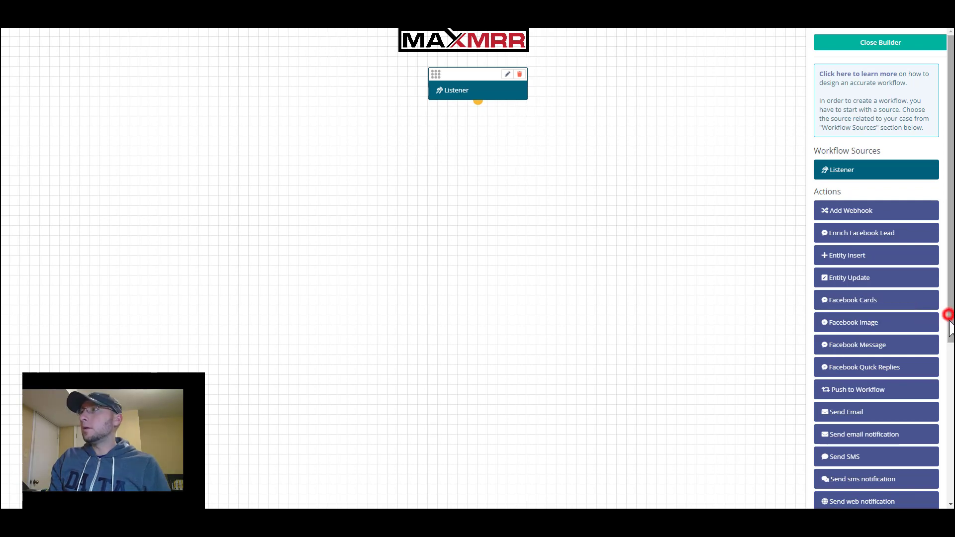
{"action": "scroll", "coordinate": [950, 322], "scroll_direction": "down", "scroll_amount": 1}
Add a Dynamic Endpoint named 'Cogsworth', copy its endpoint URL, and return to Cogsworth
{"action": "scroll", "coordinate": [950, 322], "scroll_direction": "down", "scroll_amount": 5}
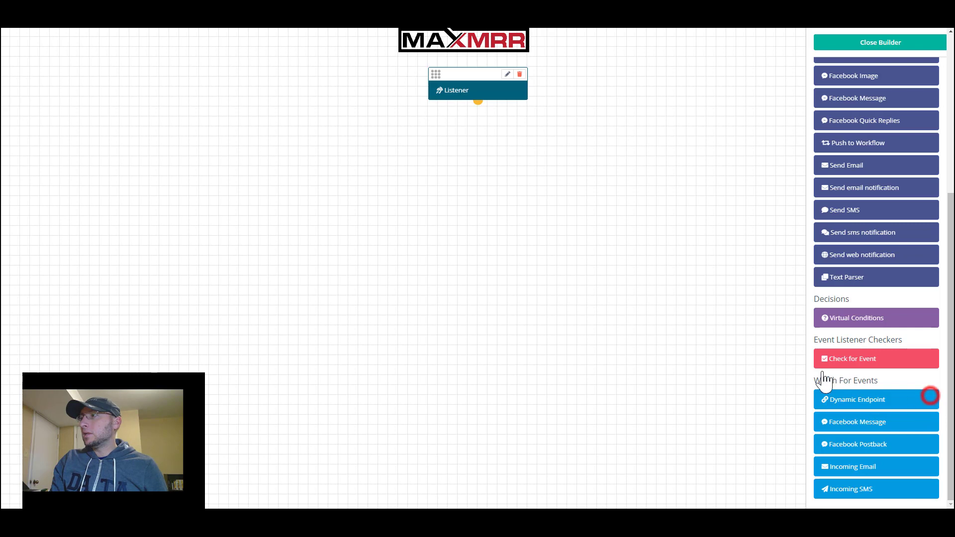
{"action": "left_click_drag", "start_coordinate": [883, 400], "coordinate": [531, 258]}
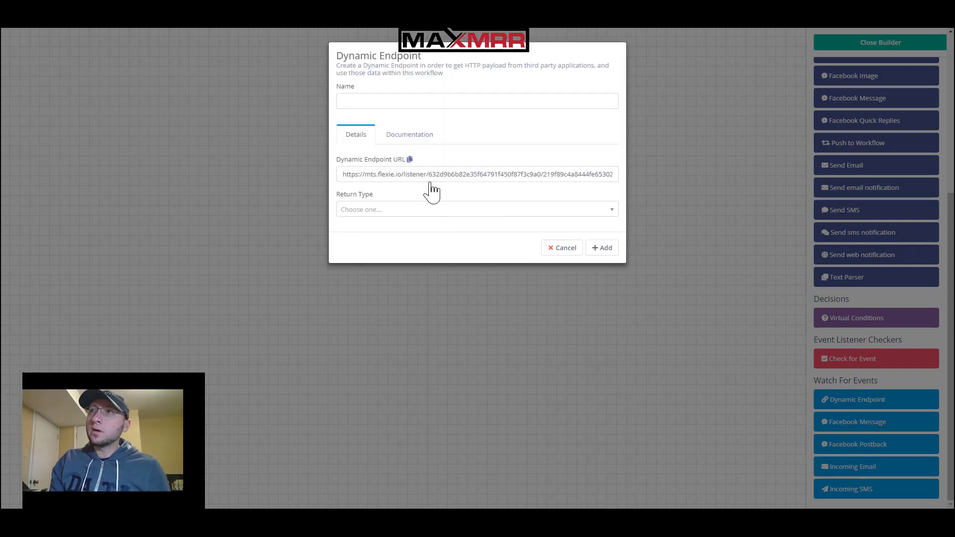
{"action": "left_click", "coordinate": [371, 99]}
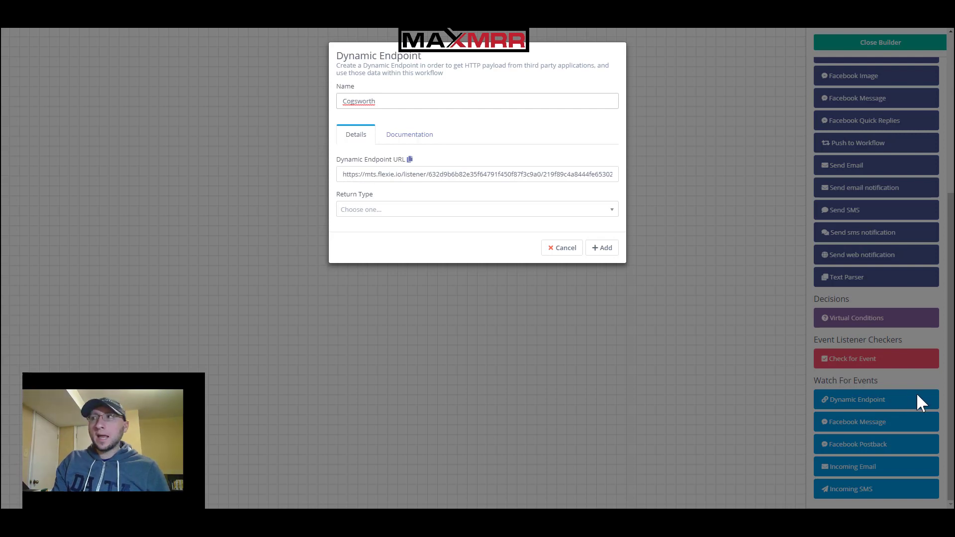
{"action": "left_click", "coordinate": [409, 159]}
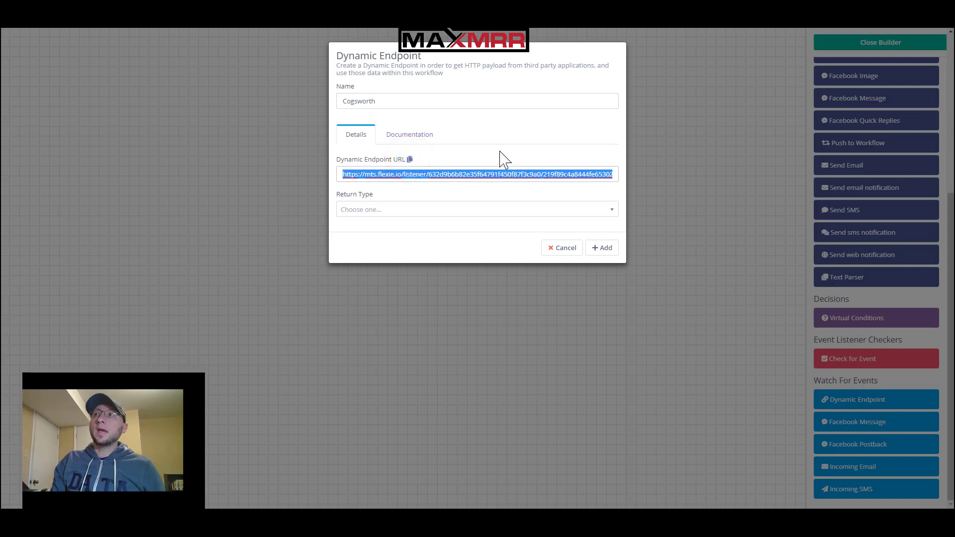
{"action": "key", "text": "alt+Tab"}
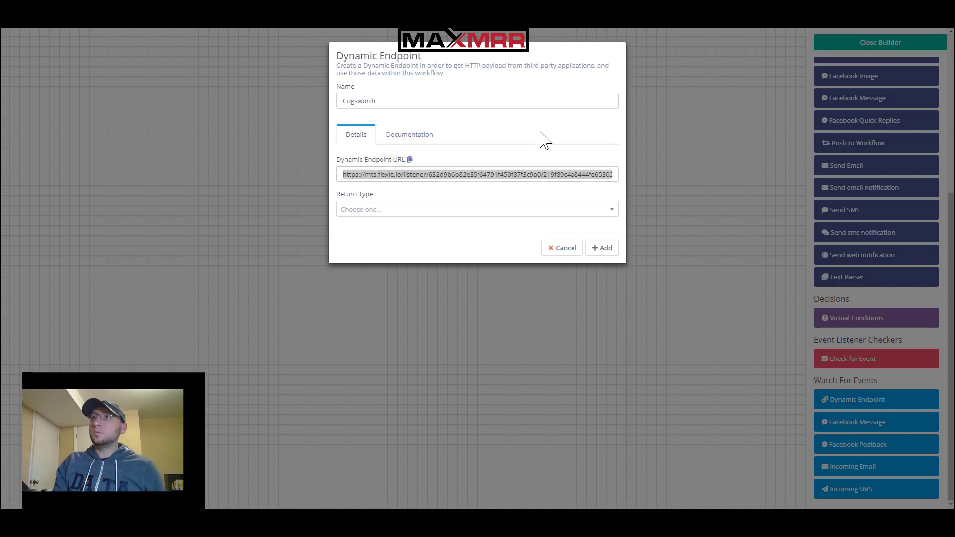
{"action": "key", "text": "alt+Tab"}
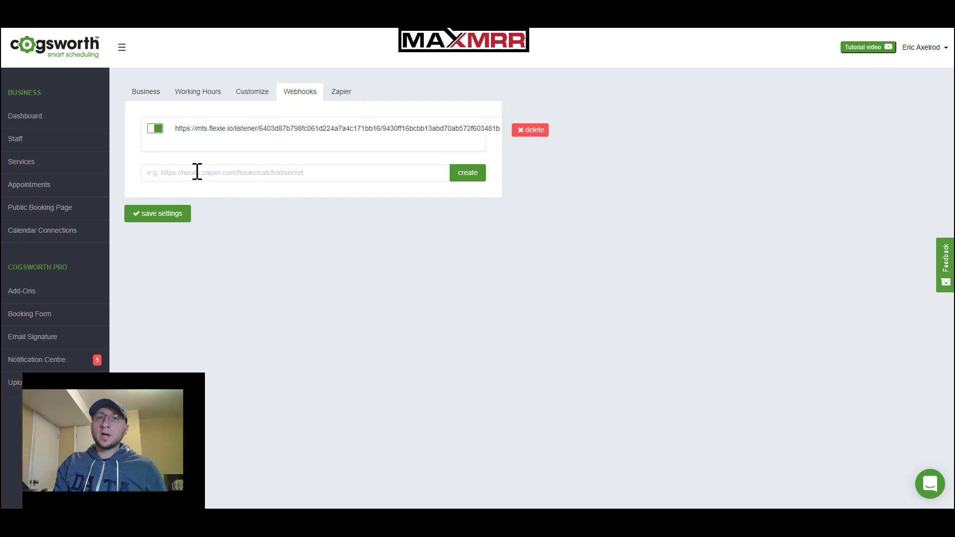
Paste the Flexie endpoint URL as a new Cogsworth webhook and toggle its enable switch
{"action": "left_click", "coordinate": [223, 172]}
{"action": "key", "text": "ctrl+v"}
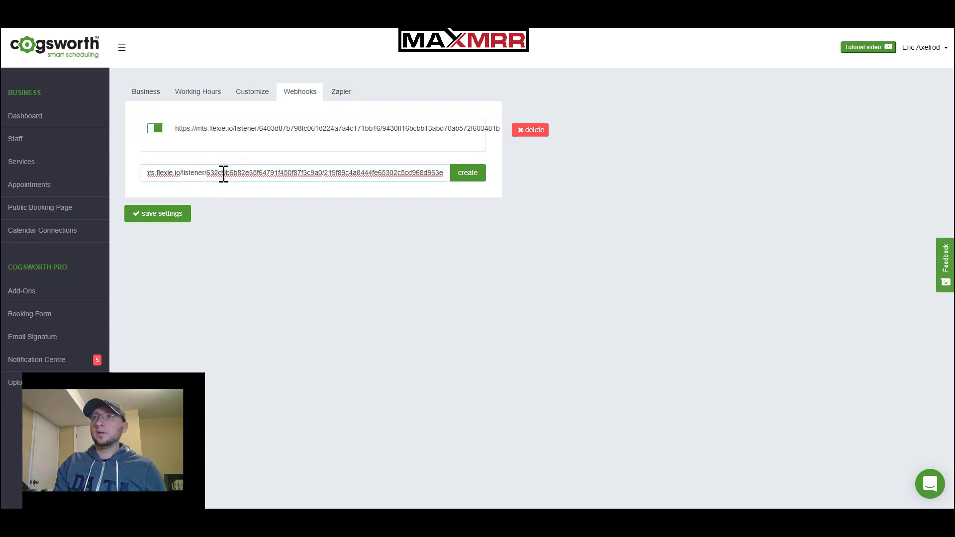
{"action": "left_click", "coordinate": [477, 177]}
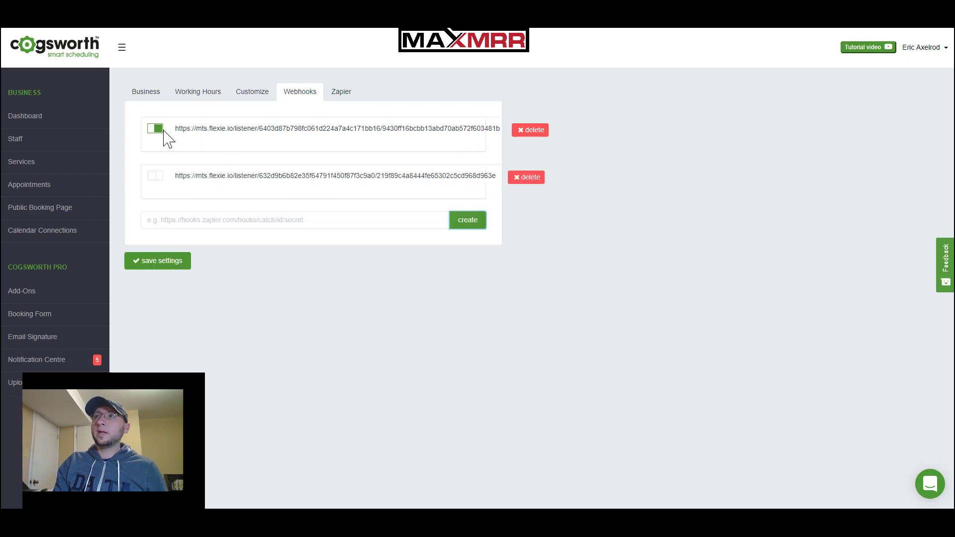
{"action": "left_click_drag", "start_coordinate": [179, 175], "coordinate": [217, 177]}
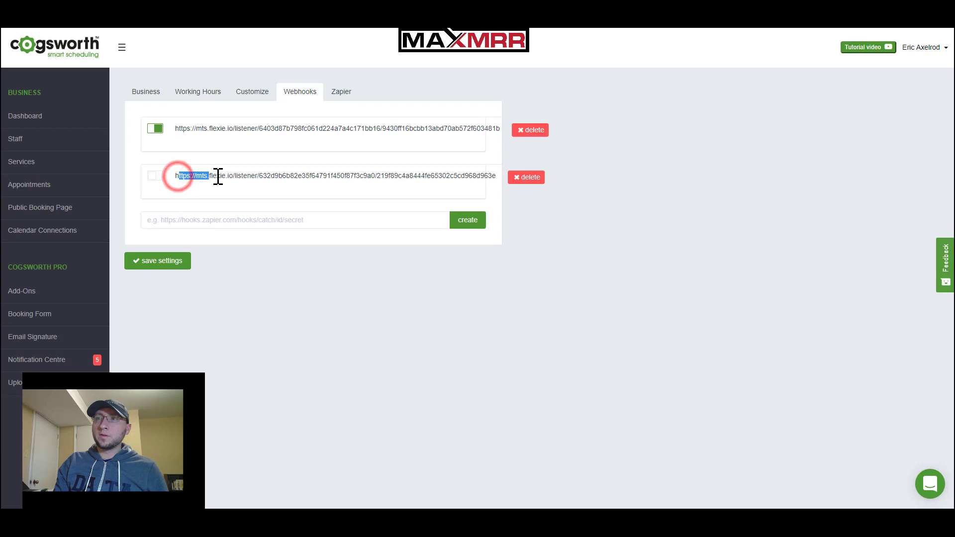
{"action": "left_click", "coordinate": [153, 178]}
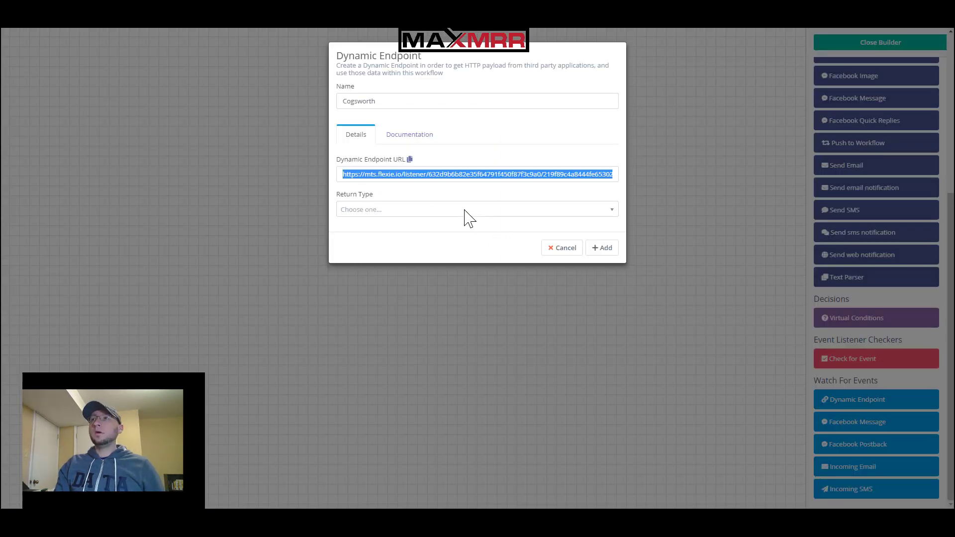
Set the Cogsworth endpoint's Return Type to Data, leave the JSON empty, and add it
{"action": "left_click", "coordinate": [464, 210]}
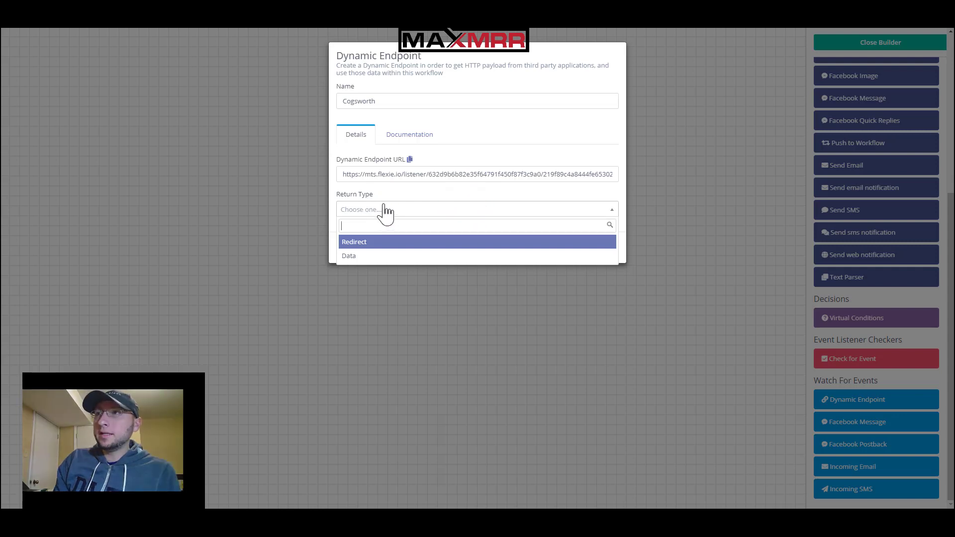
{"action": "left_click", "coordinate": [398, 256]}
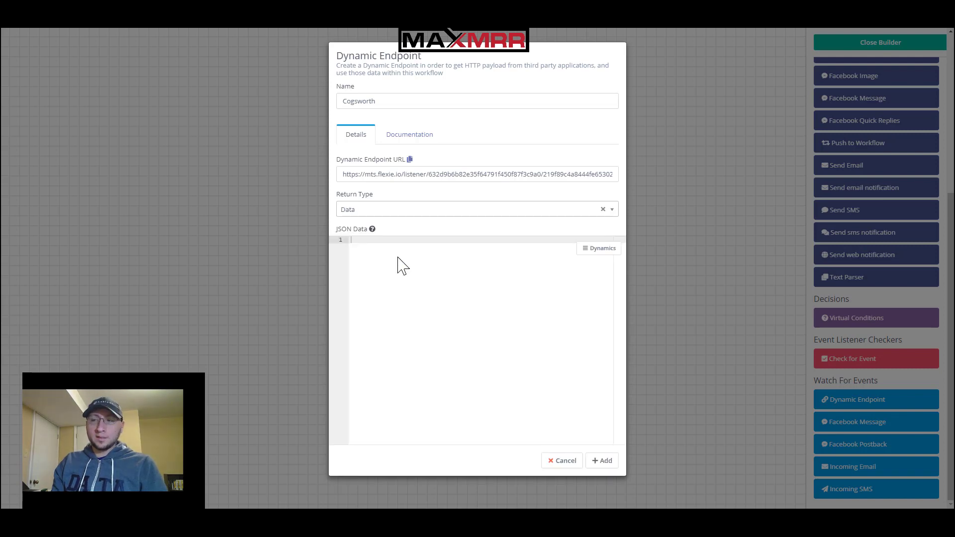
{"action": "left_click", "coordinate": [418, 266]}
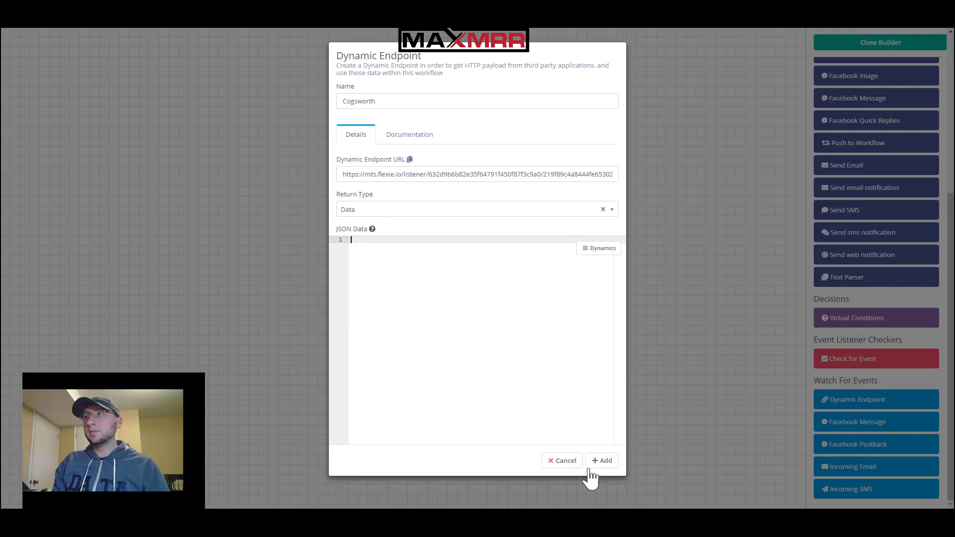
{"action": "left_click", "coordinate": [602, 462]}
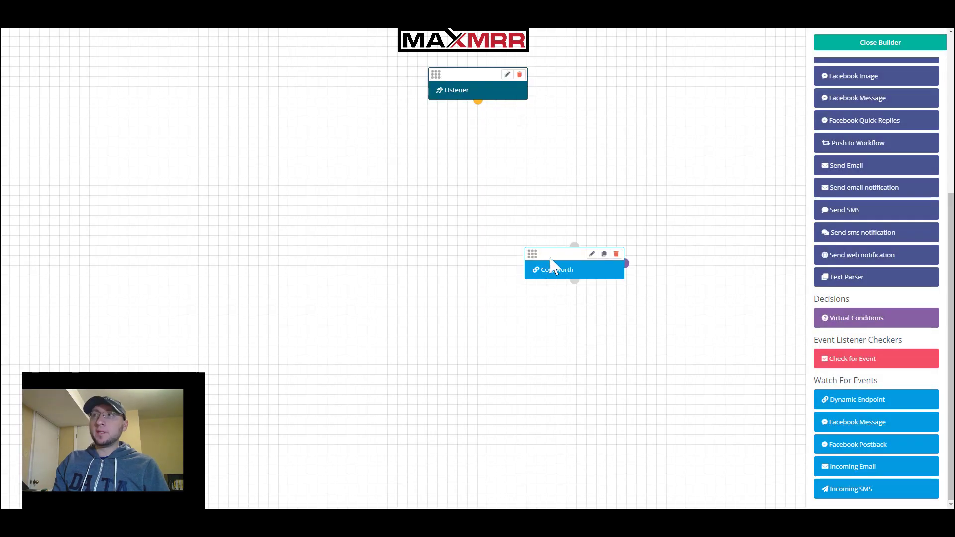
Position the Cogsworth node under Listener and connect Listener to it
{"action": "left_click_drag", "start_coordinate": [561, 256], "coordinate": [420, 220]}
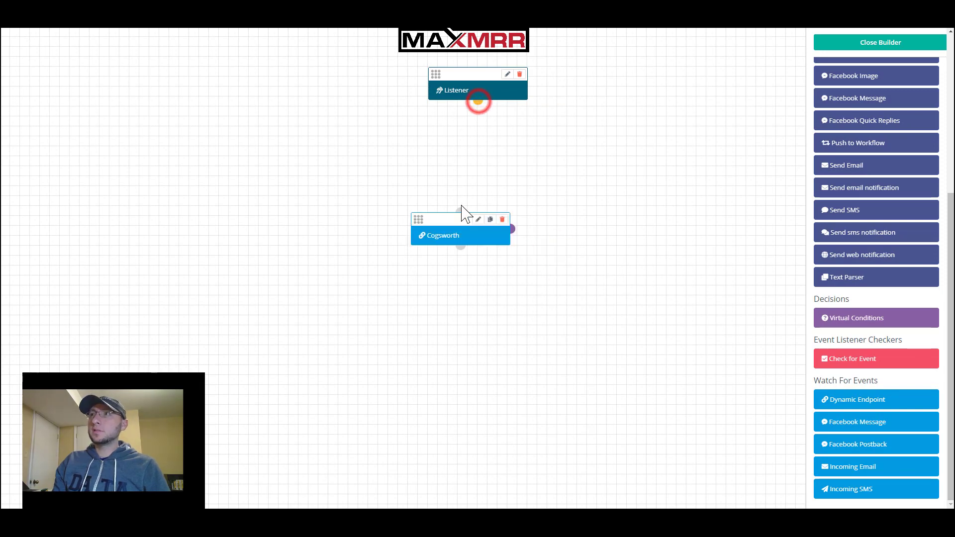
{"action": "left_click", "coordinate": [461, 213]}
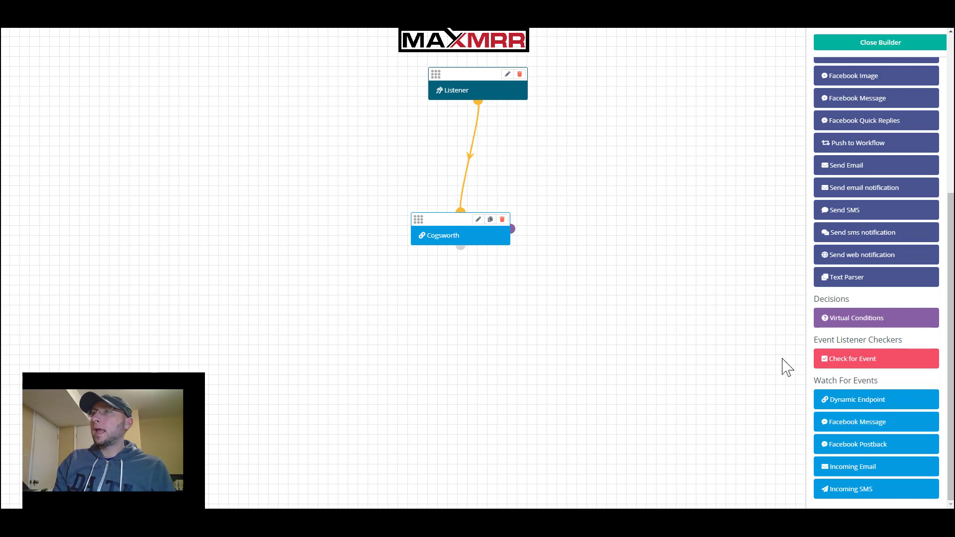
Drop an Entity Insert action below the Cogsworth node, choosing Wait when the page stalls
{"action": "scroll", "coordinate": [895, 393], "scroll_direction": "up", "scroll_amount": 5}
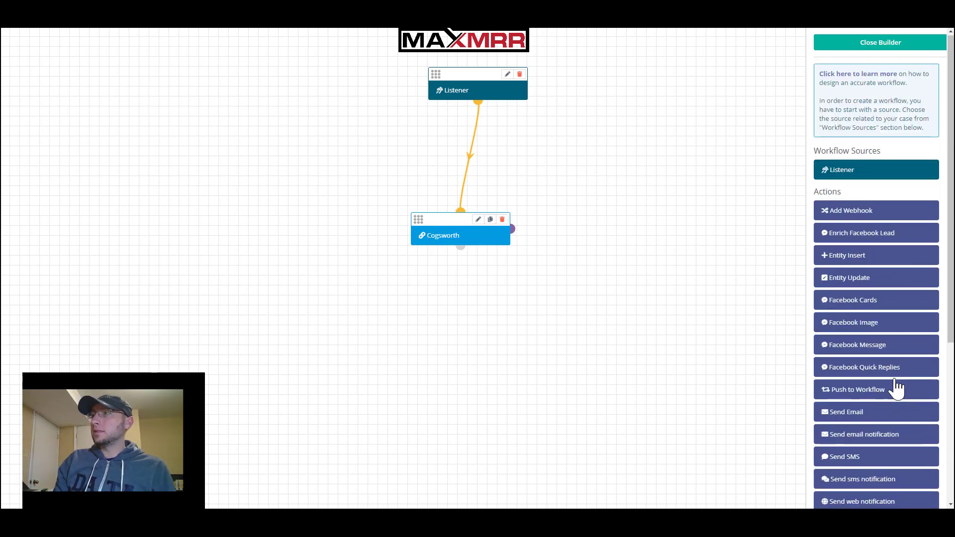
{"action": "scroll", "coordinate": [453, 223], "scroll_direction": "down", "scroll_amount": 3}
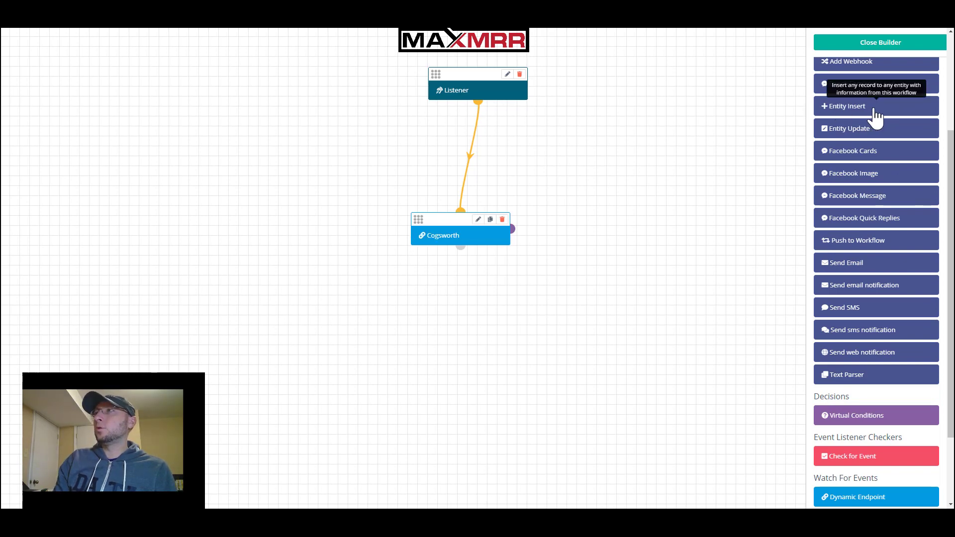
{"action": "left_click_drag", "start_coordinate": [876, 117], "coordinate": [416, 367]}
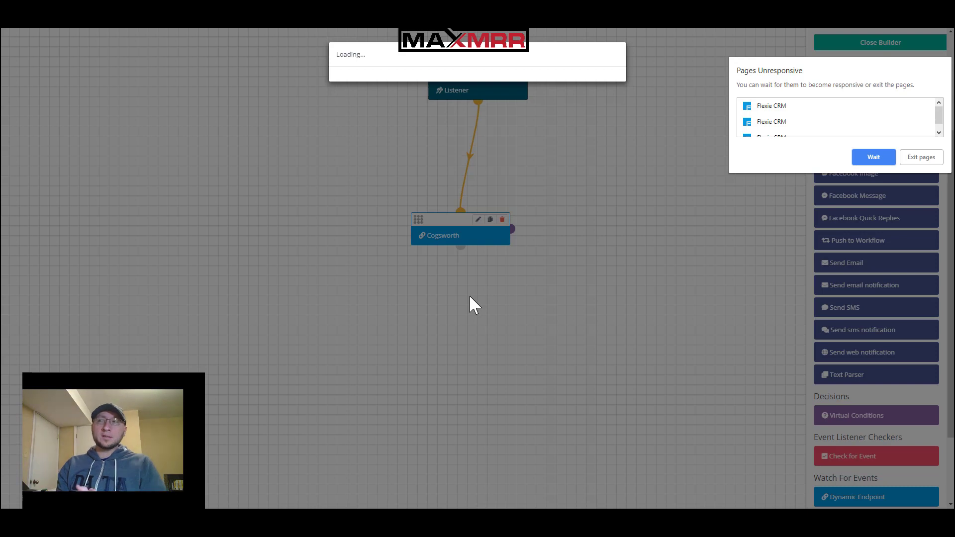
{"action": "left_click", "coordinate": [888, 152]}
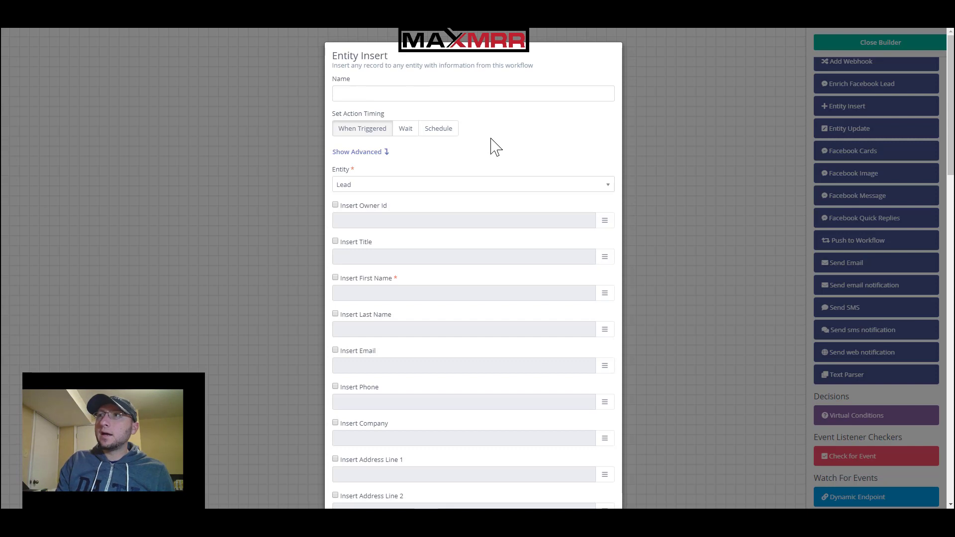
Name the Entity Insert action 'Create Lead'
{"action": "left_click", "coordinate": [473, 95]}
{"action": "left_click", "coordinate": [483, 96]}
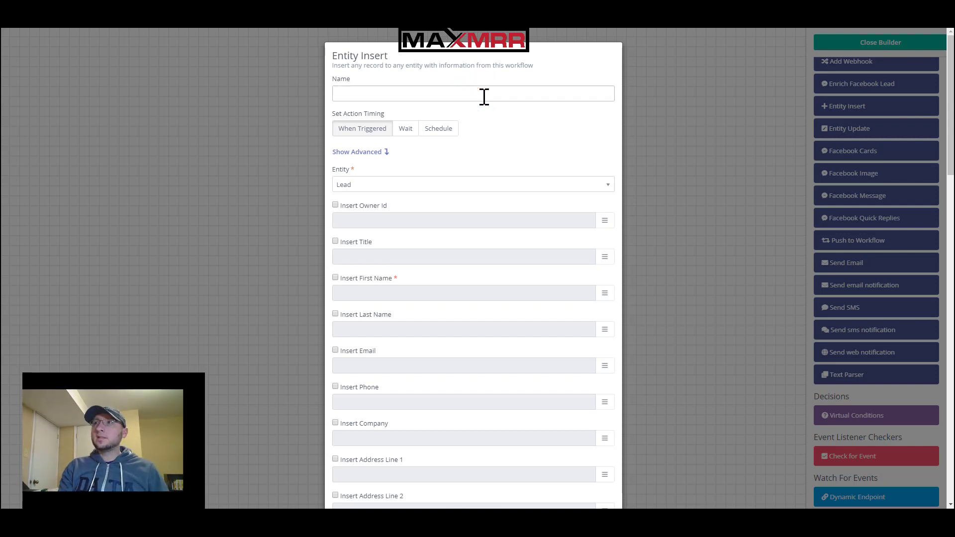
{"action": "type", "text": "Create"}
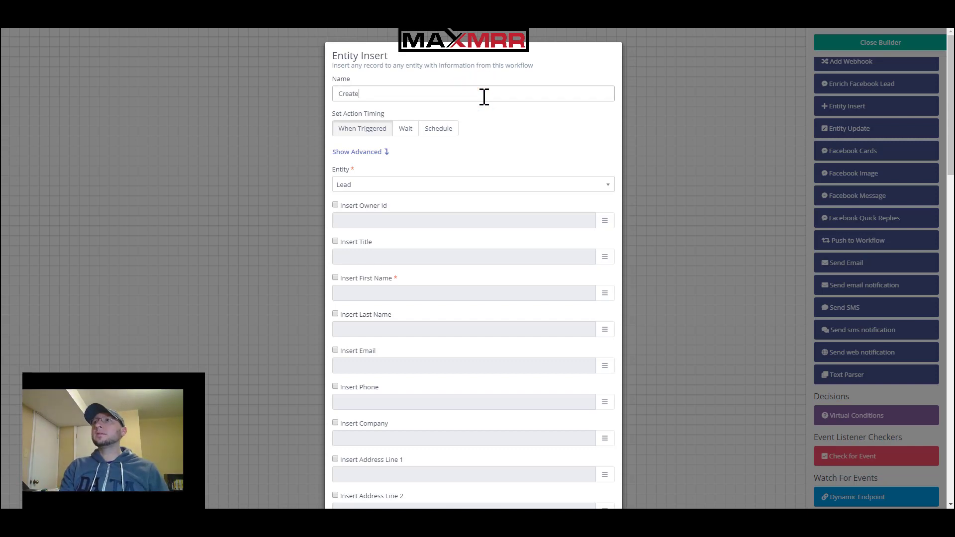
{"action": "type", "text": " D"}
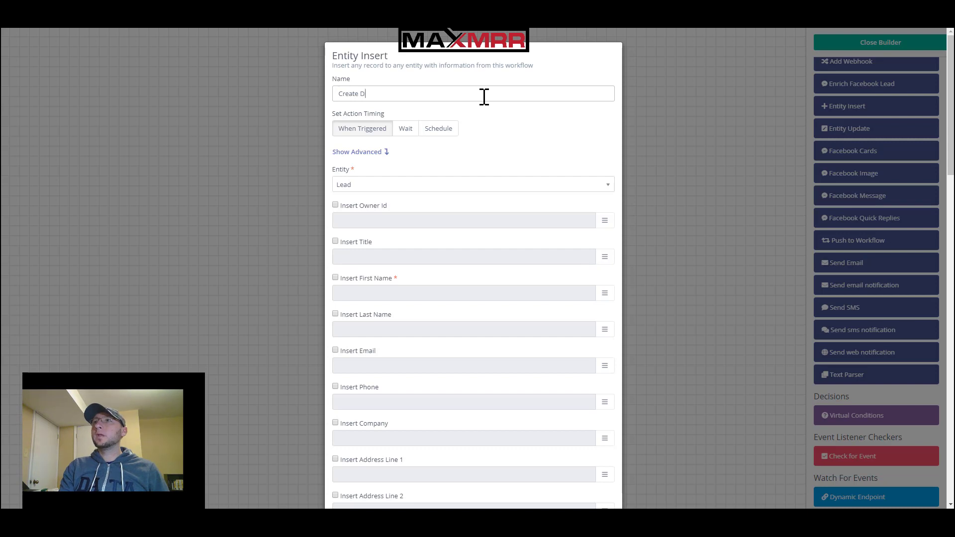
{"action": "key", "text": "BackSpace"}
{"action": "type", "text": "Lead"}
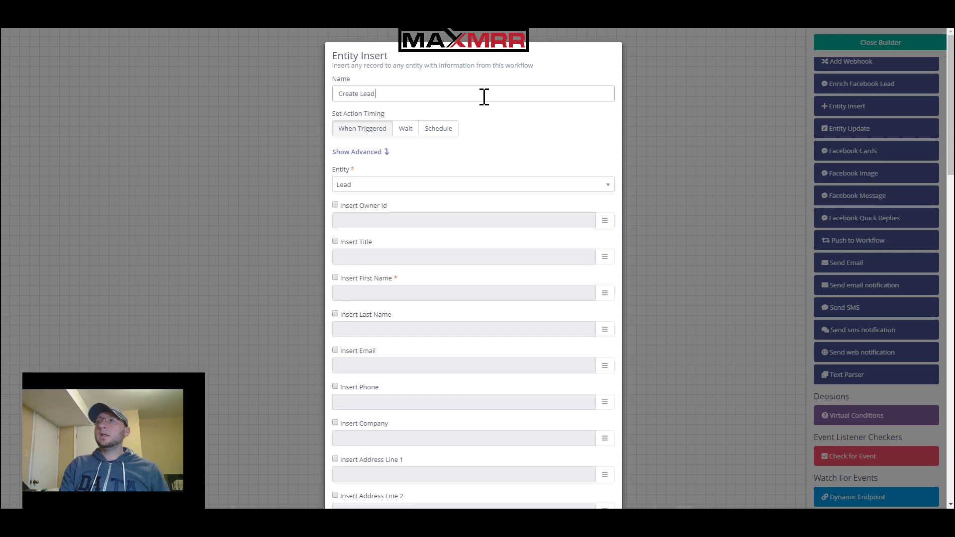
Review the entity type choices and keep Lead as the entity to insert
{"action": "left_click", "coordinate": [462, 184]}
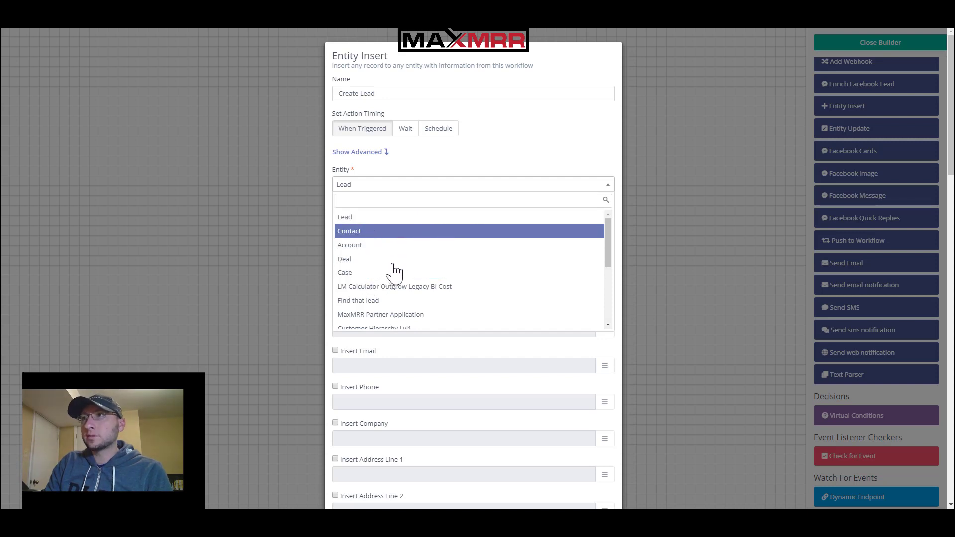
{"action": "scroll", "coordinate": [433, 291], "scroll_direction": "down", "scroll_amount": 3}
{"action": "left_click_drag", "start_coordinate": [607, 308], "coordinate": [597, 223]}
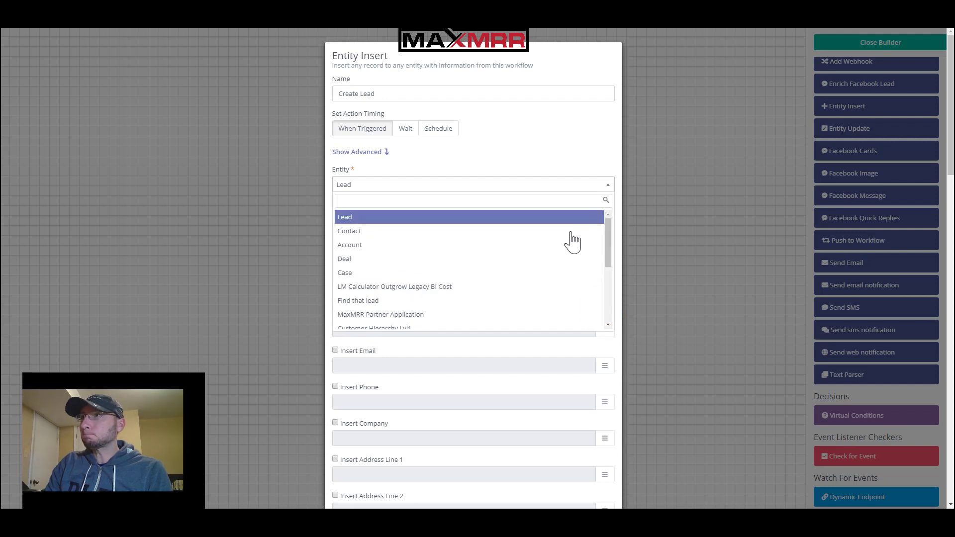
{"action": "left_click", "coordinate": [549, 151]}
{"action": "left_click", "coordinate": [548, 182]}
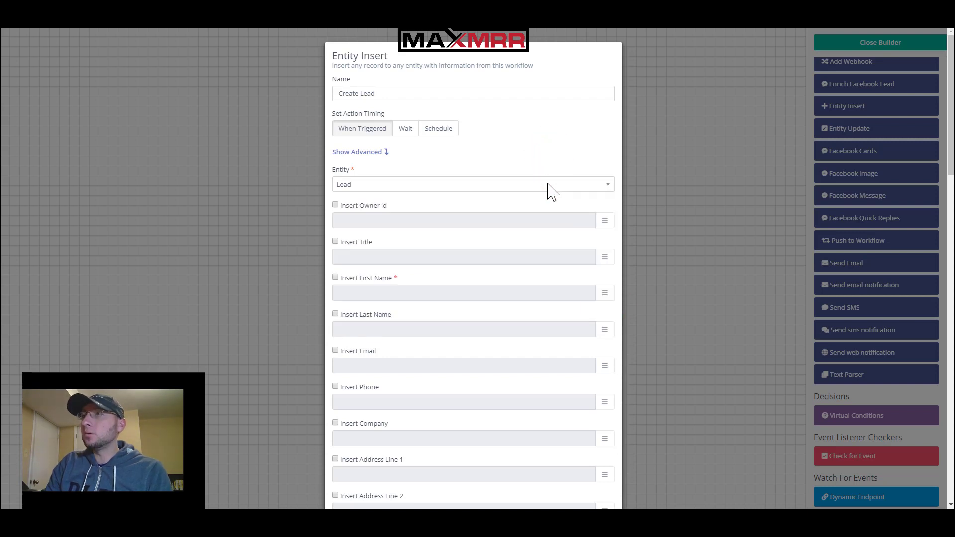
{"action": "left_click", "coordinate": [548, 184]}
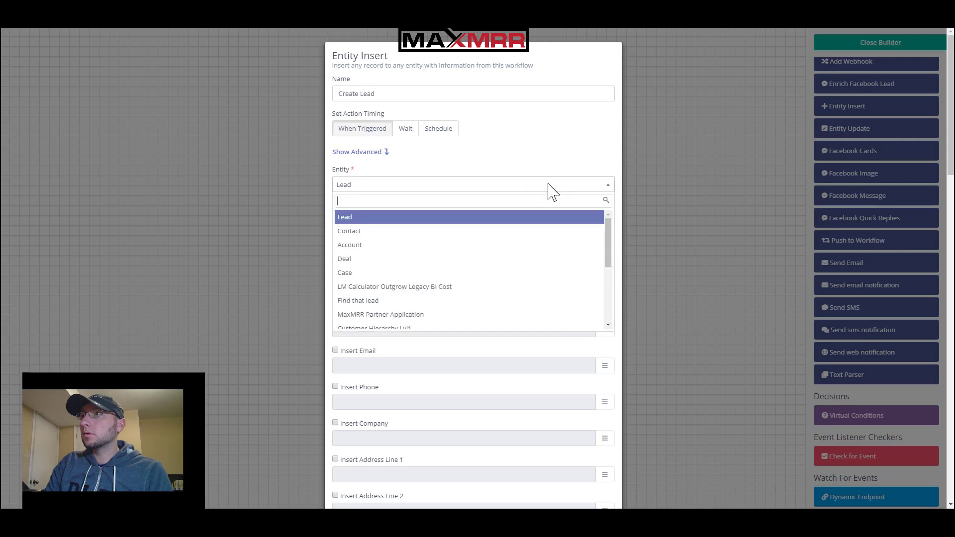
{"action": "left_click", "coordinate": [548, 184]}
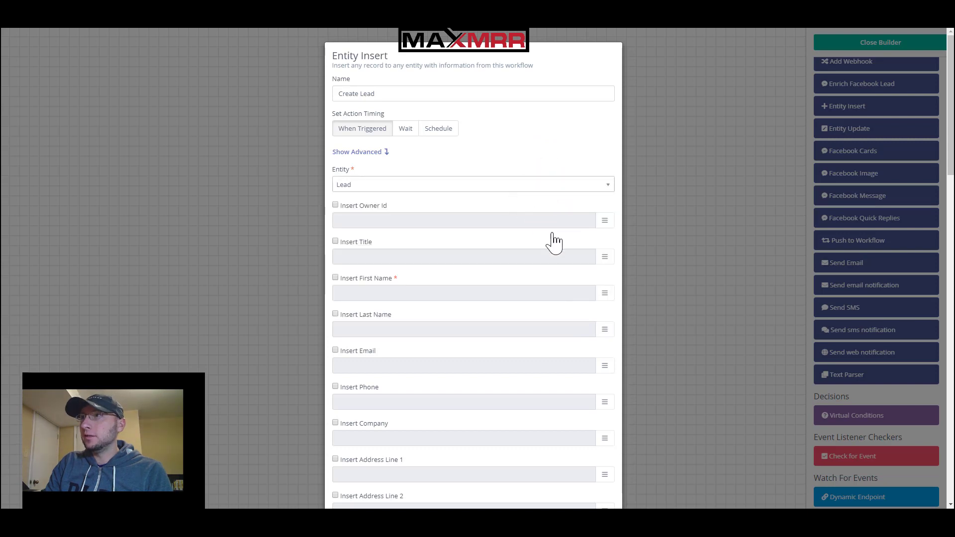
{"action": "left_click", "coordinate": [537, 144]}
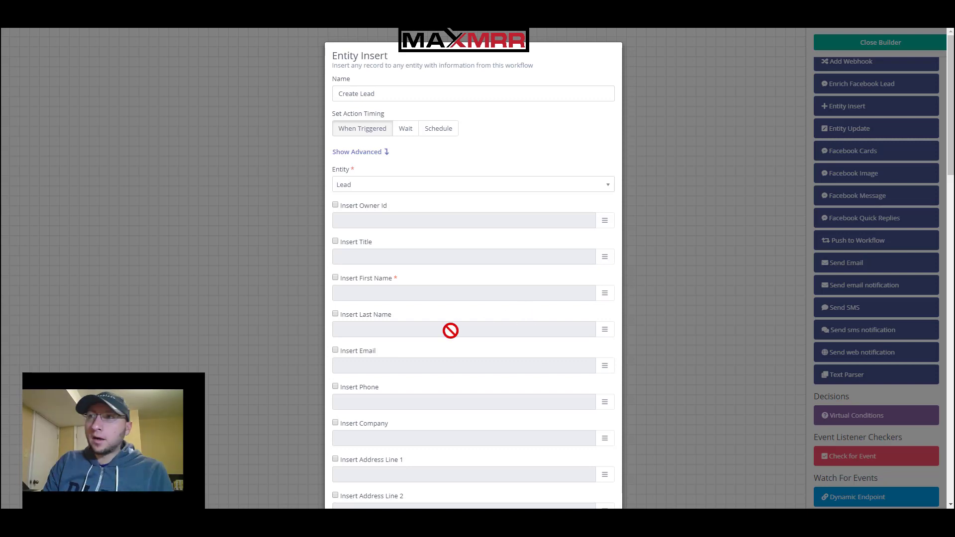
{"action": "left_click", "coordinate": [335, 351]}
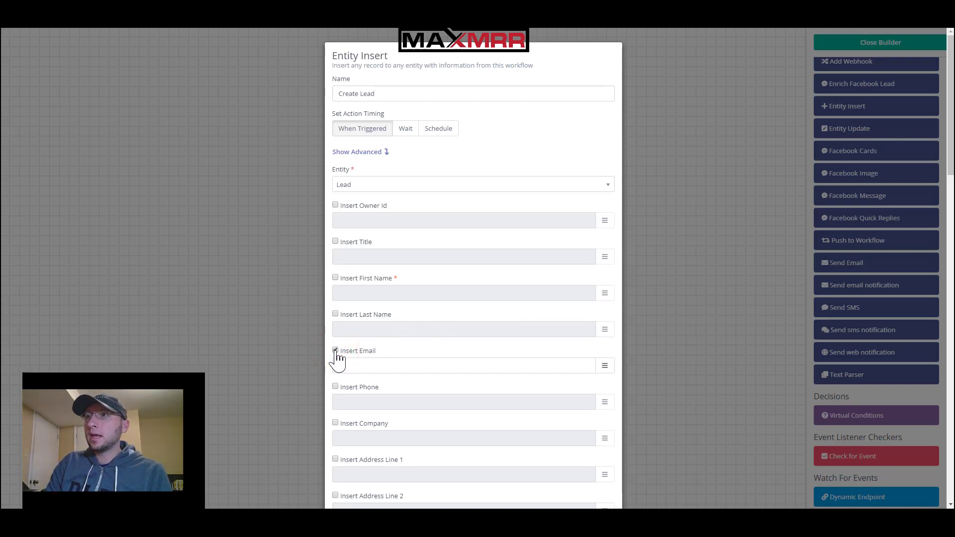
{"action": "left_click", "coordinate": [335, 279]}
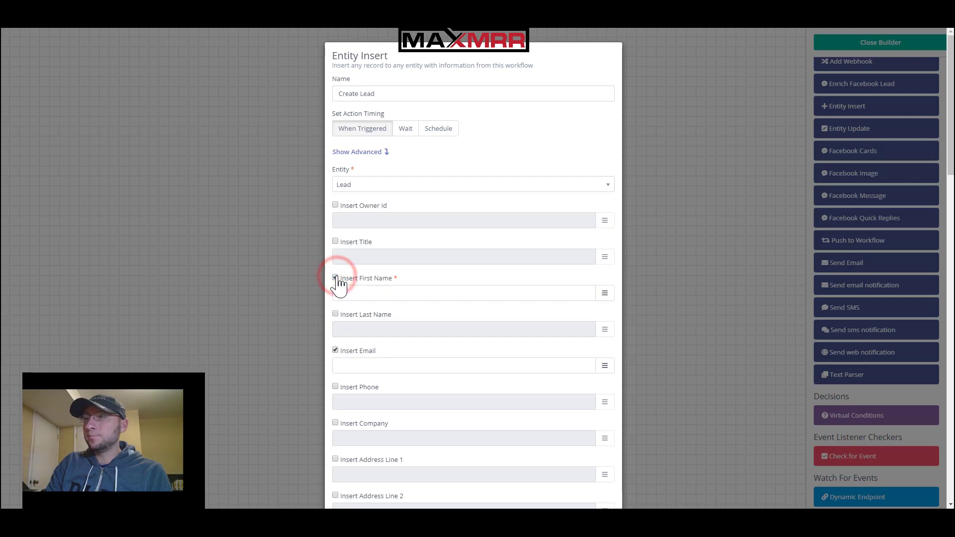
{"action": "left_click", "coordinate": [605, 367]}
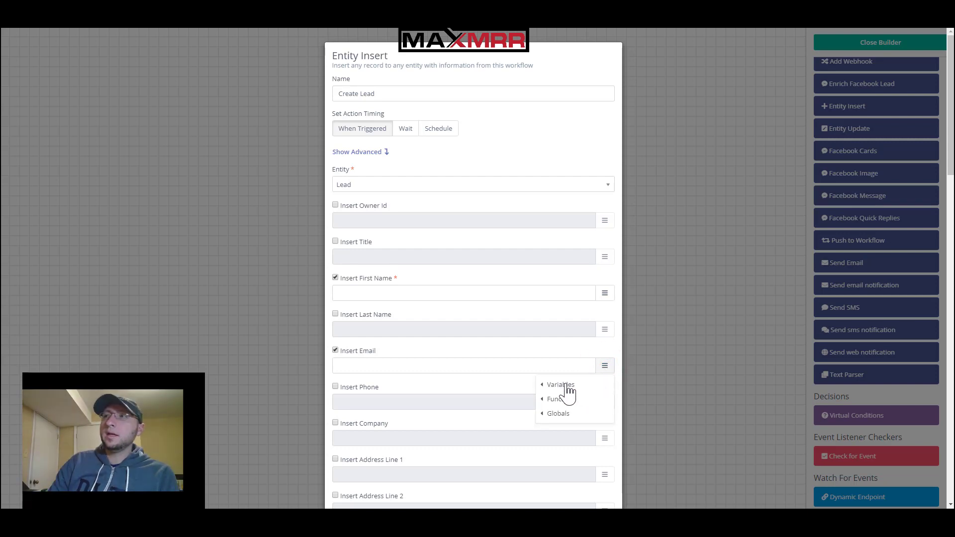
{"action": "left_click", "coordinate": [566, 384]}
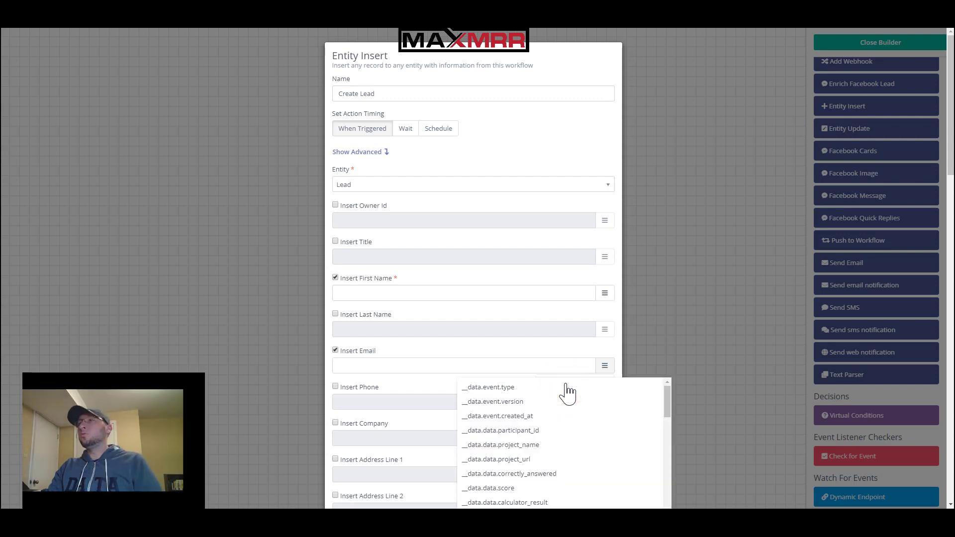
{"action": "left_click", "coordinate": [566, 385]}
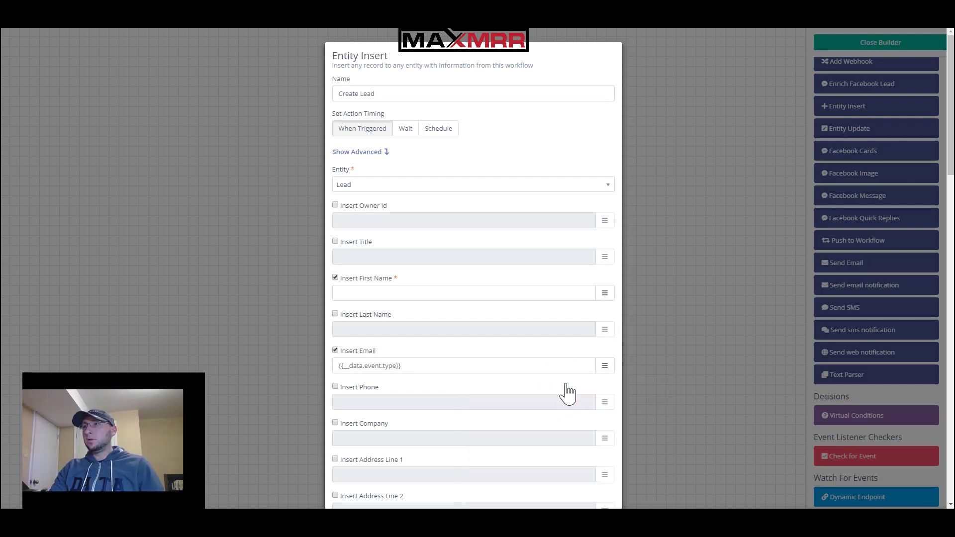
{"action": "scroll", "coordinate": [552, 388], "scroll_direction": "down", "scroll_amount": 4}
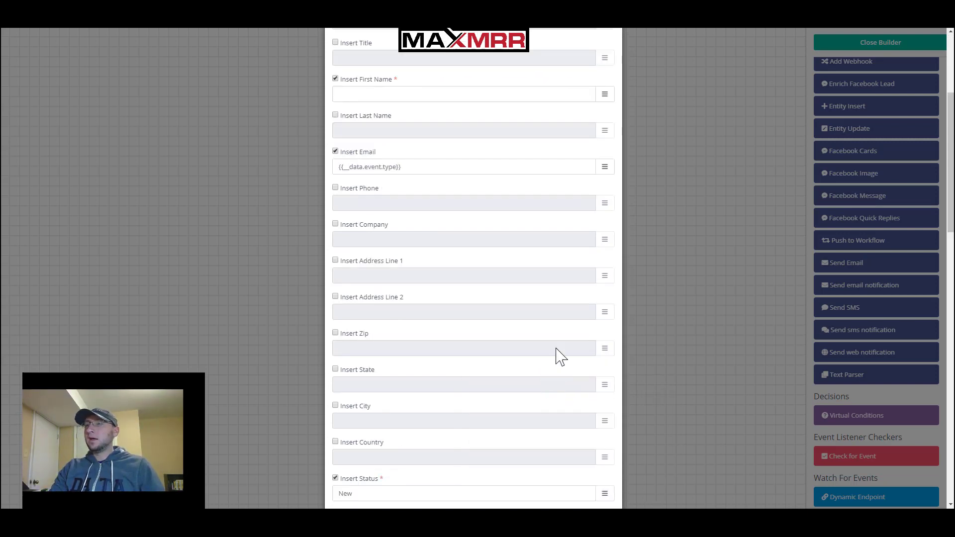
{"action": "left_click", "coordinate": [603, 168]}
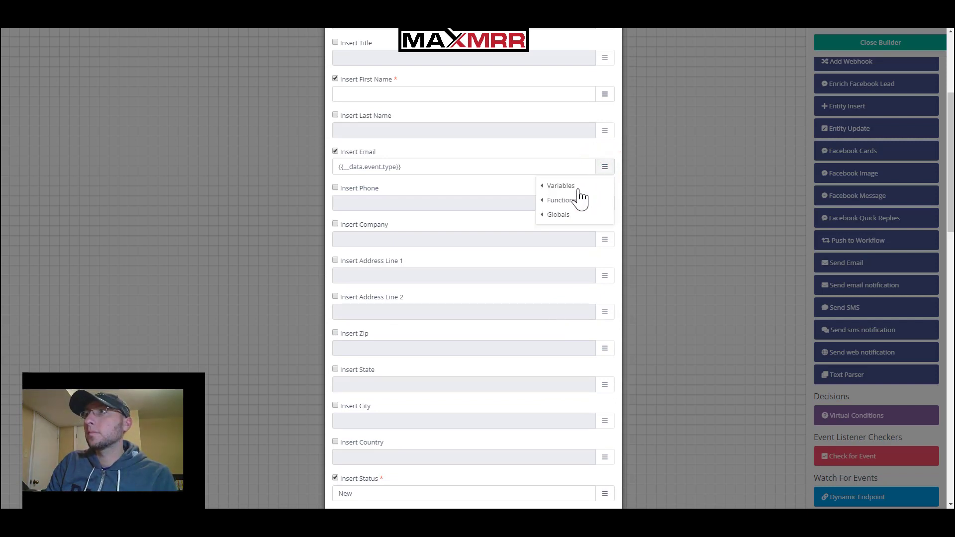
{"action": "left_click", "coordinate": [568, 188]}
{"action": "left_click", "coordinate": [605, 168]}
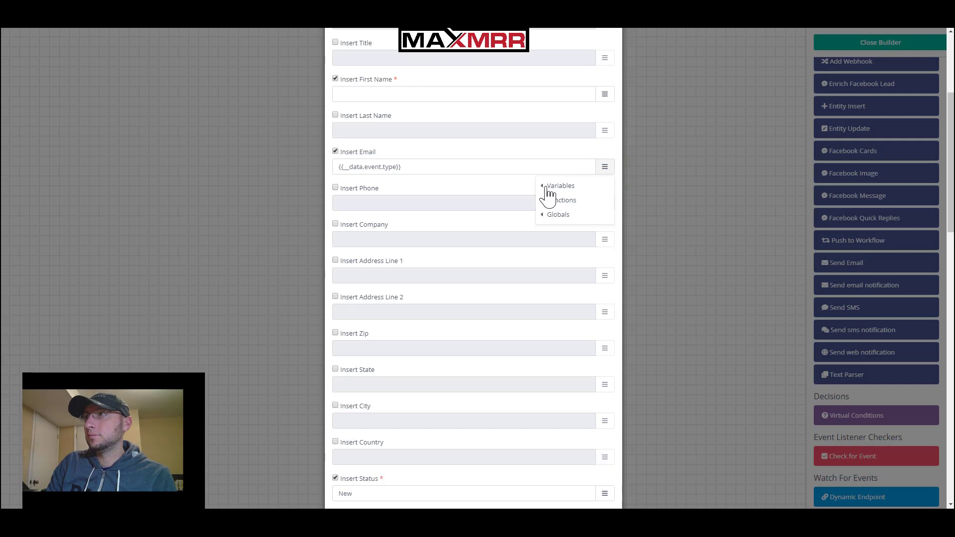
{"action": "left_click", "coordinate": [545, 188]}
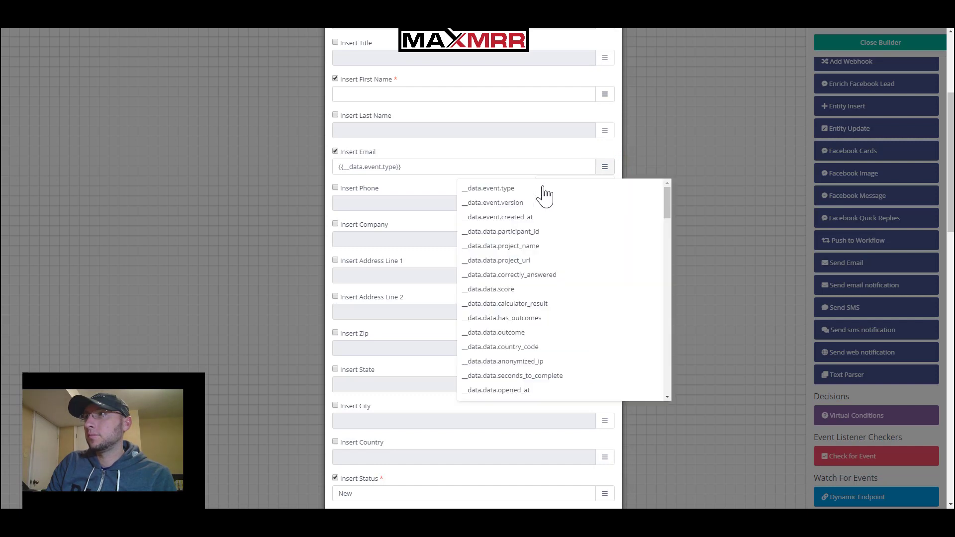
{"action": "left_click", "coordinate": [667, 208]}
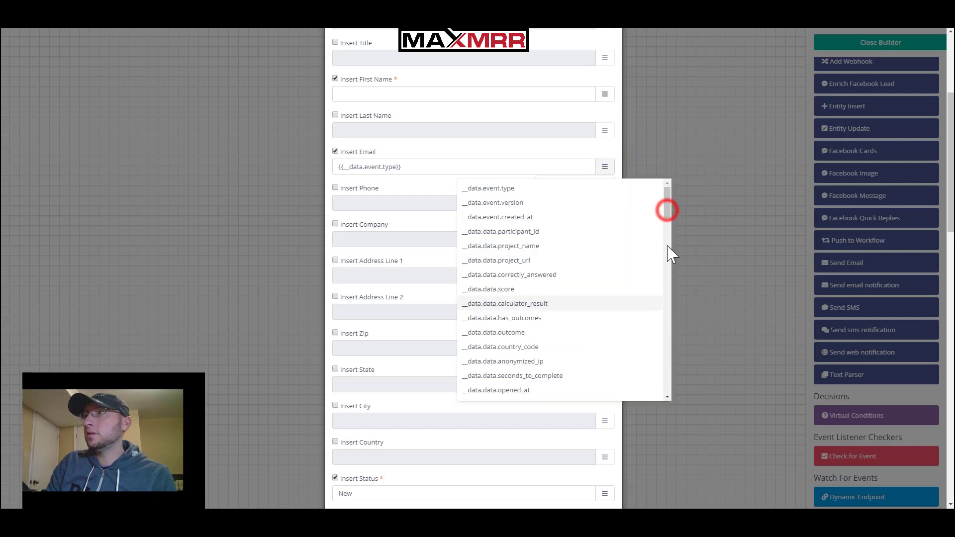
{"action": "left_click_drag", "start_coordinate": [674, 301], "coordinate": [671, 336]}
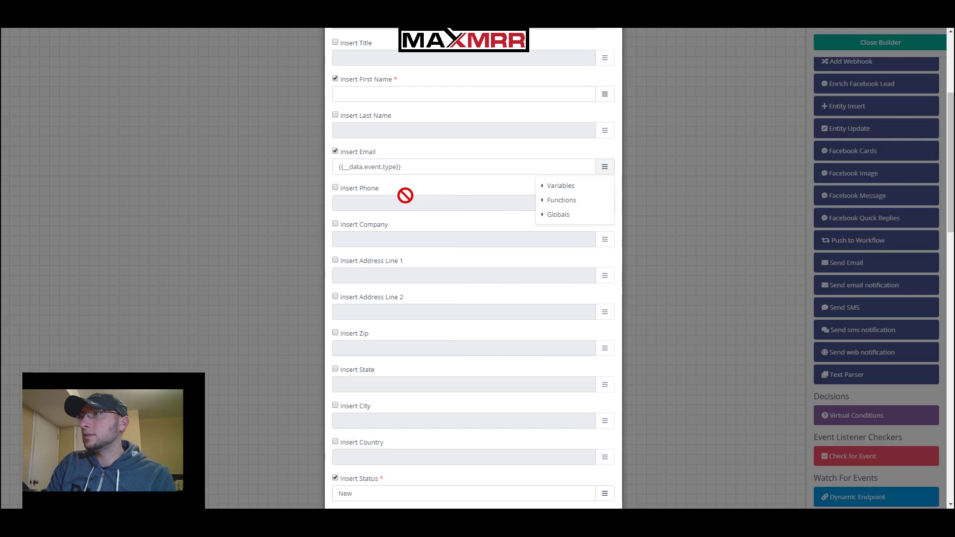
{"action": "scroll", "coordinate": [405, 199], "scroll_direction": "up", "scroll_amount": 4}
{"action": "scroll", "coordinate": [565, 373], "scroll_direction": "down", "scroll_amount": 1}
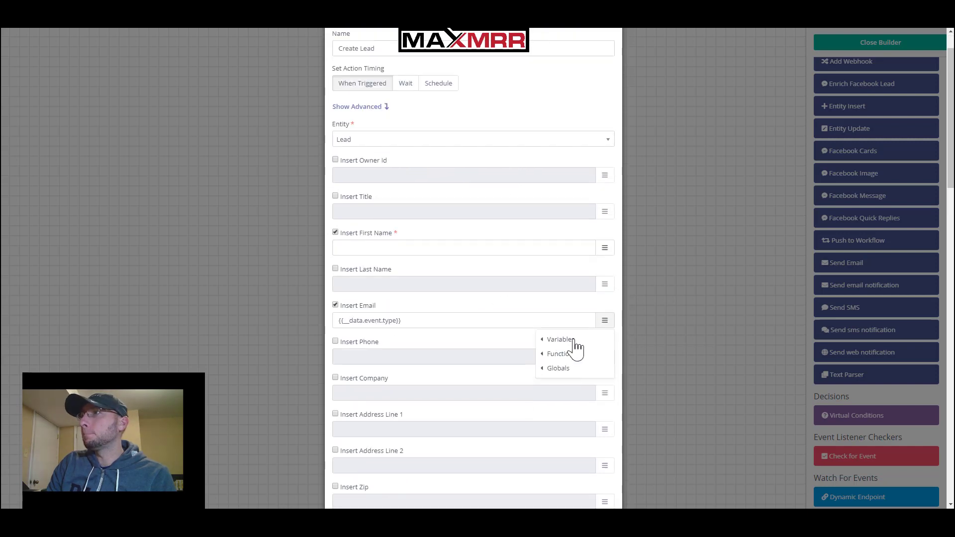
{"action": "mouse_move", "coordinate": [577, 343]}
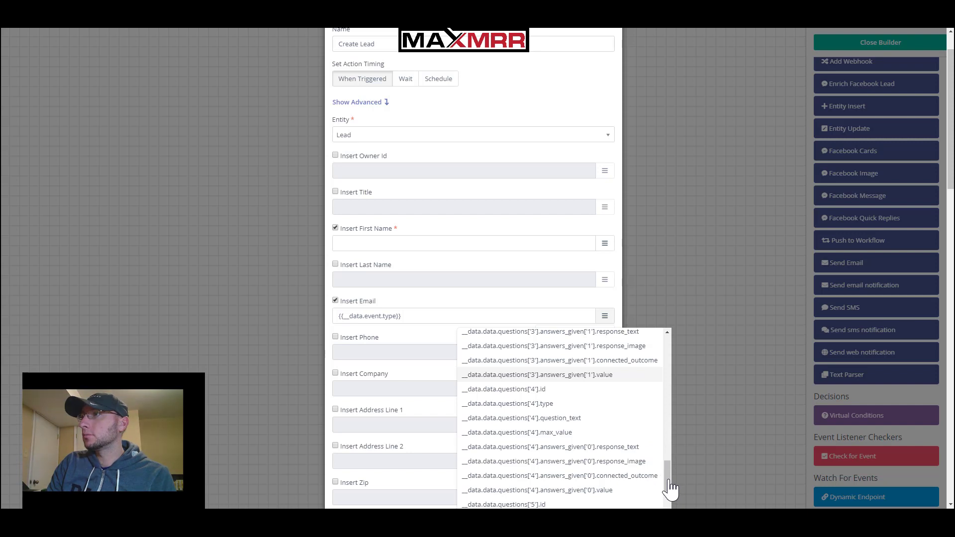
{"action": "left_click_drag", "start_coordinate": [667, 477], "coordinate": [663, 391]}
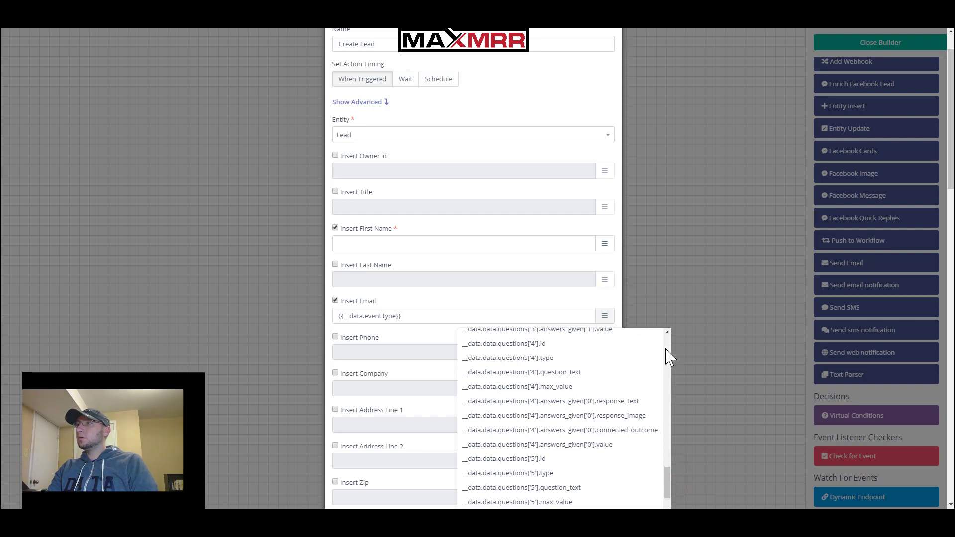
{"action": "left_click", "coordinate": [665, 366]}
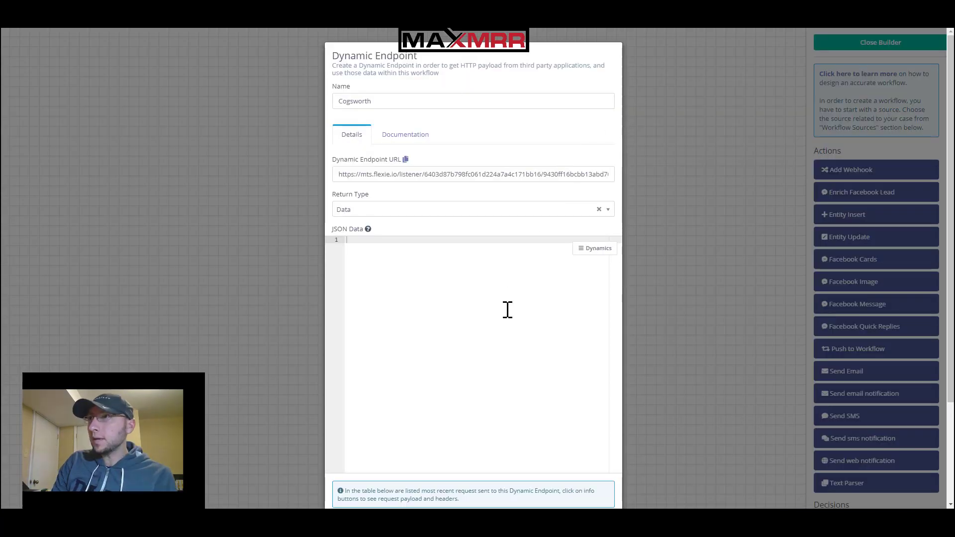
Scroll to the recent-requests table and check the latest request's IP address and time
{"action": "scroll", "coordinate": [517, 475], "scroll_direction": "down", "scroll_amount": 3}
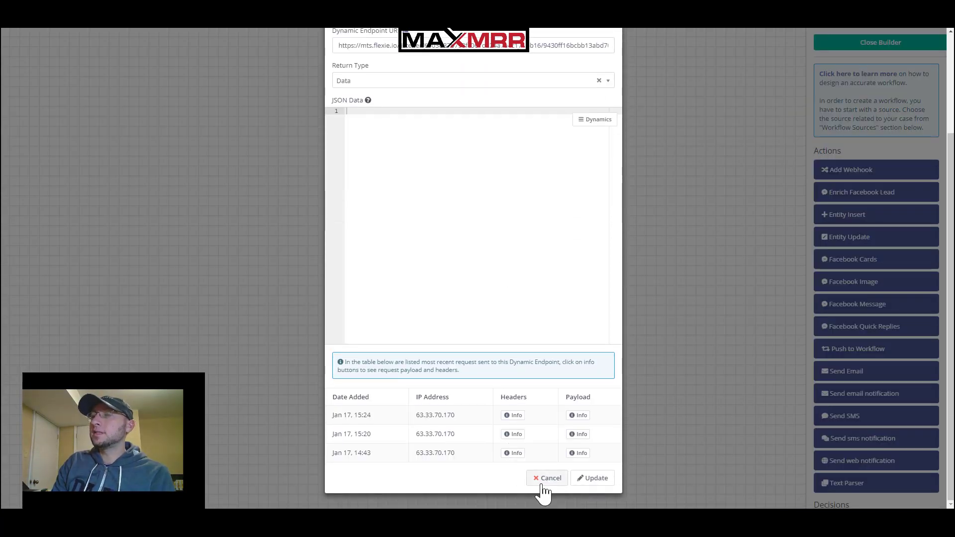
{"action": "scroll", "coordinate": [482, 251], "scroll_direction": "up", "scroll_amount": 3}
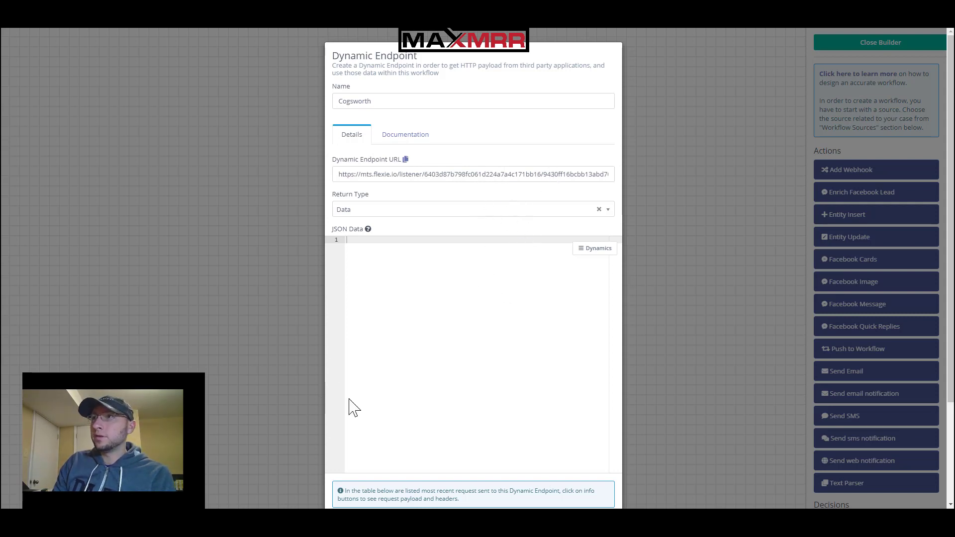
{"action": "scroll", "coordinate": [499, 450], "scroll_direction": "down", "scroll_amount": 3}
{"action": "left_click_drag", "start_coordinate": [464, 414], "coordinate": [416, 419]}
{"action": "left_click", "coordinate": [418, 414]}
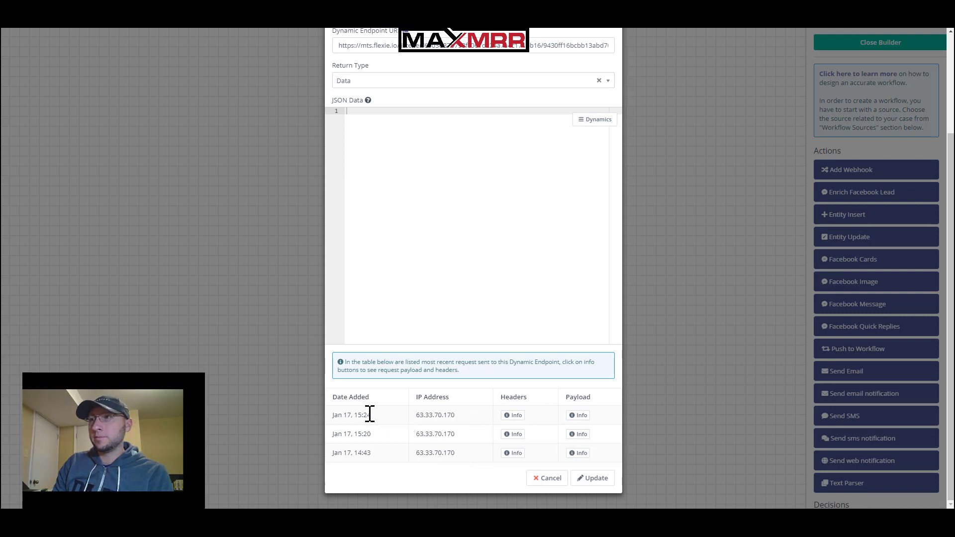
{"action": "mouse_move", "coordinate": [370, 414]}
{"action": "left_mouse_down"}
{"action": "mouse_move", "coordinate": [336, 415]}
{"action": "mouse_move", "coordinate": [384, 416]}
{"action": "mouse_move", "coordinate": [367, 418]}
{"action": "mouse_move", "coordinate": [376, 414]}
{"action": "left_mouse_up"}
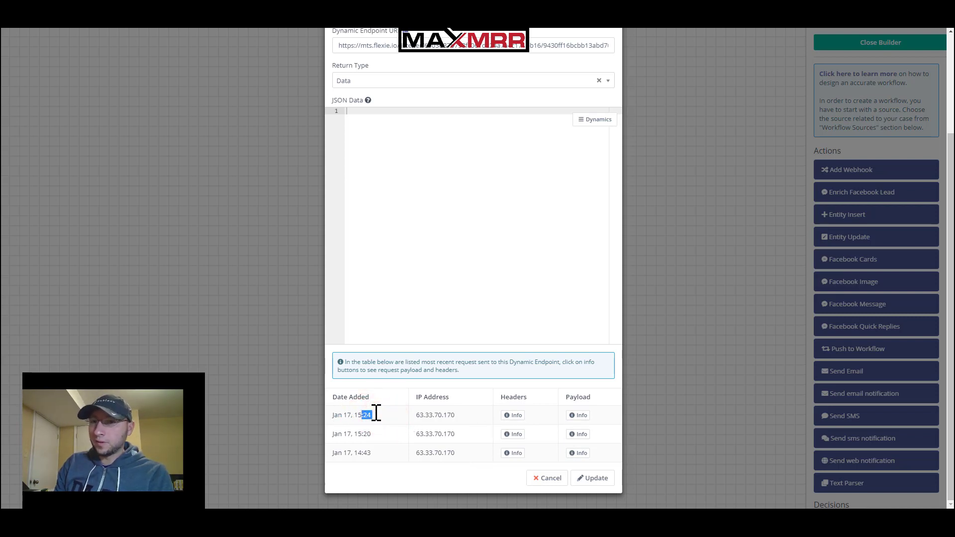
{"action": "left_click", "coordinate": [377, 414]}
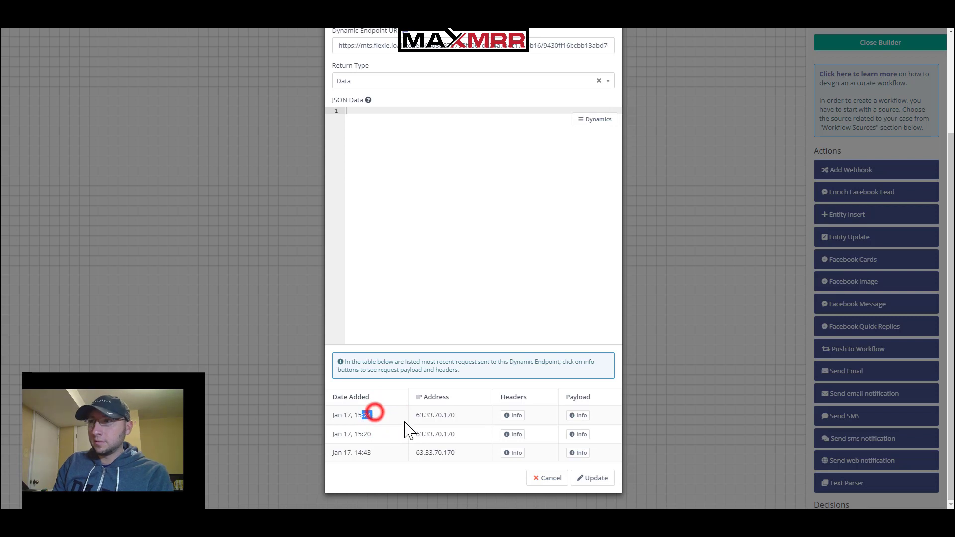
Open the latest request's payload and inspect its event id and appointment.create event name
{"action": "left_click", "coordinate": [581, 415]}
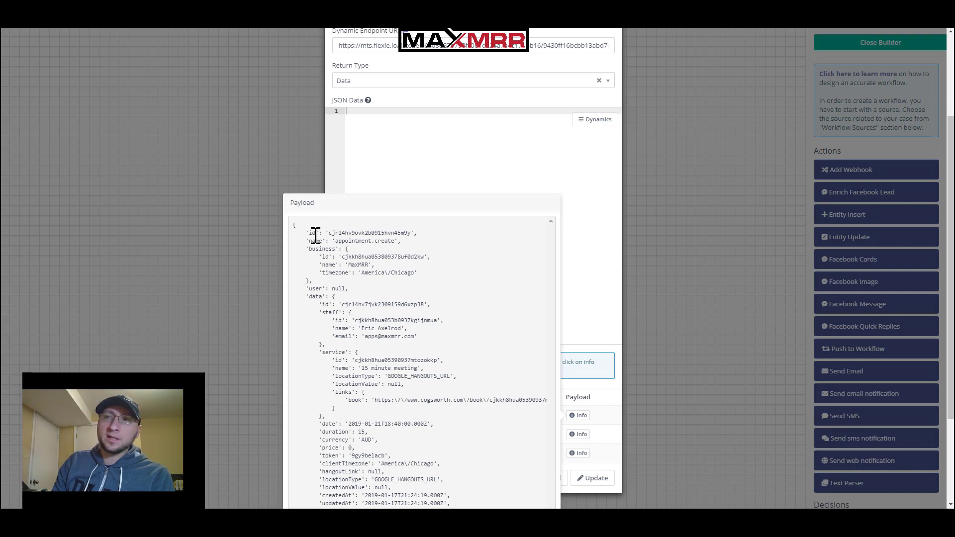
{"action": "left_click_drag", "start_coordinate": [308, 232], "coordinate": [419, 279]}
{"action": "left_click", "coordinate": [419, 278]}
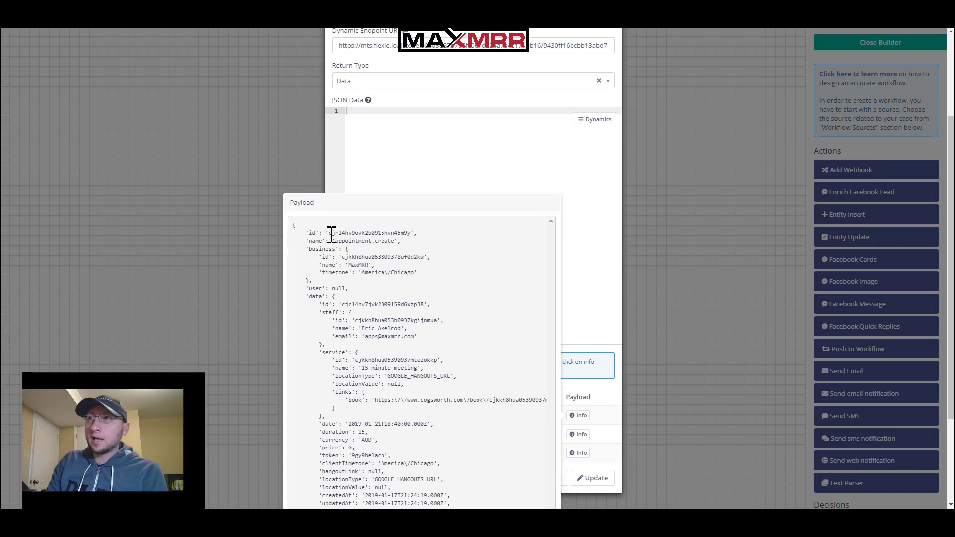
{"action": "left_click_drag", "start_coordinate": [327, 233], "coordinate": [418, 243]}
{"action": "left_click", "coordinate": [351, 239]}
{"action": "left_click", "coordinate": [301, 238]}
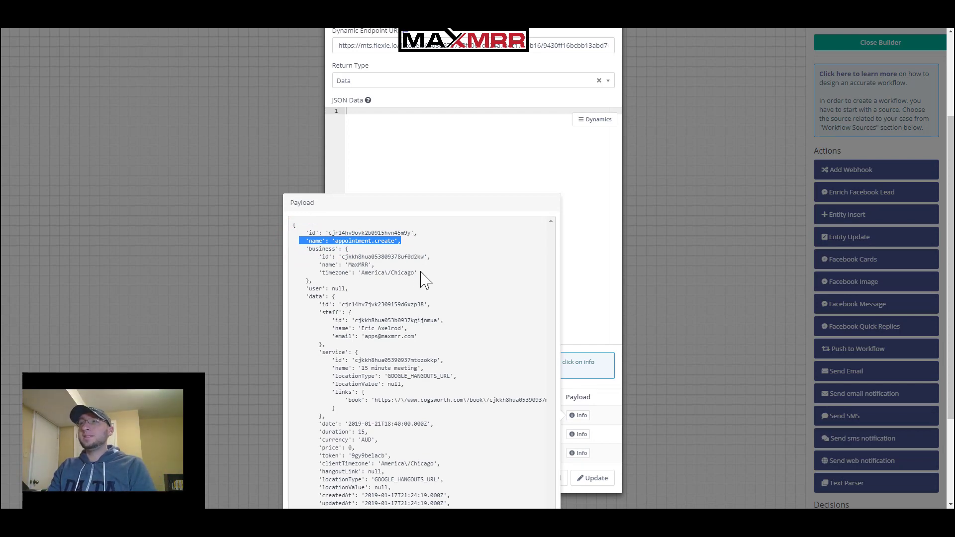
Inspect the payload's business block, including the MaxMRR name and business id
{"action": "left_click_drag", "start_coordinate": [419, 272], "coordinate": [320, 257]}
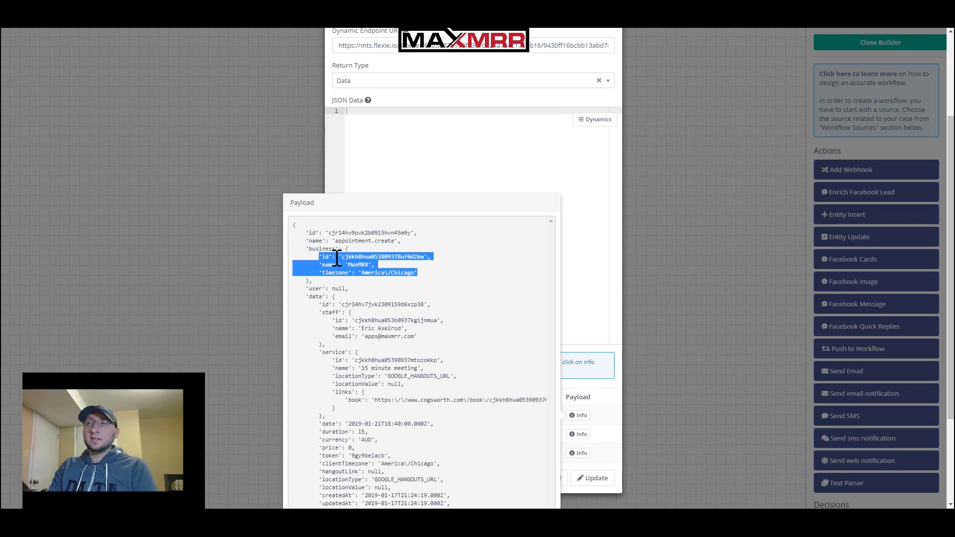
{"action": "left_click", "coordinate": [337, 259]}
{"action": "double_click", "coordinate": [359, 265]}
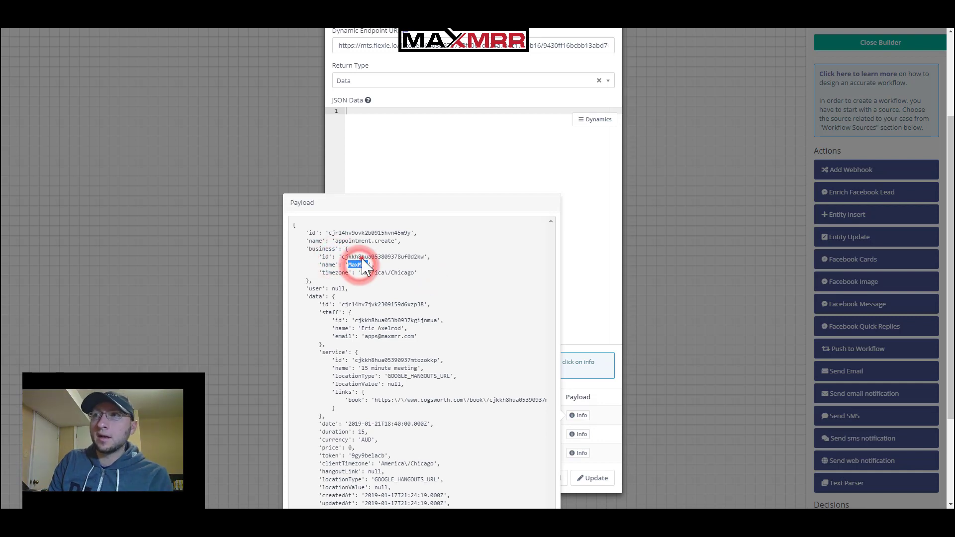
{"action": "double_click", "coordinate": [366, 256]}
{"action": "left_click", "coordinate": [363, 287]}
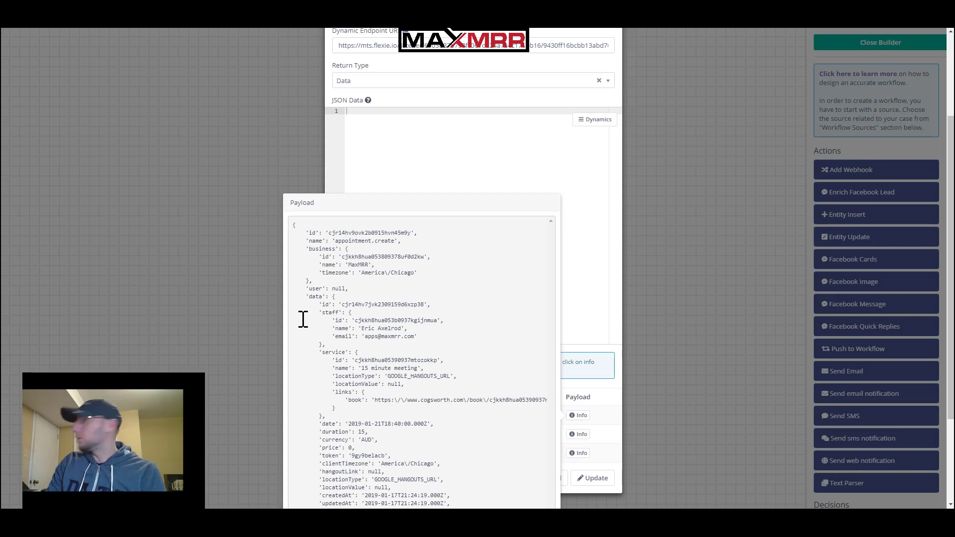
{"action": "scroll", "coordinate": [362, 383], "scroll_direction": "down", "scroll_amount": 3}
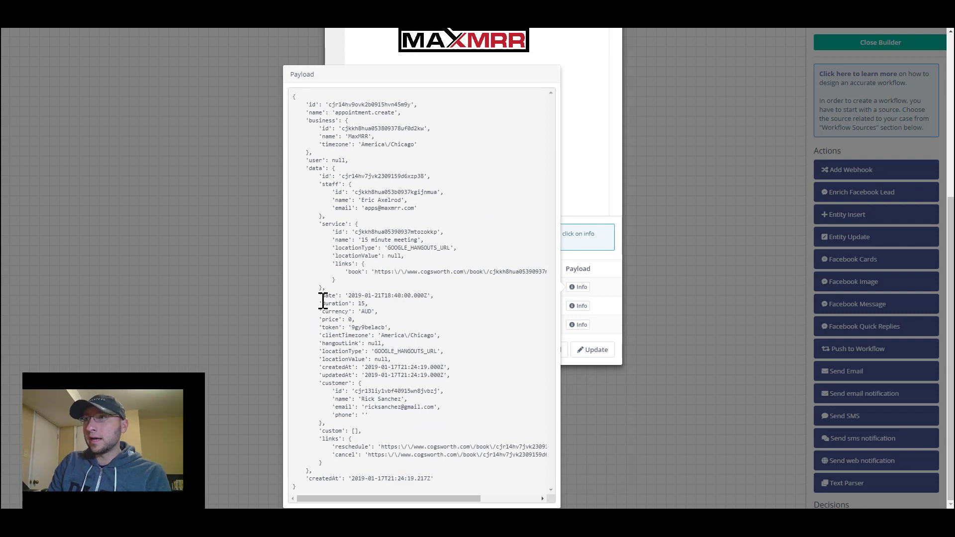
{"action": "left_click_drag", "start_coordinate": [323, 300], "coordinate": [336, 336]}
{"action": "left_click", "coordinate": [335, 336]}
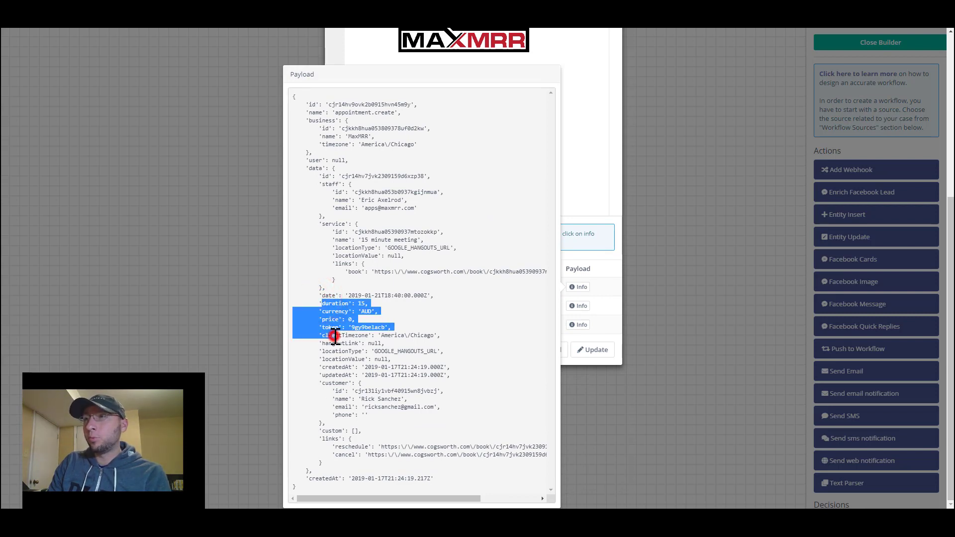
{"action": "left_click_drag", "start_coordinate": [369, 303], "coordinate": [401, 337]}
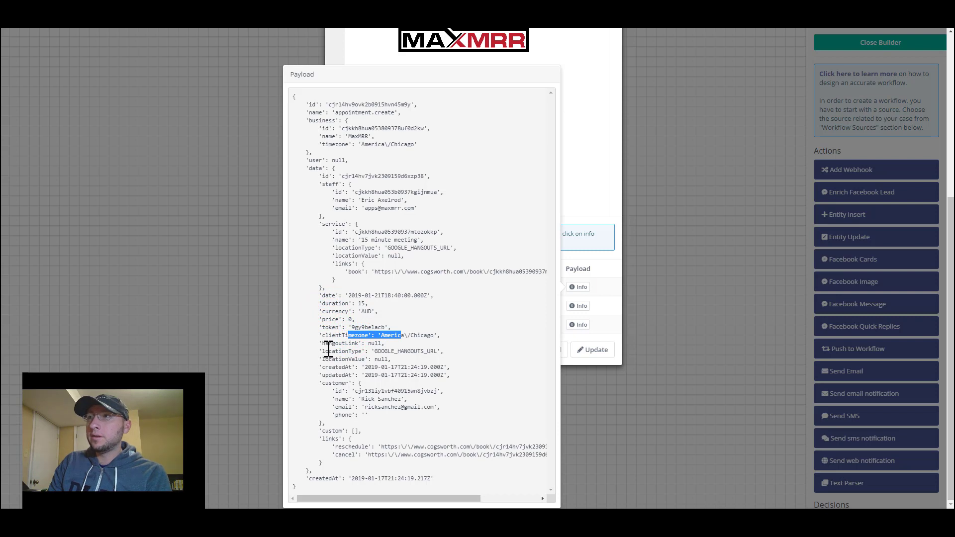
{"action": "left_click_drag", "start_coordinate": [324, 351], "coordinate": [423, 354]}
{"action": "left_click", "coordinate": [433, 354]}
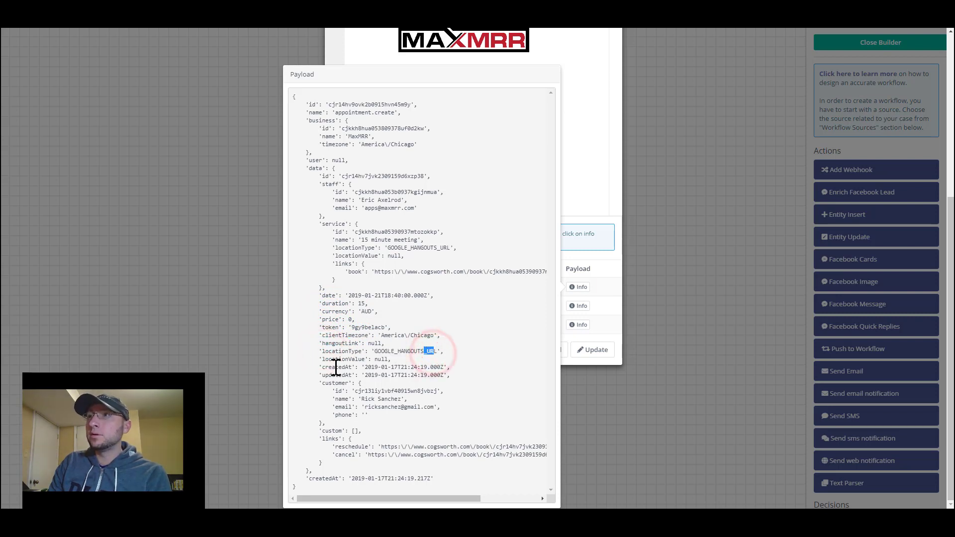
{"action": "left_click_drag", "start_coordinate": [321, 367], "coordinate": [350, 369]}
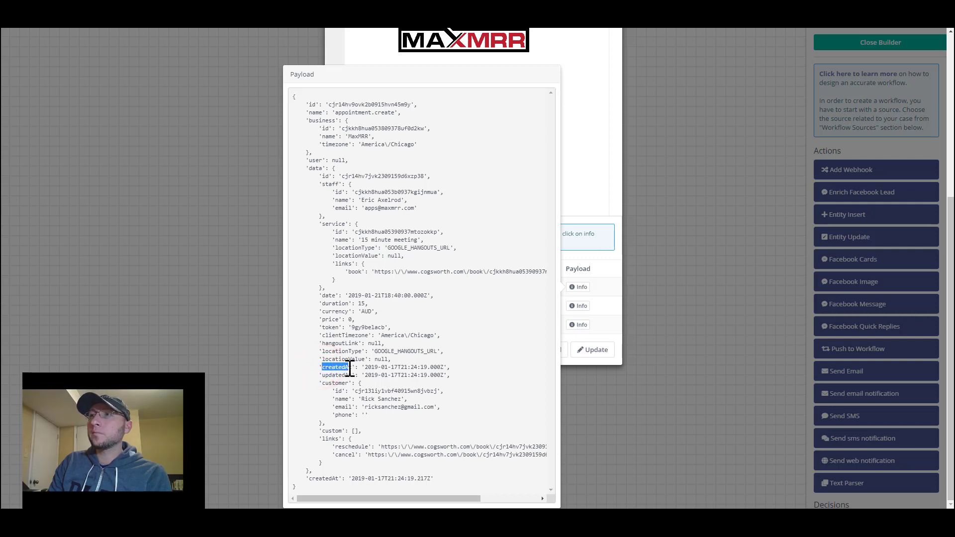
{"action": "left_click", "coordinate": [361, 393]}
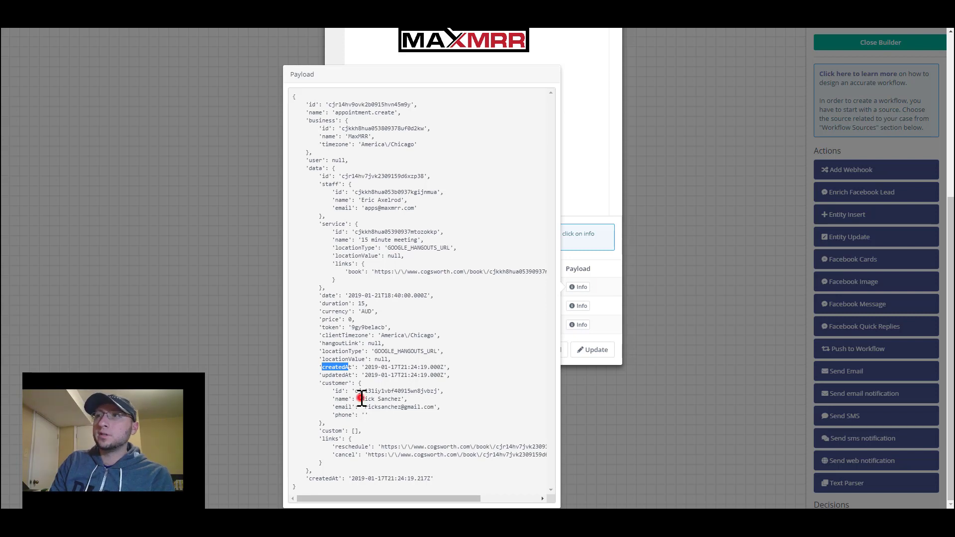
{"action": "left_click_drag", "start_coordinate": [361, 398], "coordinate": [386, 399]}
{"action": "left_click", "coordinate": [413, 398]}
{"action": "left_click_drag", "start_coordinate": [450, 404], "coordinate": [368, 410]}
{"action": "left_click", "coordinate": [385, 413]}
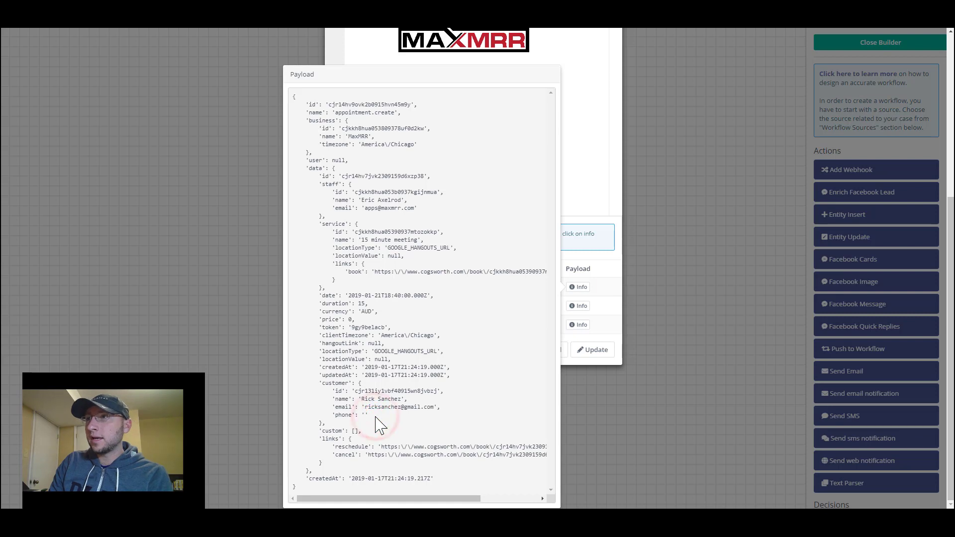
{"action": "left_click_drag", "start_coordinate": [334, 447], "coordinate": [454, 446]}
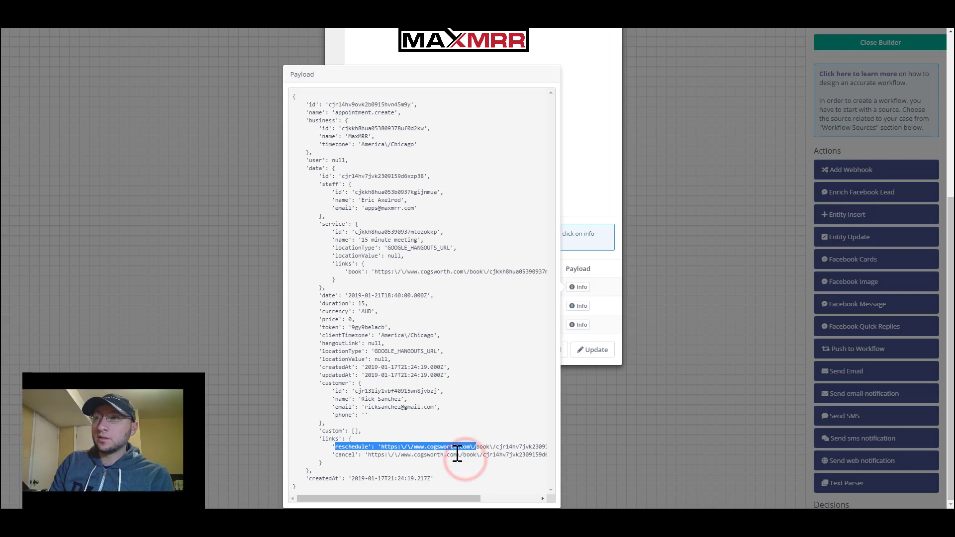
{"action": "left_click", "coordinate": [456, 454]}
{"action": "left_click_drag", "start_coordinate": [456, 453], "coordinate": [386, 453]}
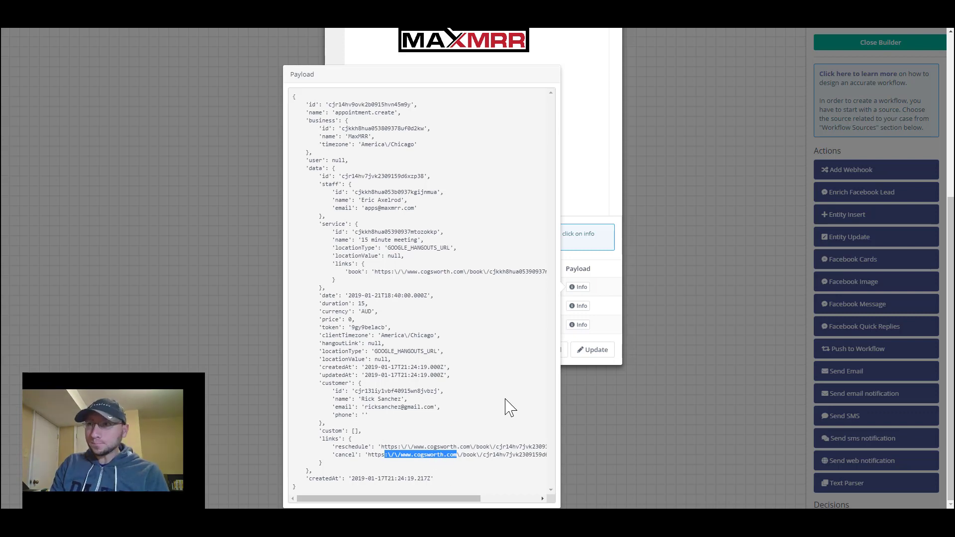
{"action": "left_click", "coordinate": [588, 220]}
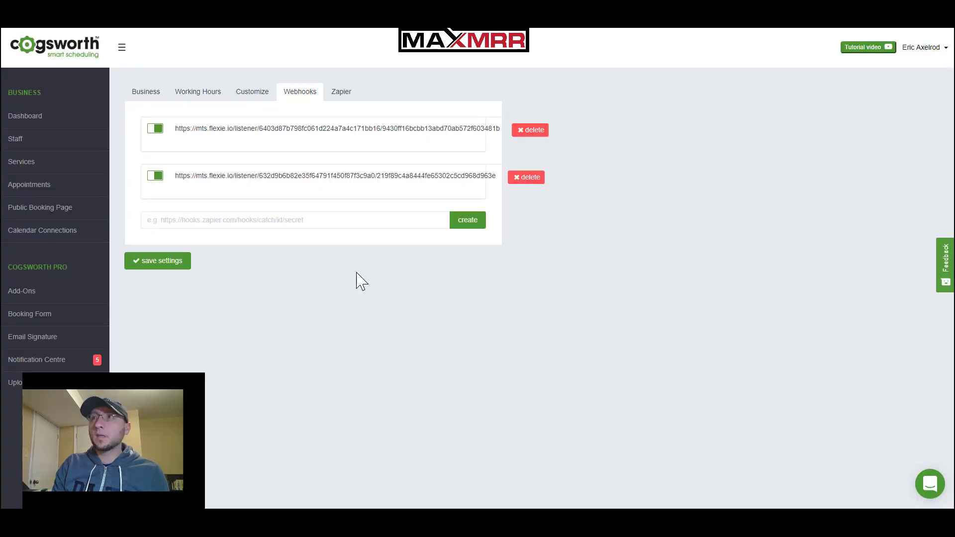
Open Public Booking Page in a new tab and visit its shareable booking URL
{"action": "right_click", "coordinate": [49, 215]}
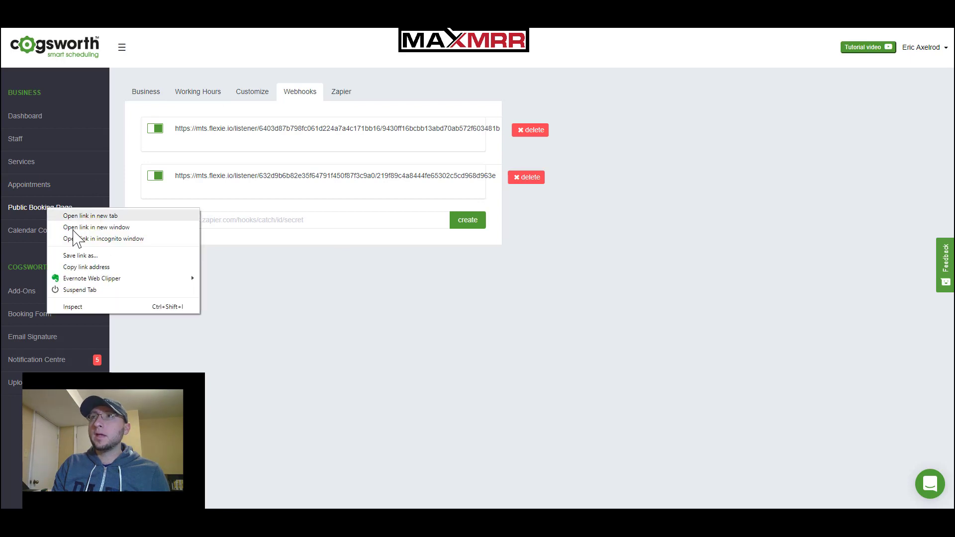
{"action": "left_click", "coordinate": [99, 217]}
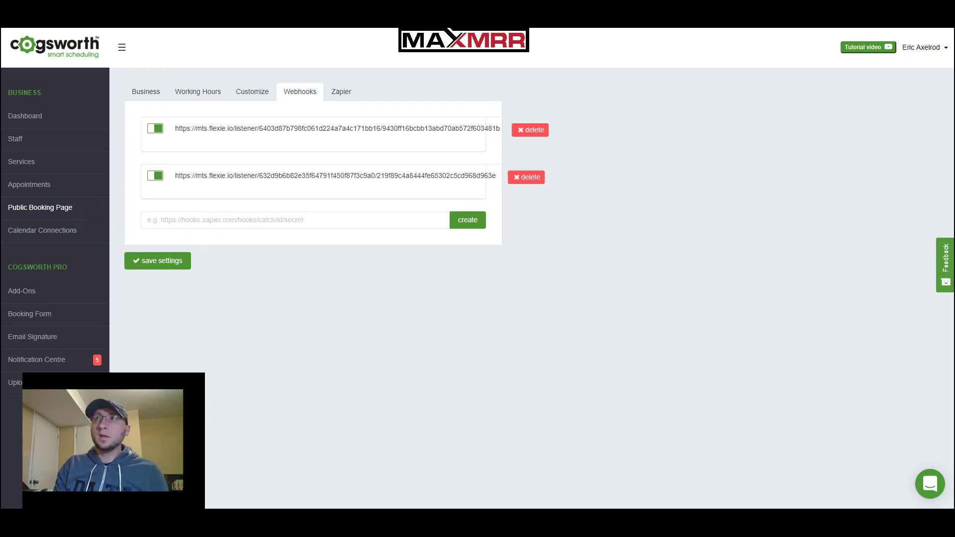
{"action": "left_click", "coordinate": [243, 20]}
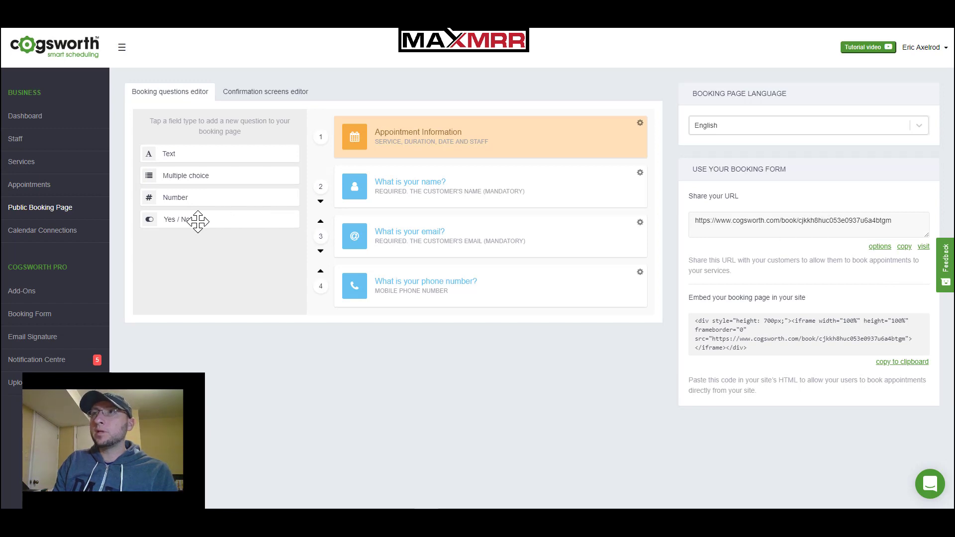
{"action": "left_click", "coordinate": [922, 249]}
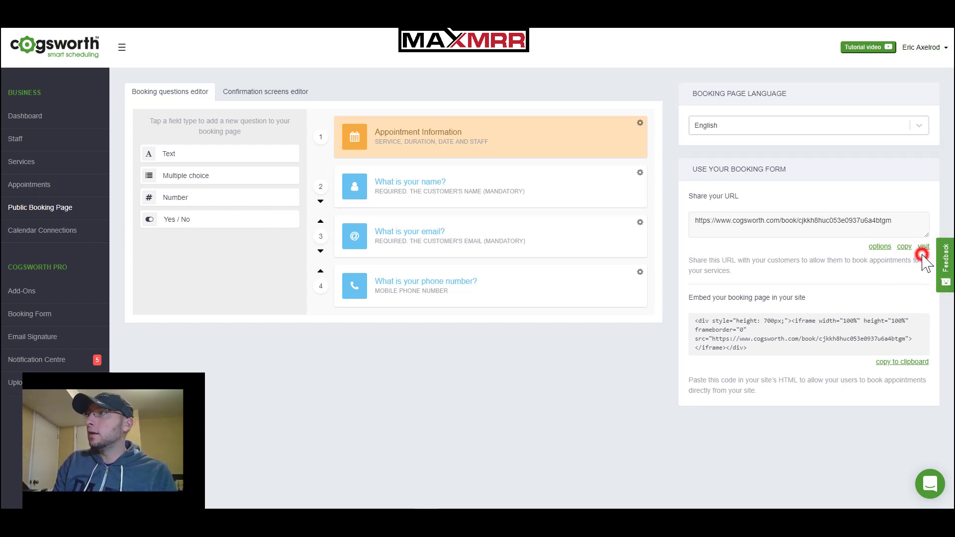
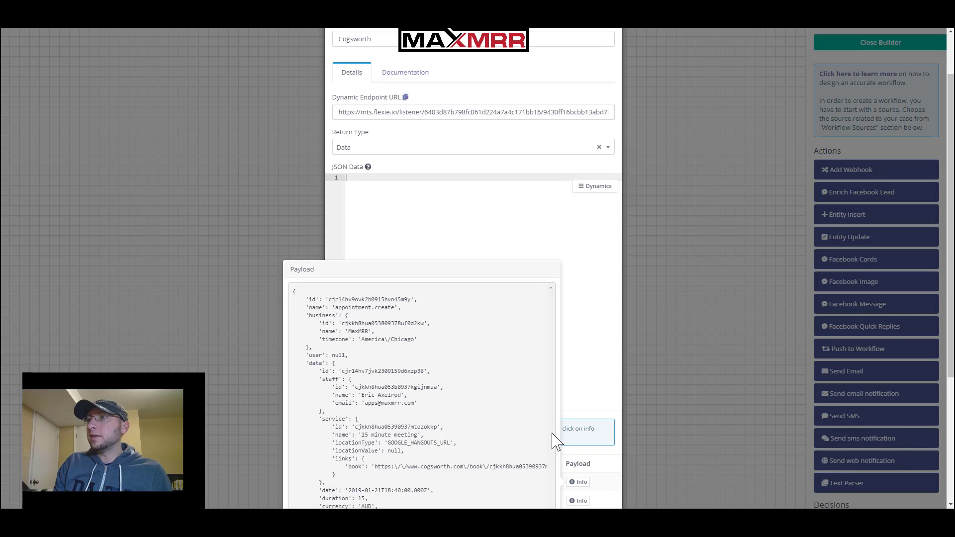
Close the request payload view and cancel the Cogsworth endpoint settings without saving
{"action": "scroll", "coordinate": [555, 437], "scroll_direction": "down", "scroll_amount": 3}
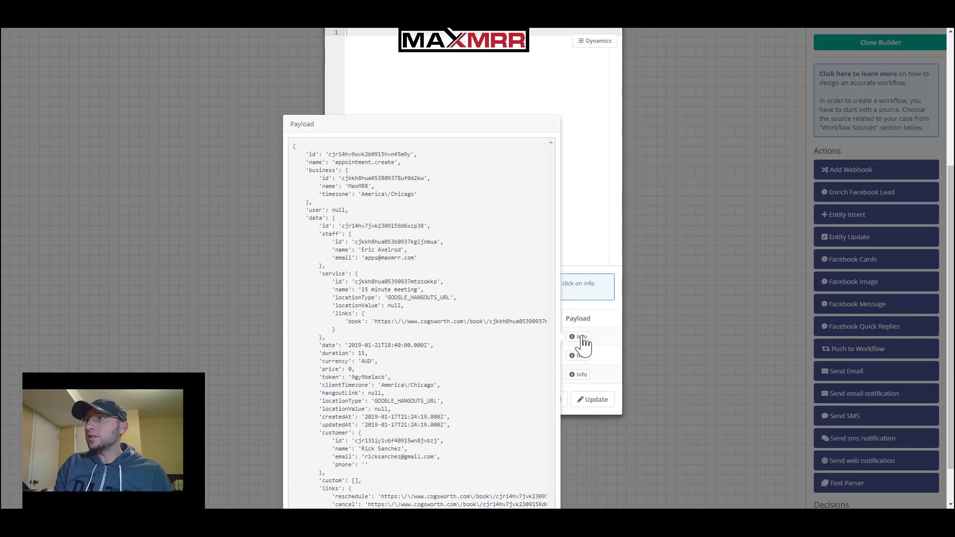
{"action": "left_click", "coordinate": [578, 337]}
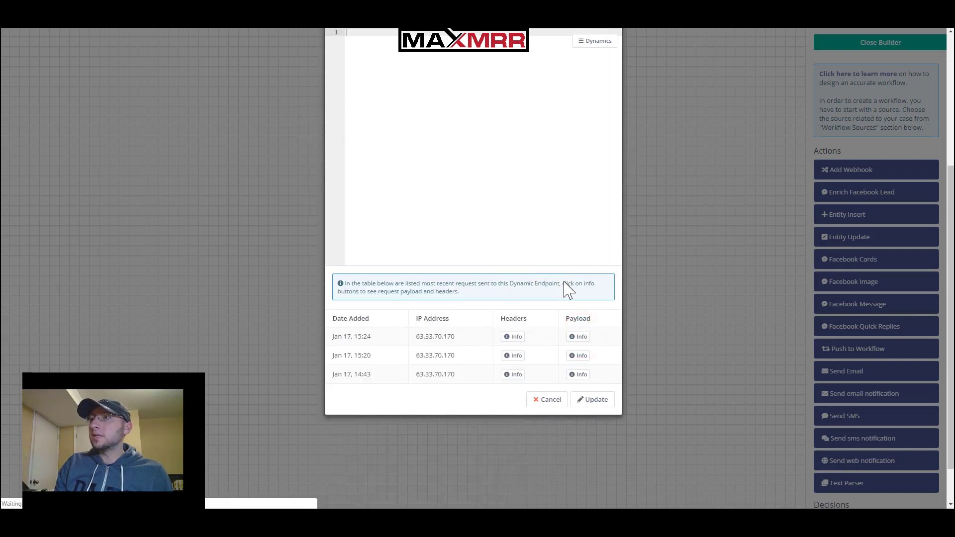
{"action": "scroll", "coordinate": [565, 291], "scroll_direction": "up", "scroll_amount": 2}
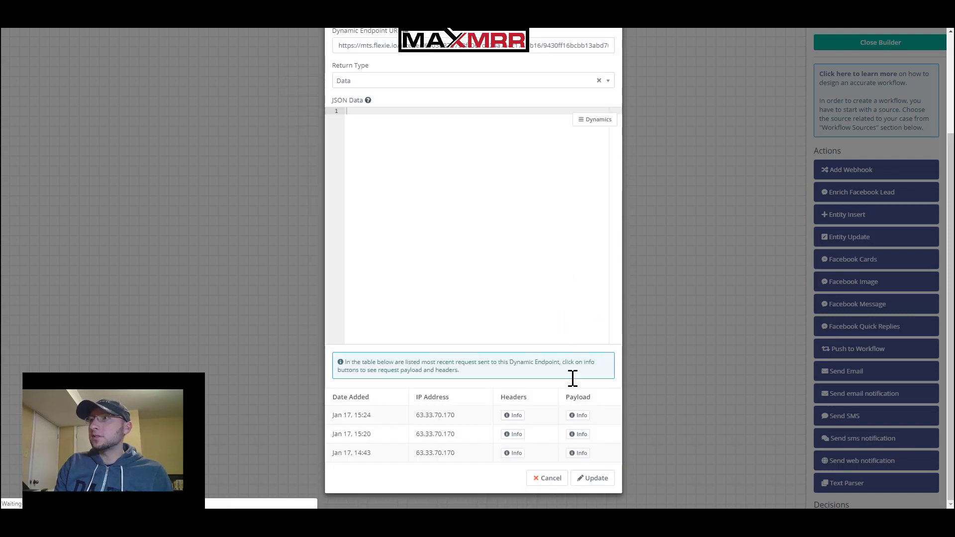
{"action": "left_click", "coordinate": [542, 479]}
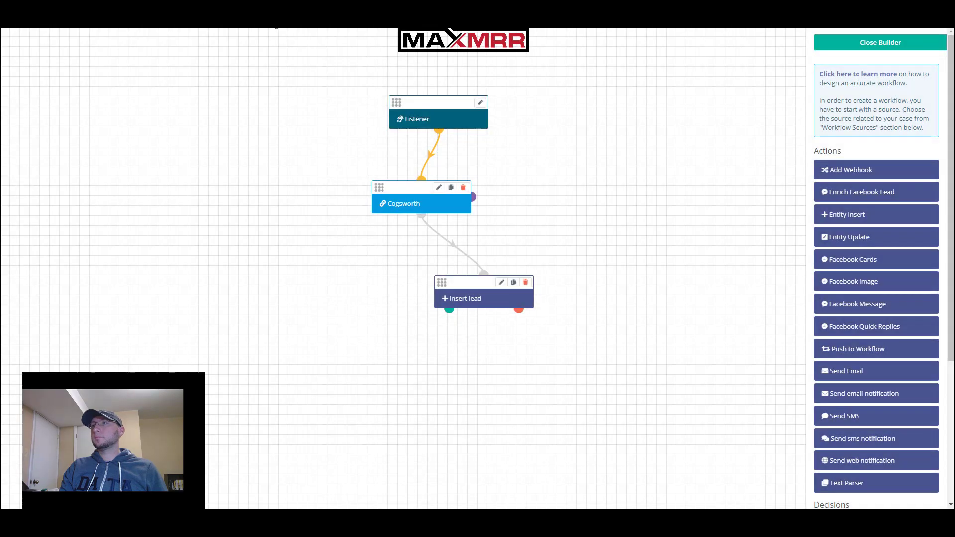
{"action": "left_click", "coordinate": [440, 188]}
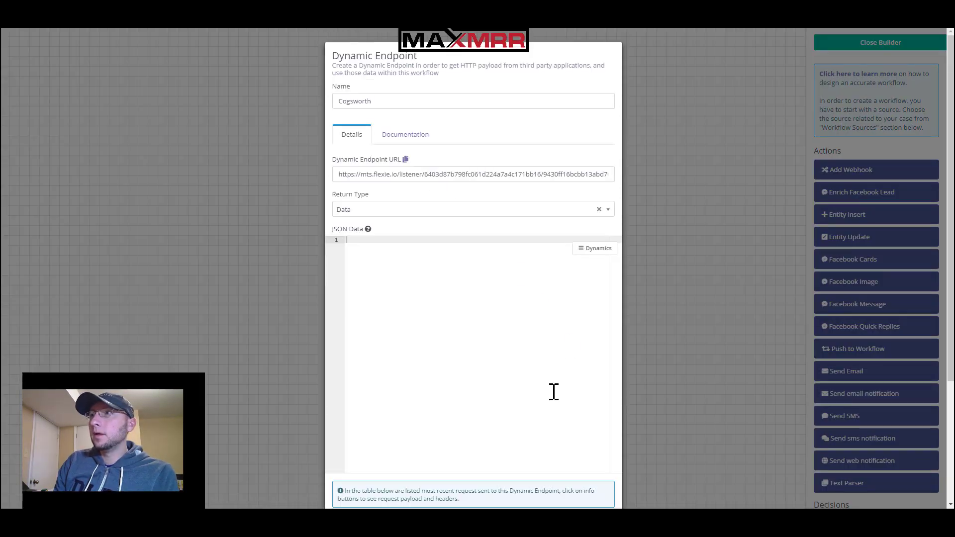
{"action": "scroll", "coordinate": [537, 477], "scroll_direction": "down", "scroll_amount": 3}
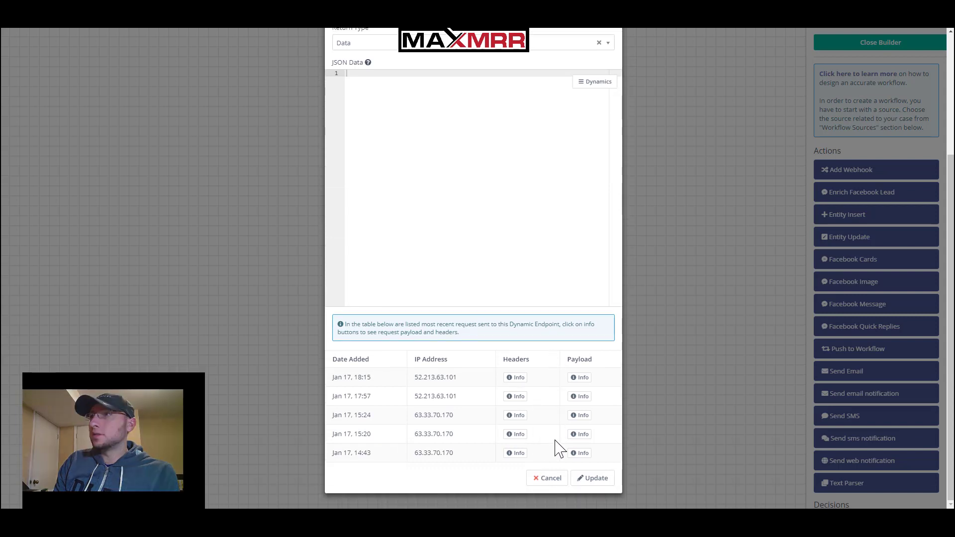
{"action": "left_click", "coordinate": [582, 378]}
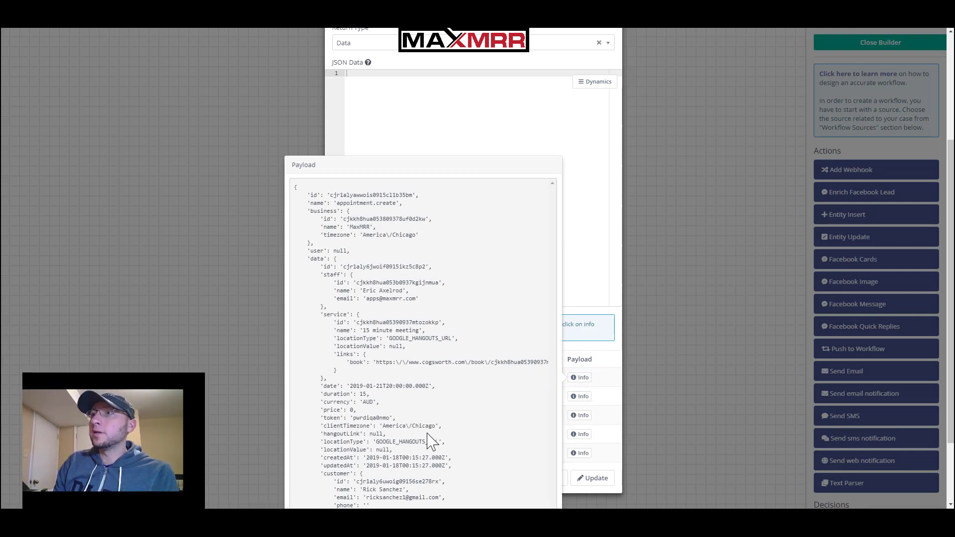
{"action": "scroll", "coordinate": [433, 442], "scroll_direction": "down", "scroll_amount": 1}
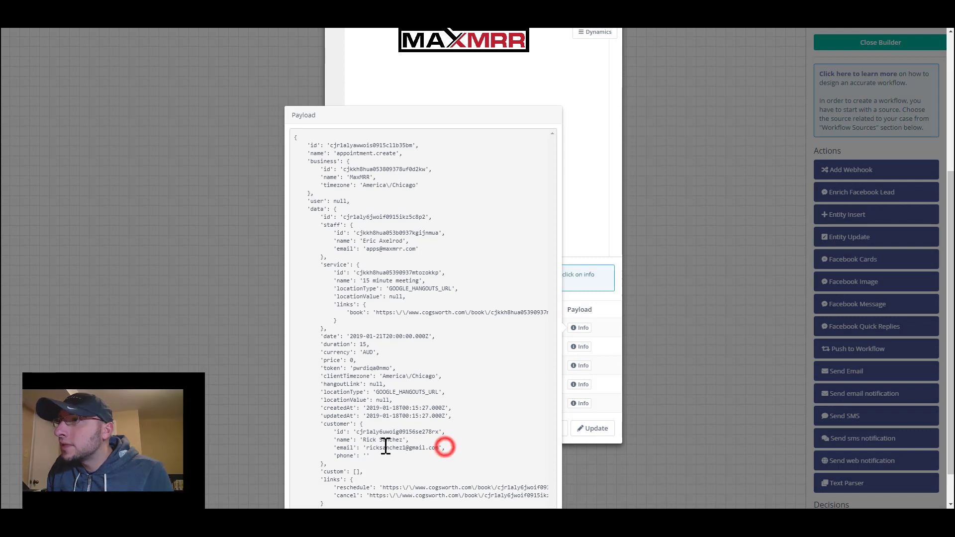
{"action": "left_click_drag", "start_coordinate": [443, 445], "coordinate": [358, 438]}
{"action": "left_click", "coordinate": [357, 435]}
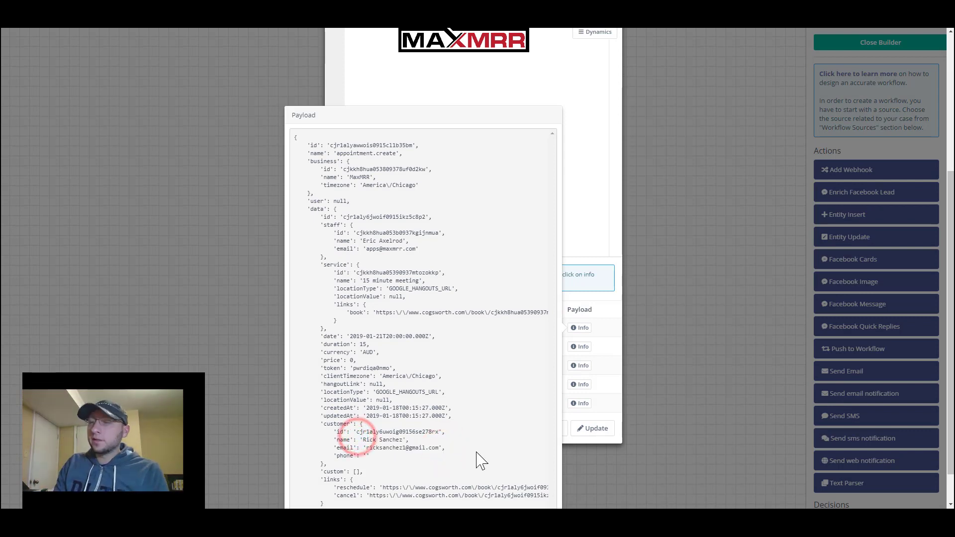
{"action": "scroll", "coordinate": [476, 458], "scroll_direction": "down", "scroll_amount": 1}
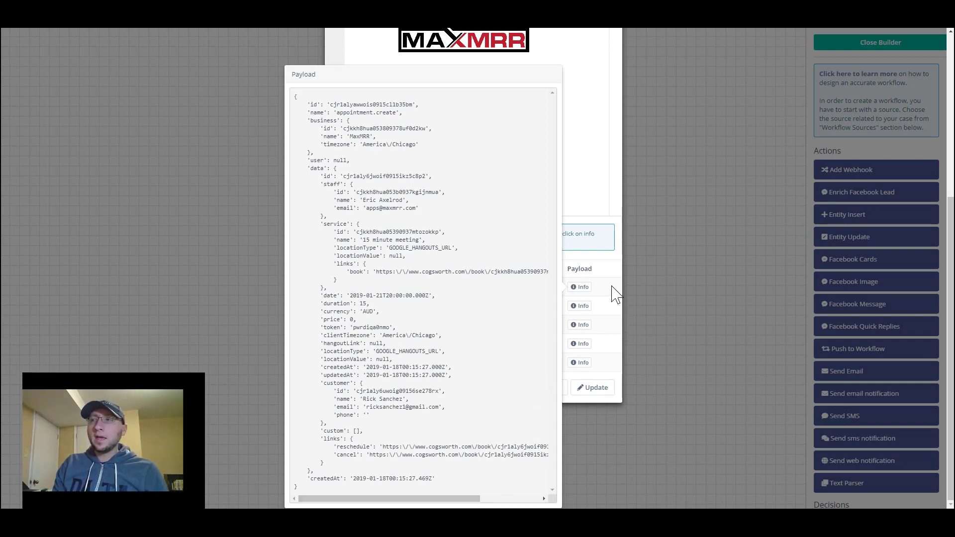
{"action": "left_click", "coordinate": [576, 288]}
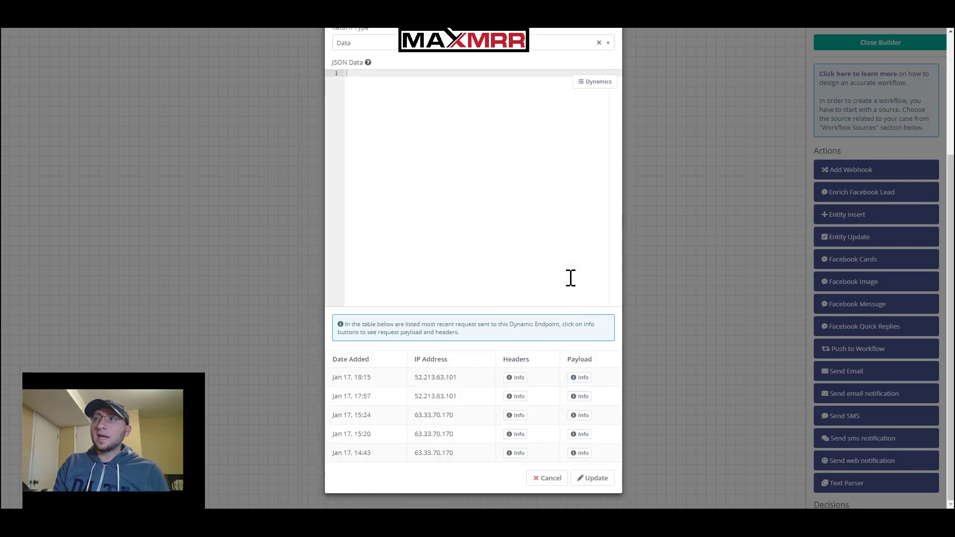
{"action": "left_click", "coordinate": [549, 479]}
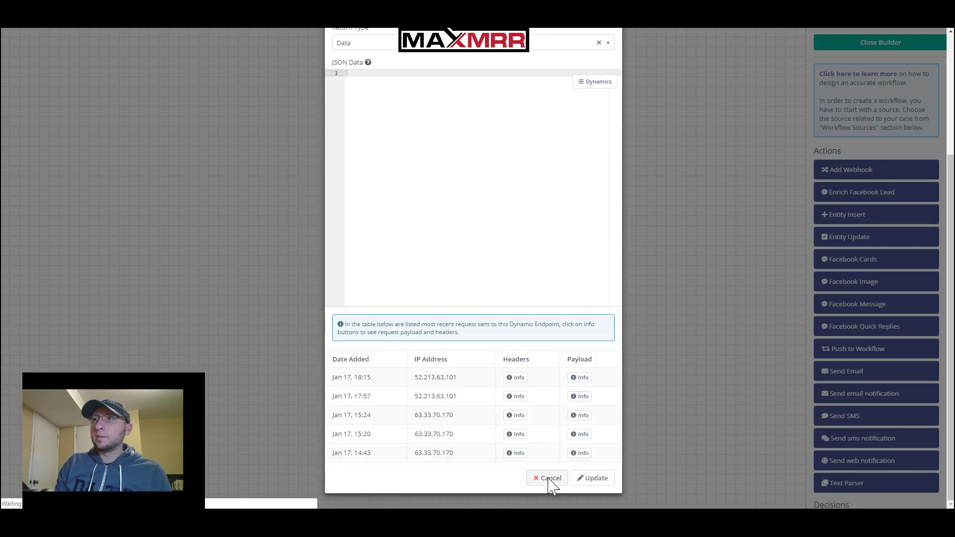
{"action": "left_click", "coordinate": [549, 480]}
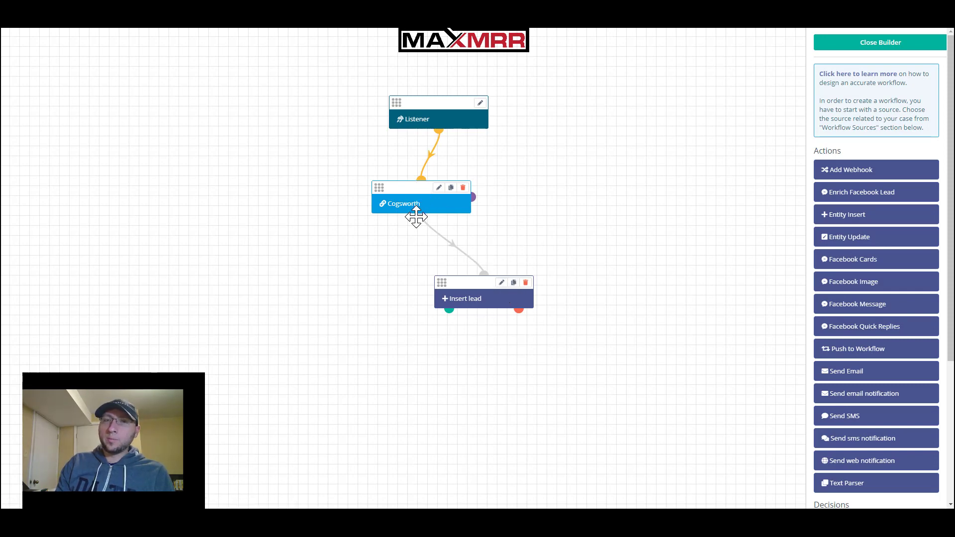
Open the Insert lead settings, re-toggle Insert First Name, and show its insertable values
{"action": "left_click", "coordinate": [501, 282]}
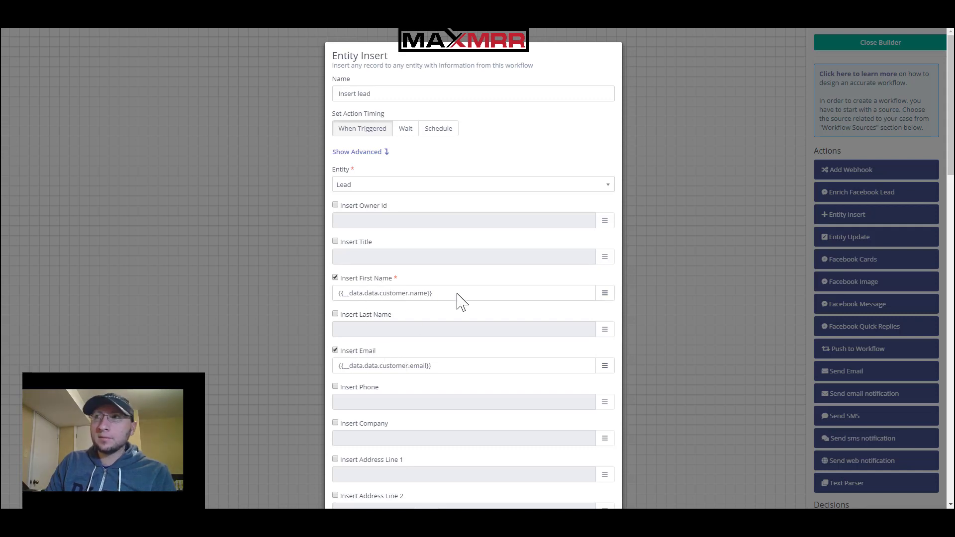
{"action": "left_click_drag", "start_coordinate": [459, 291], "coordinate": [339, 288]}
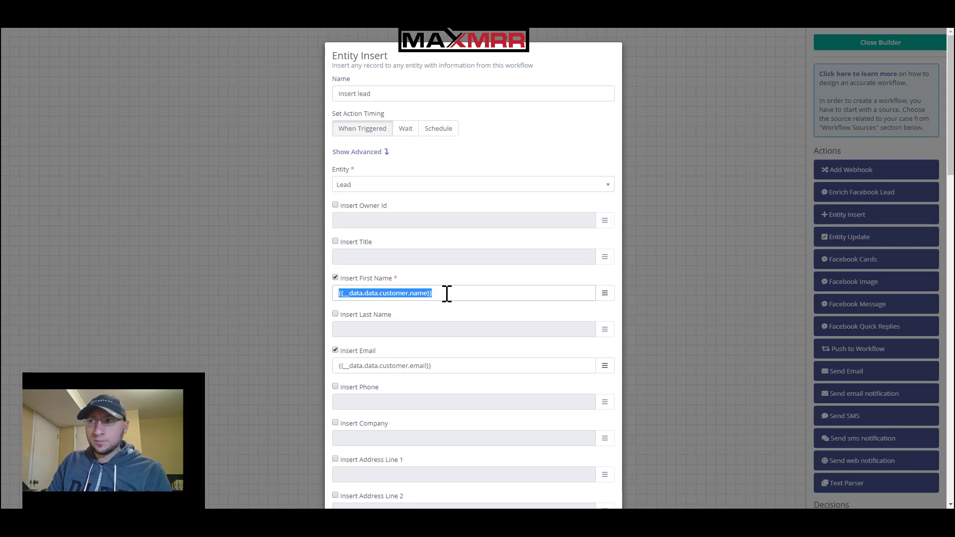
{"action": "left_click", "coordinate": [446, 292]}
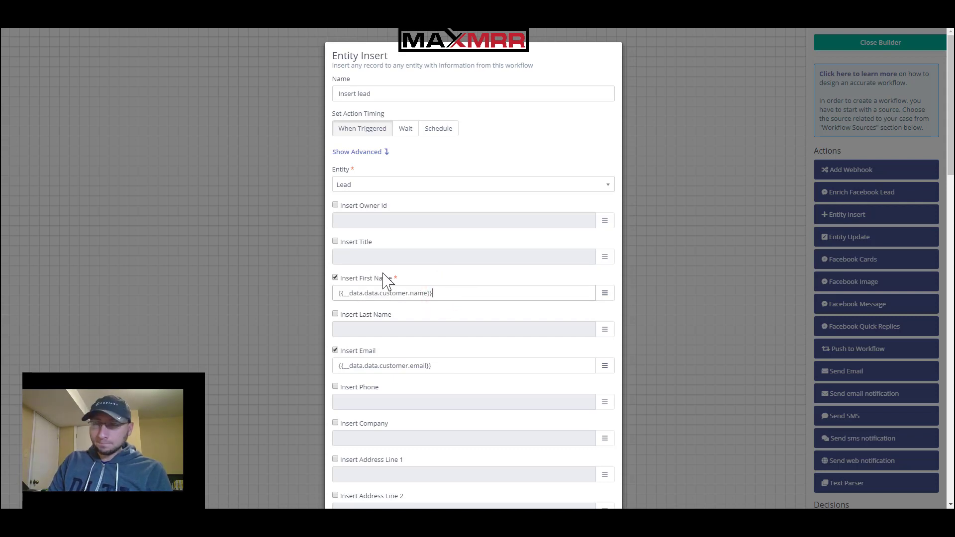
{"action": "left_click", "coordinate": [335, 279]}
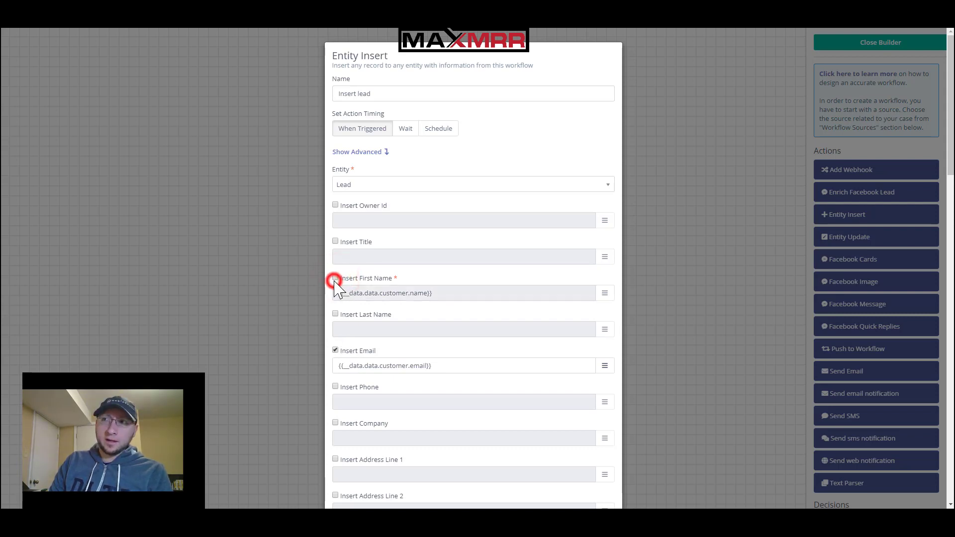
{"action": "left_click", "coordinate": [334, 279]}
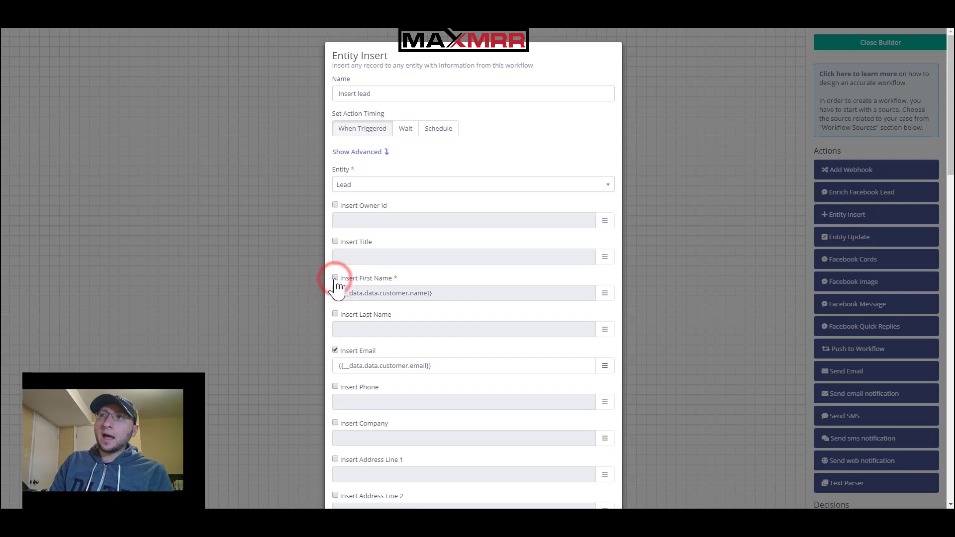
{"action": "left_click", "coordinate": [605, 293]}
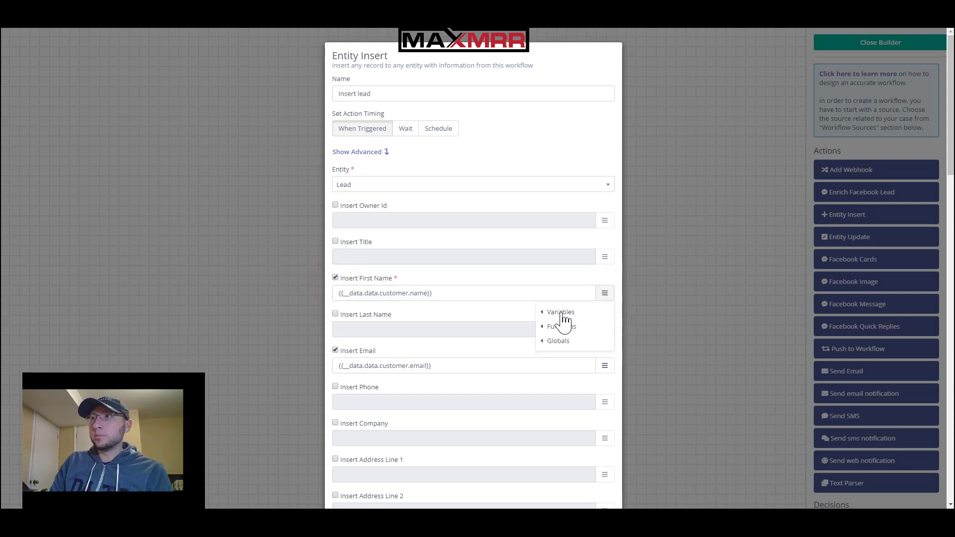
Browse First Name's Variables, Functions and Globals lists, leaving it mapped to {{__data.id}}
{"action": "left_click", "coordinate": [560, 314]}
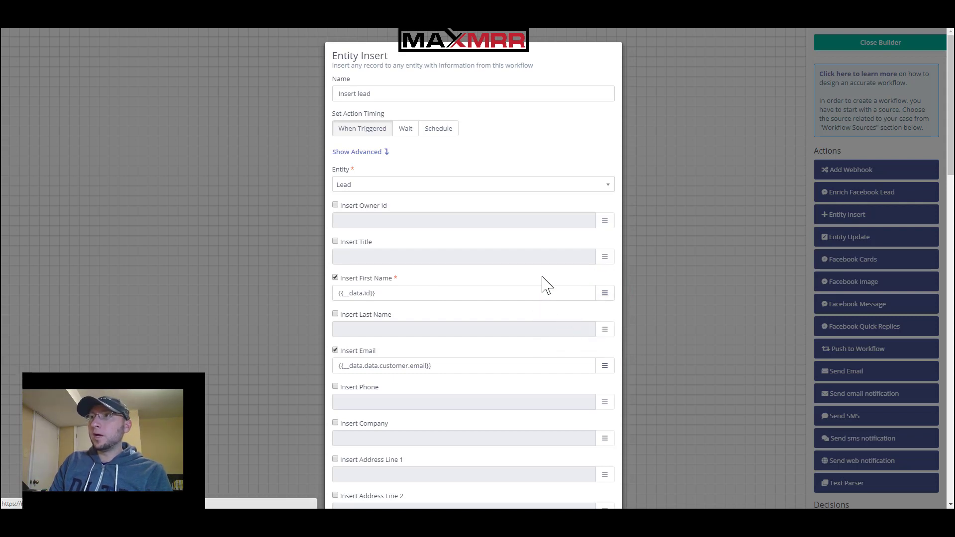
{"action": "scroll", "coordinate": [597, 299], "scroll_direction": "down", "scroll_amount": 1}
{"action": "scroll", "coordinate": [589, 263], "scroll_direction": "down", "scroll_amount": 2}
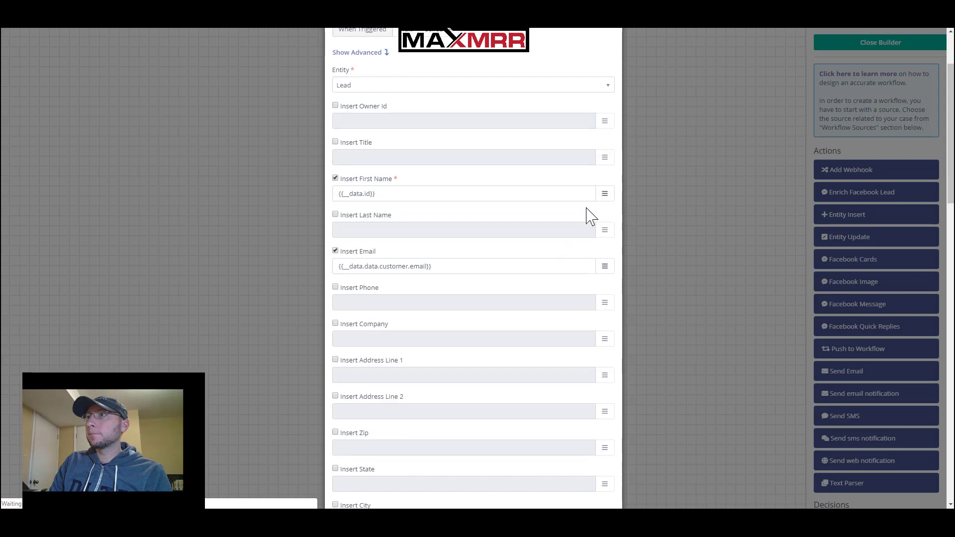
{"action": "left_click", "coordinate": [606, 193]}
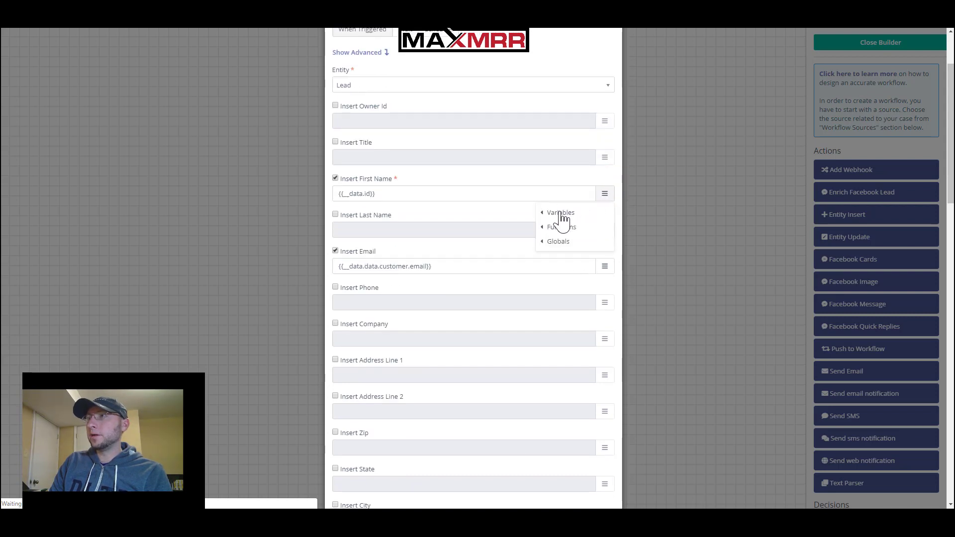
{"action": "left_click", "coordinate": [559, 214]}
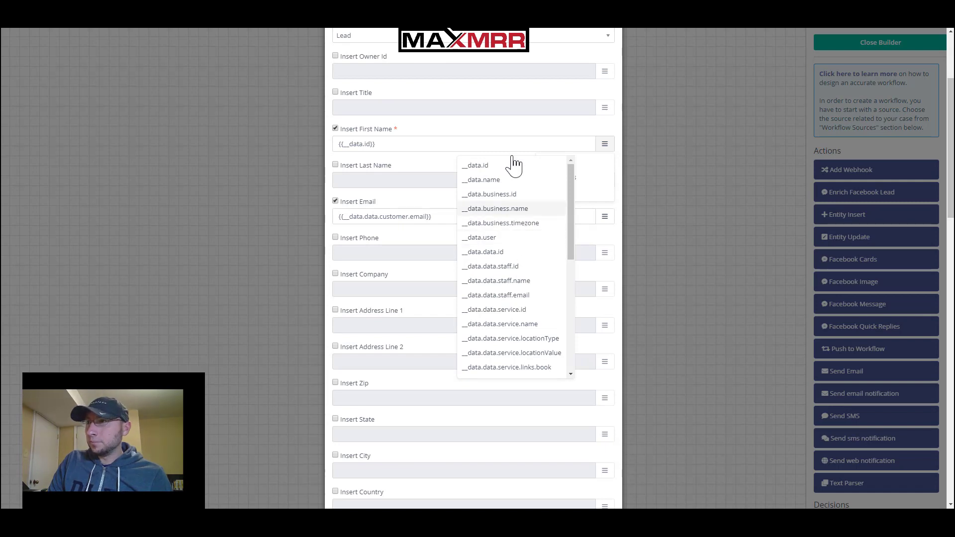
{"action": "mouse_move", "coordinate": [546, 175]}
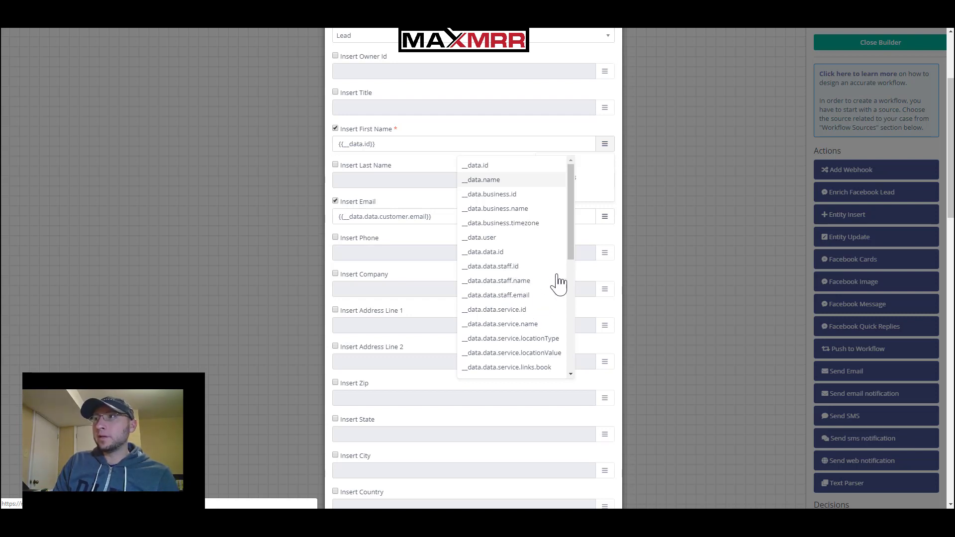
{"action": "left_click", "coordinate": [571, 246]}
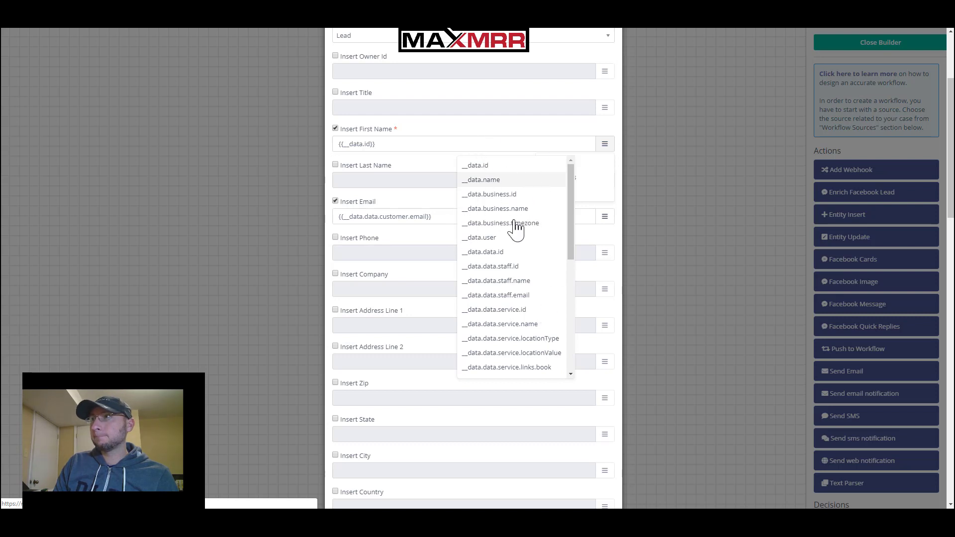
{"action": "scroll", "coordinate": [484, 180], "scroll_direction": "down", "scroll_amount": 1}
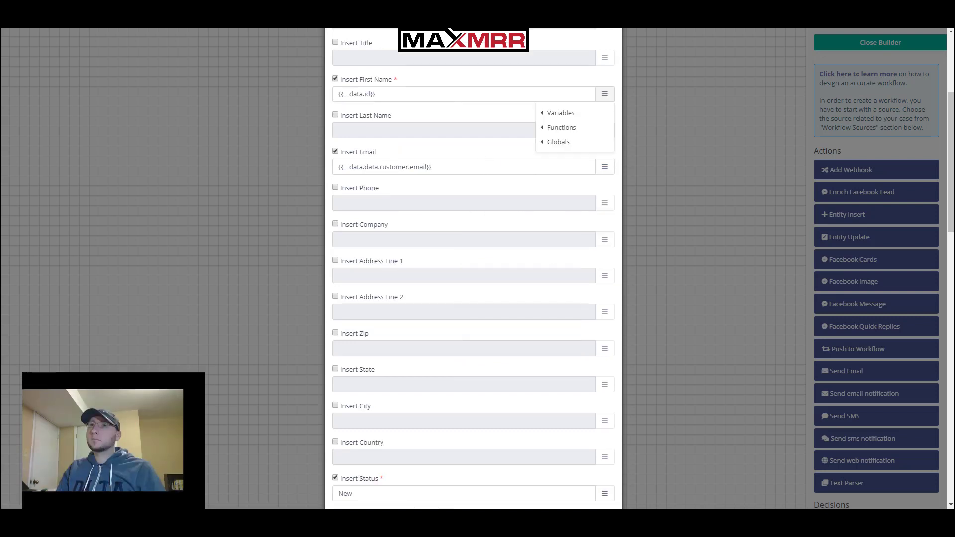
{"action": "left_click", "coordinate": [564, 117]}
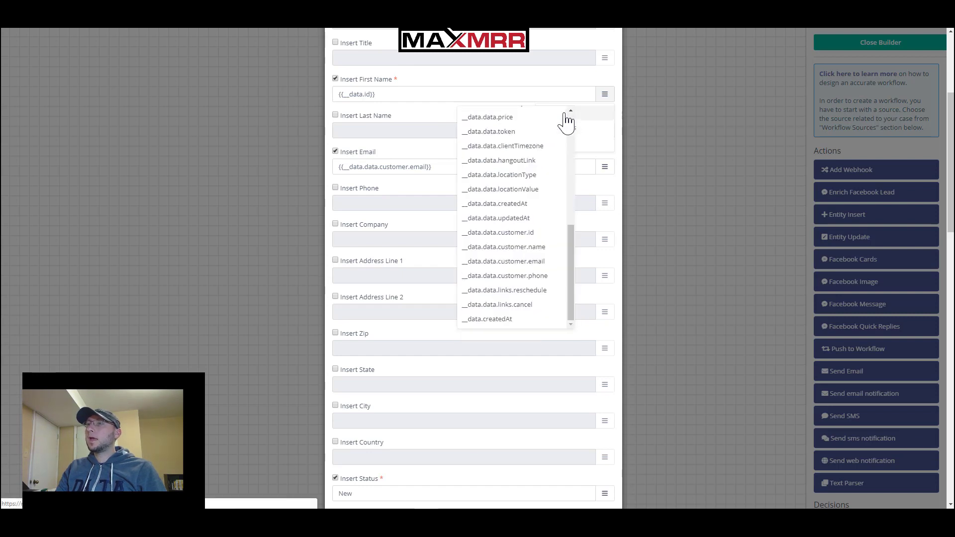
{"action": "scroll", "coordinate": [532, 239], "scroll_direction": "down", "scroll_amount": 3}
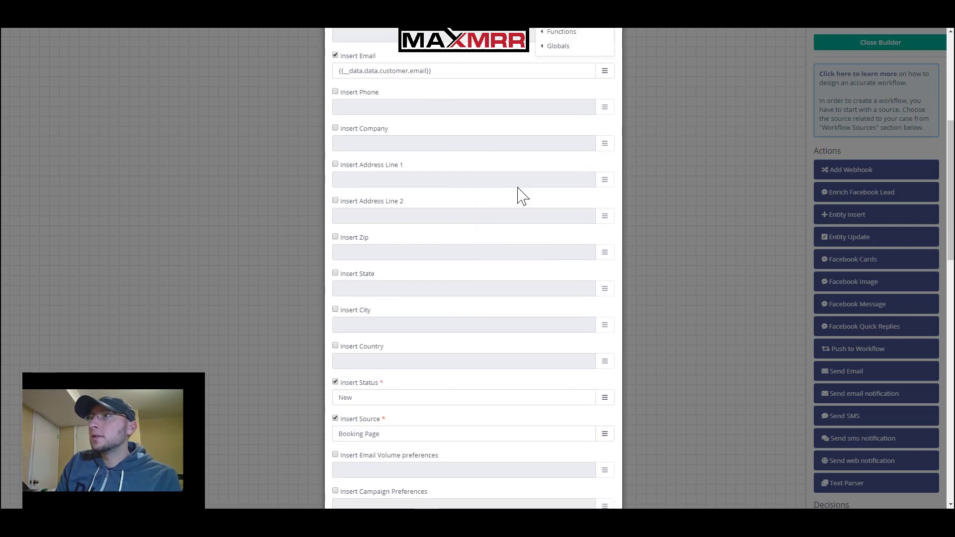
{"action": "scroll", "coordinate": [492, 249], "scroll_direction": "up", "scroll_amount": 4}
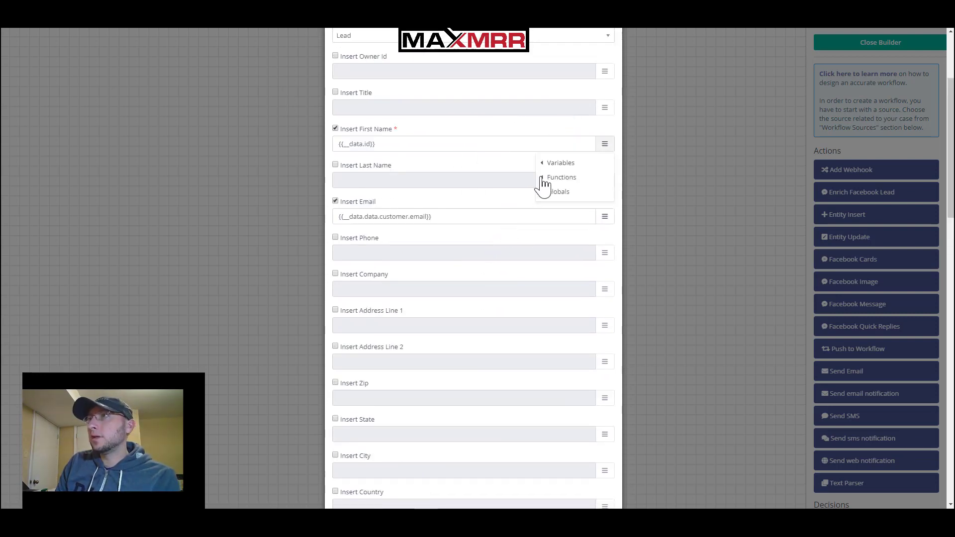
{"action": "left_click", "coordinate": [560, 175]}
Replace First Name's variable with {{__data.data.customer.name}} from the data variables list
{"action": "left_click", "coordinate": [557, 165]}
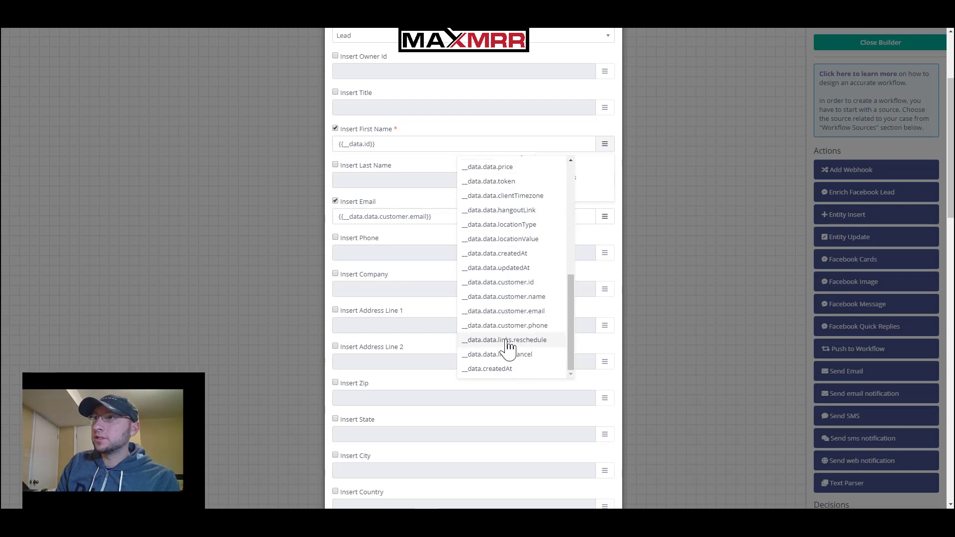
{"action": "left_click", "coordinate": [508, 312]}
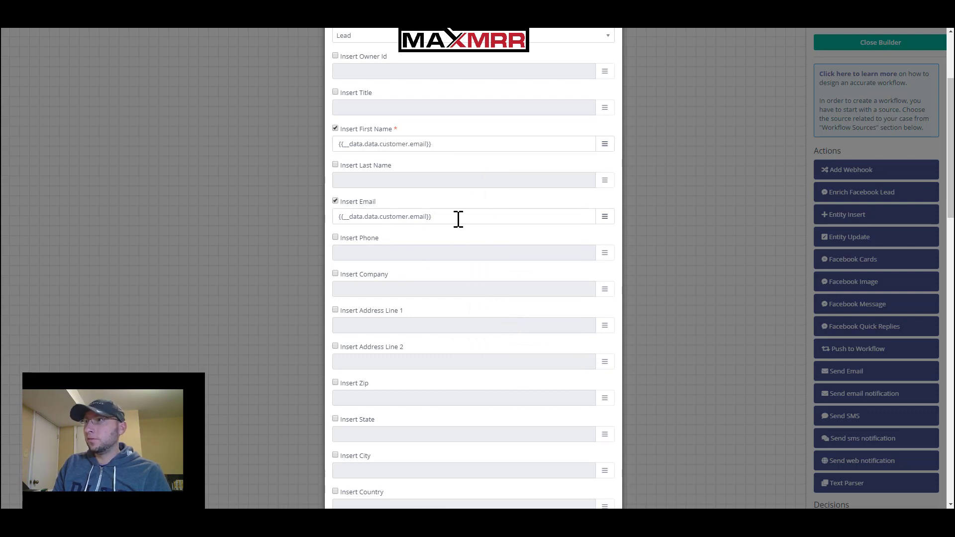
{"action": "left_click", "coordinate": [604, 144]}
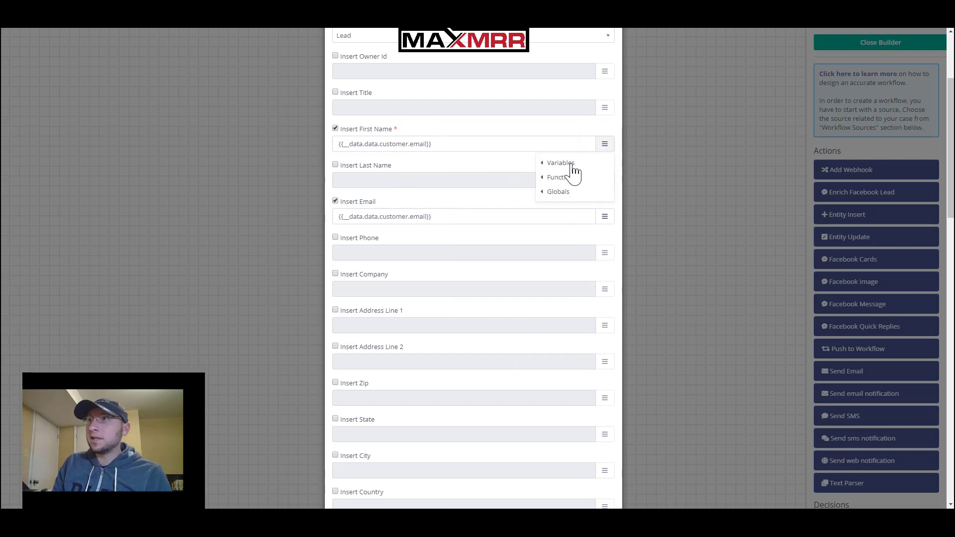
{"action": "left_click", "coordinate": [553, 167]}
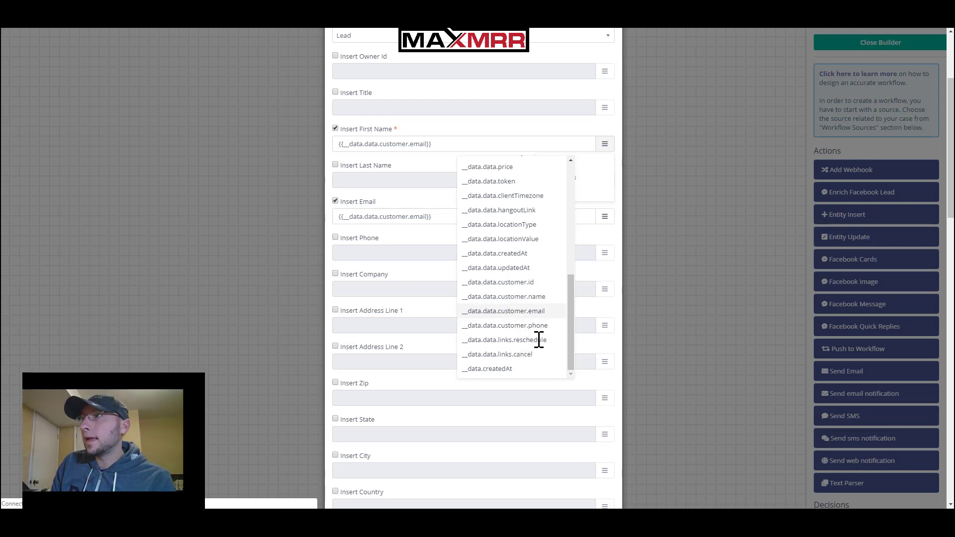
{"action": "left_click", "coordinate": [533, 298]}
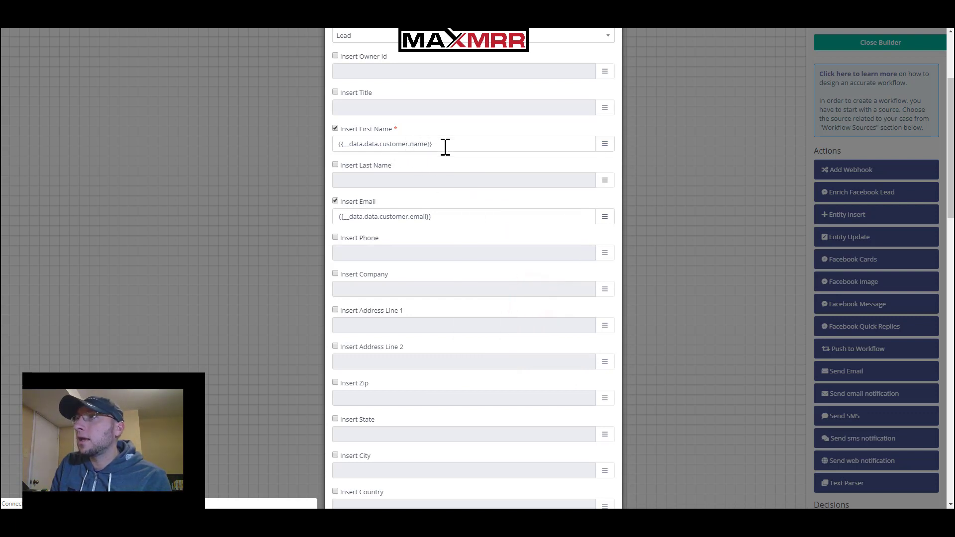
{"action": "left_click", "coordinate": [489, 348]}
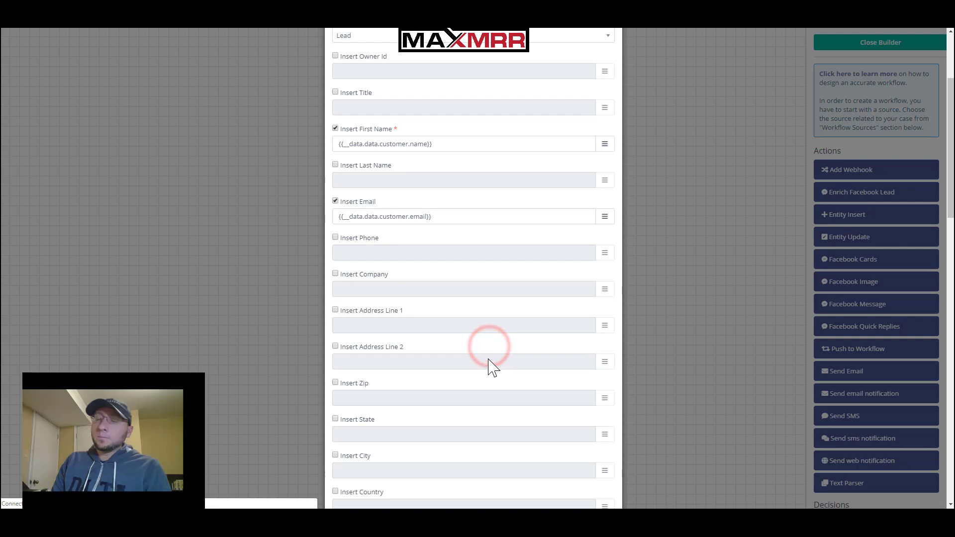
{"action": "scroll", "coordinate": [487, 358], "scroll_direction": "down", "scroll_amount": 5}
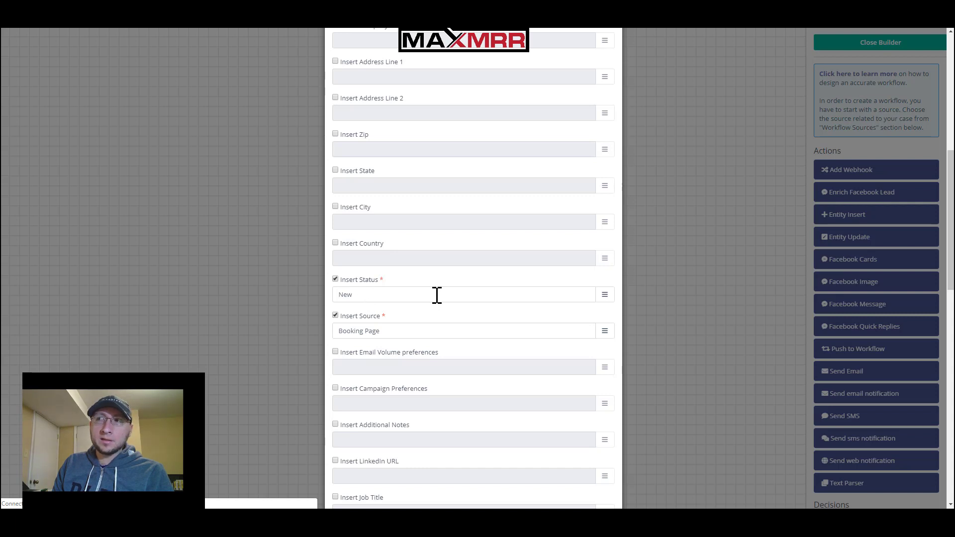
{"action": "left_click", "coordinate": [390, 297]}
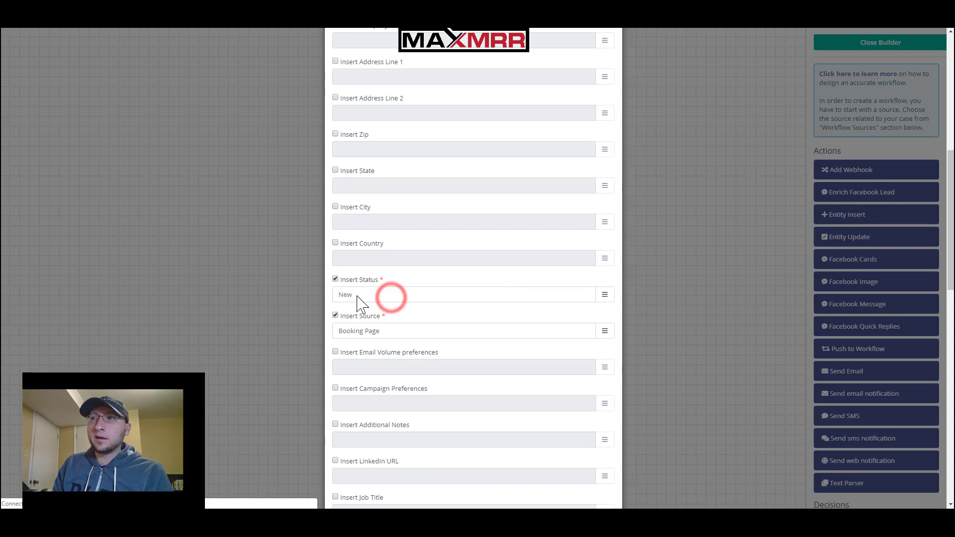
{"action": "double_click", "coordinate": [372, 298]}
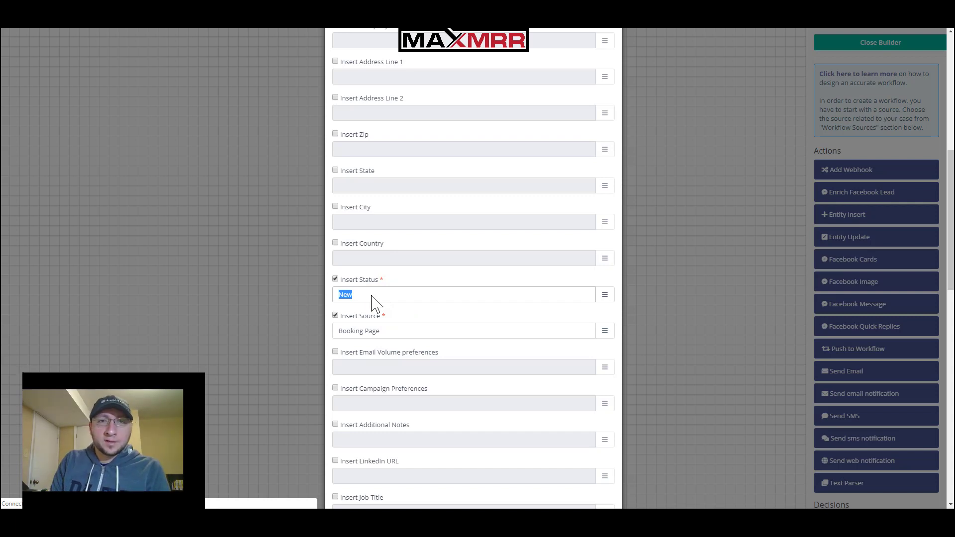
{"action": "double_click", "coordinate": [371, 295]}
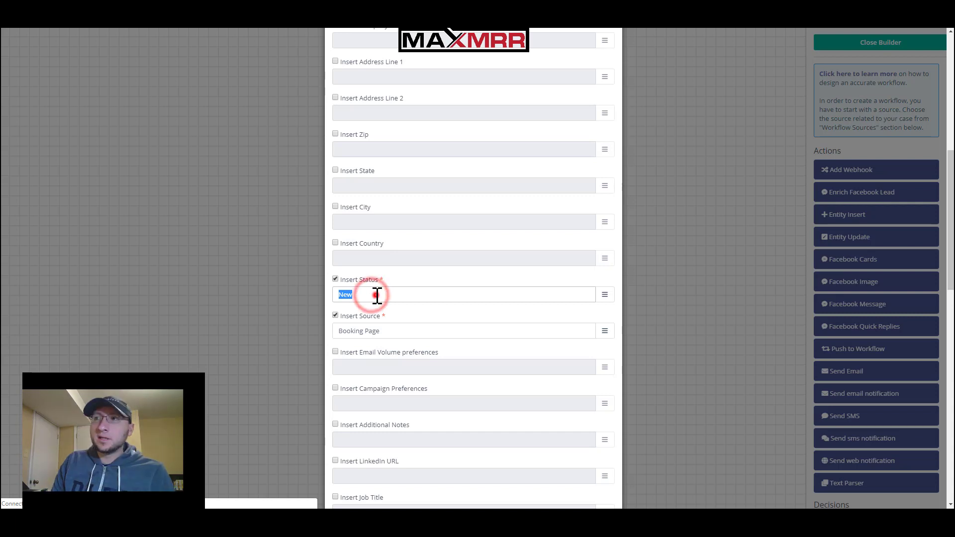
{"action": "double_click", "coordinate": [376, 296]}
{"action": "left_click", "coordinate": [374, 297]}
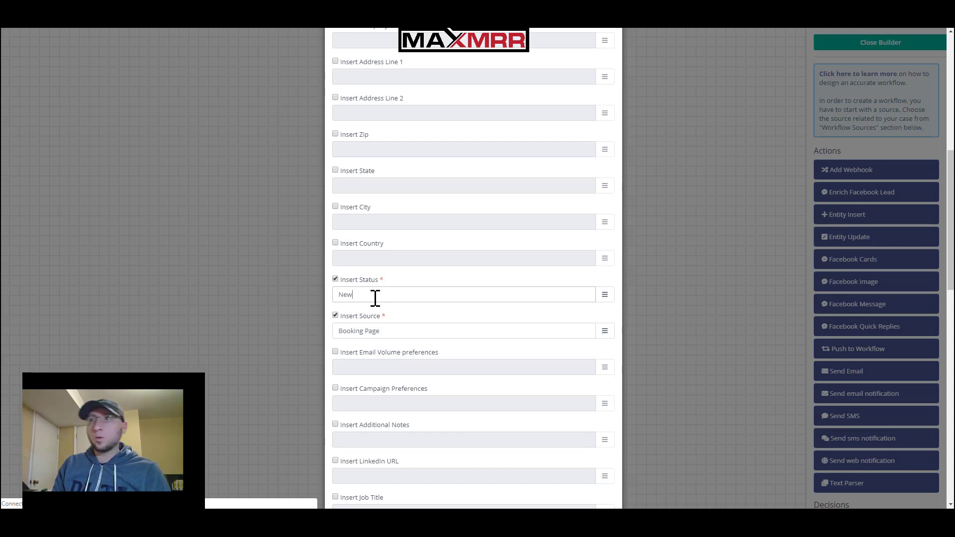
{"action": "left_click", "coordinate": [391, 332]}
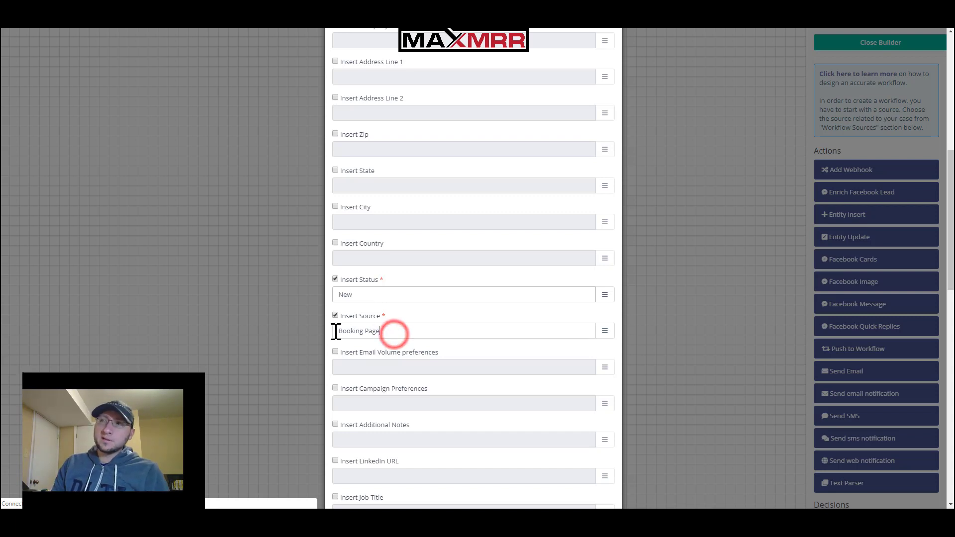
{"action": "key", "text": "ctrl+a"}
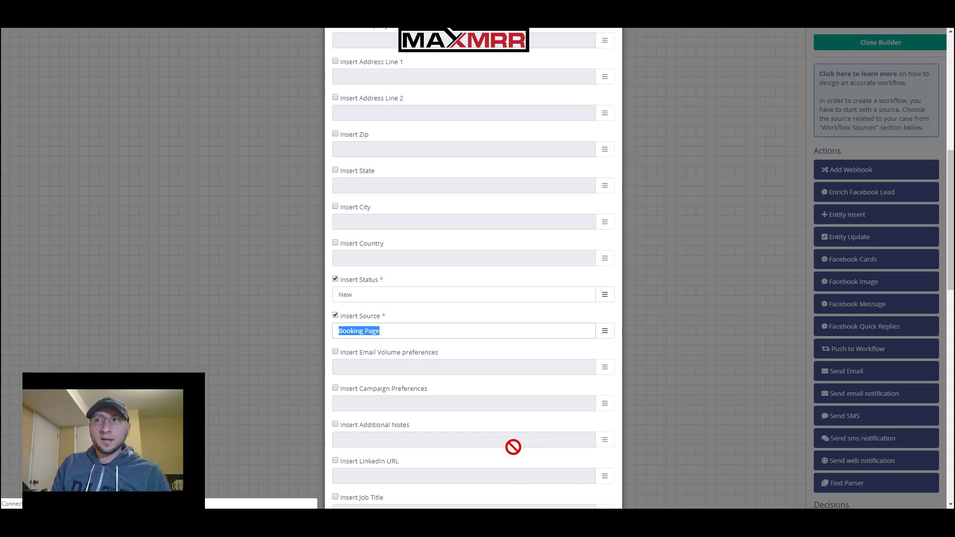
{"action": "left_click", "coordinate": [460, 392]}
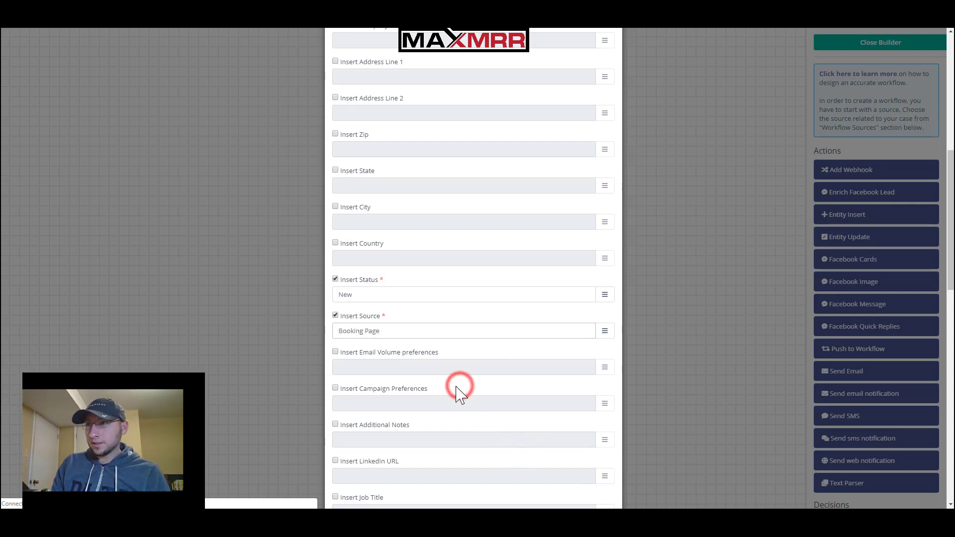
{"action": "scroll", "coordinate": [451, 402], "scroll_direction": "down", "scroll_amount": 1}
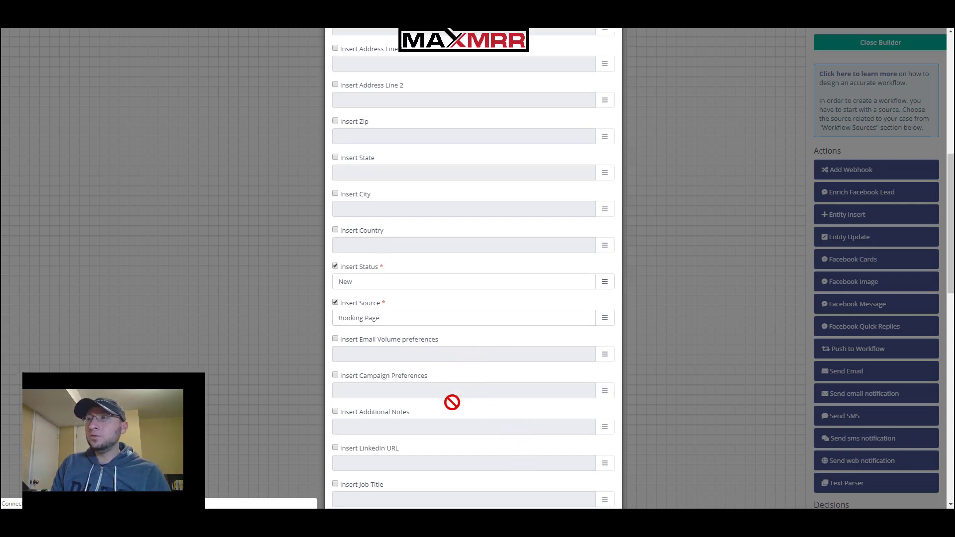
Change Test Mode from No to Yes and save the Insert lead action with Update
{"action": "scroll", "coordinate": [451, 402], "scroll_direction": "down", "scroll_amount": 5}
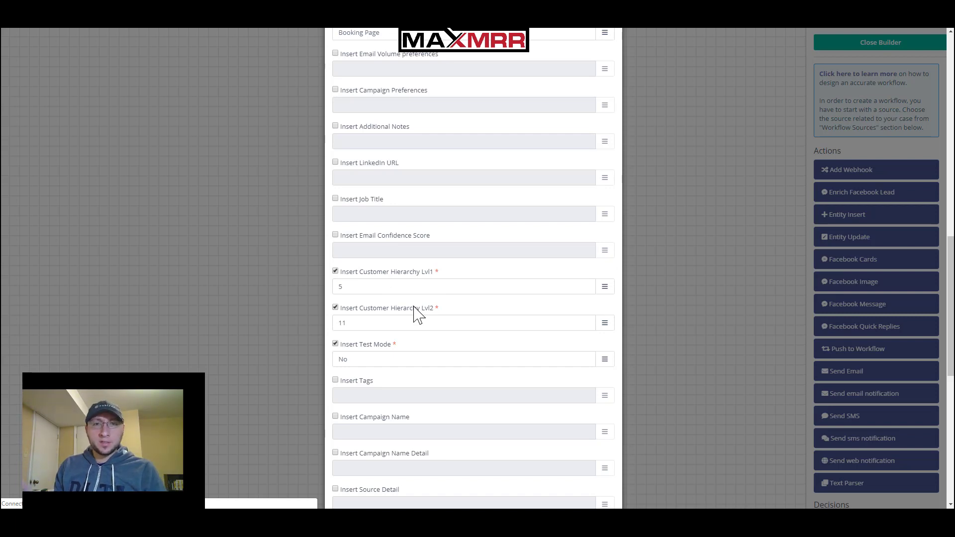
{"action": "scroll", "coordinate": [401, 413], "scroll_direction": "down", "scroll_amount": 1}
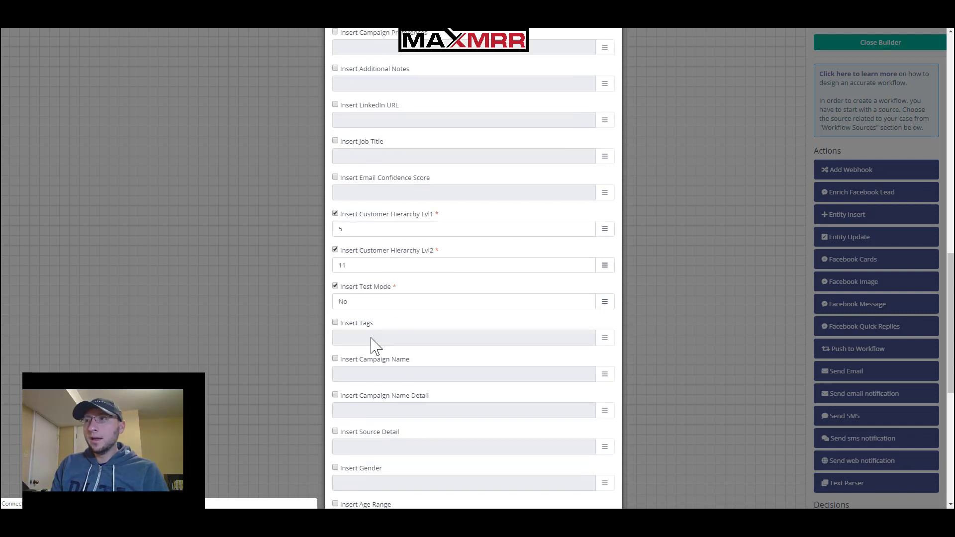
{"action": "scroll", "coordinate": [374, 344], "scroll_direction": "down", "scroll_amount": 3}
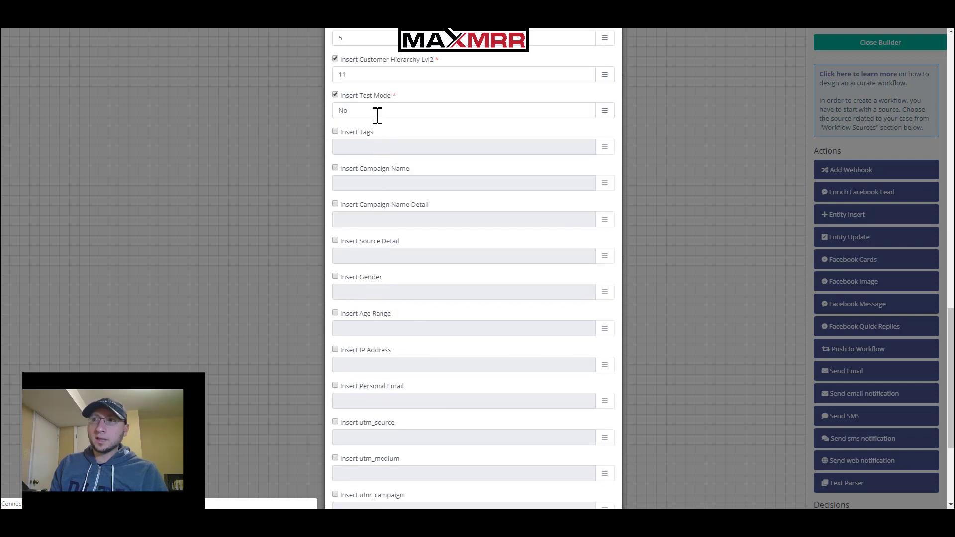
{"action": "left_click_drag", "start_coordinate": [377, 115], "coordinate": [303, 111]}
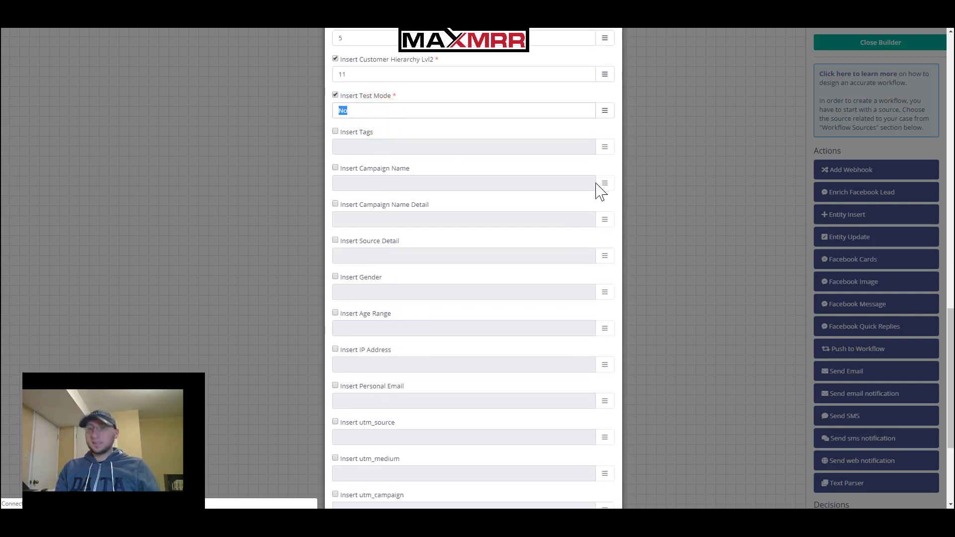
{"action": "type", "text": "Yes"}
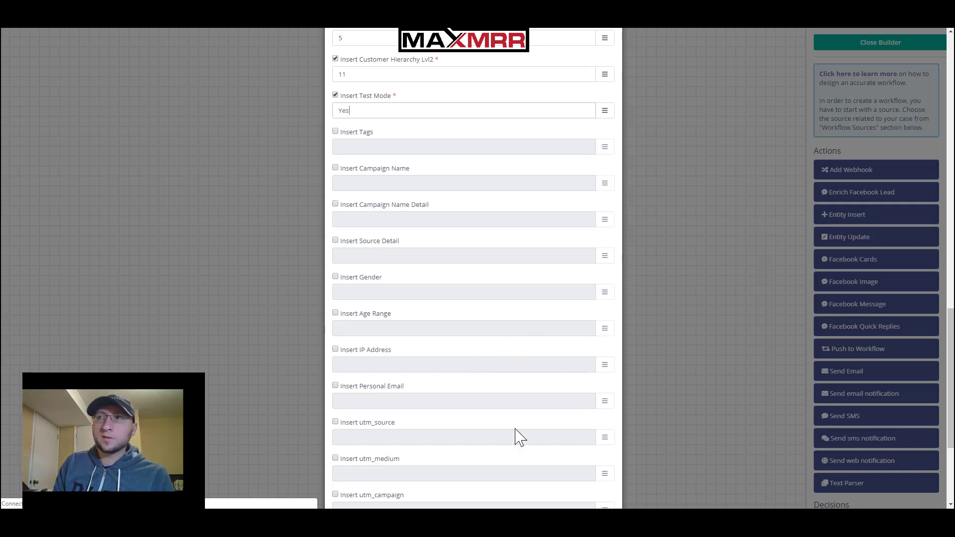
{"action": "scroll", "coordinate": [515, 438], "scroll_direction": "down", "scroll_amount": 3}
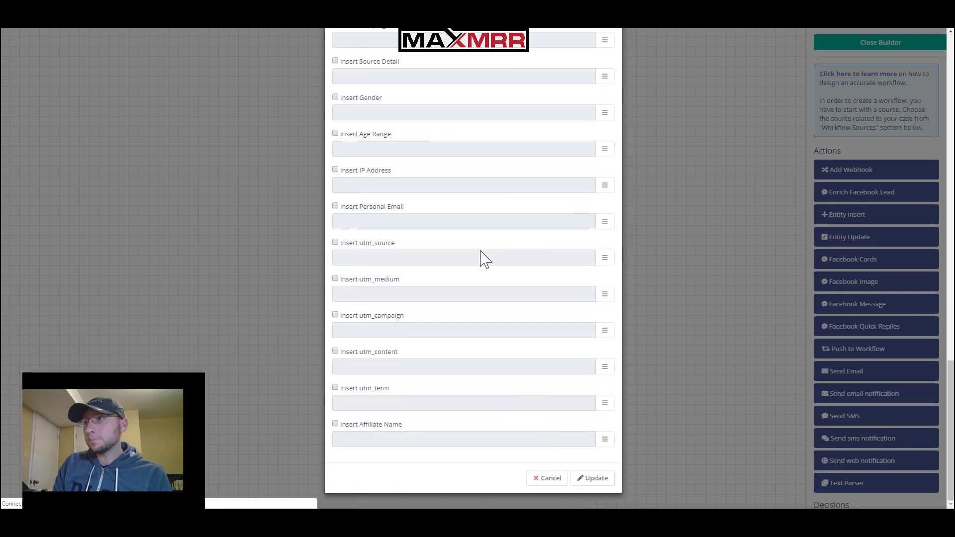
{"action": "left_click", "coordinate": [599, 480]}
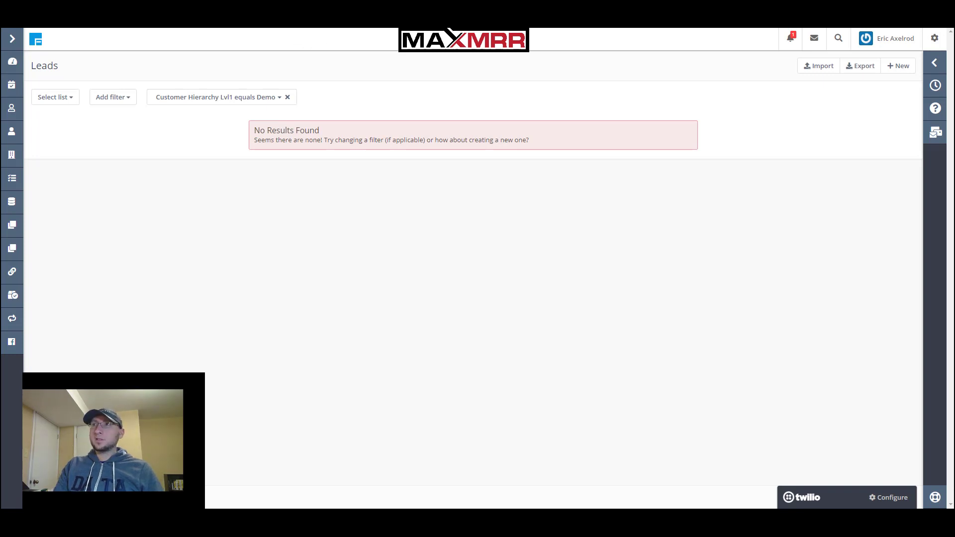
Reload the Leads list filtered by Customer Hierarchy Lvl1 equals Demo
{"action": "left_click", "coordinate": [299, 20]}
Refresh Leads to find the new Booking Page lead, scroll its columns, then return to the workflow builder
{"action": "key", "text": "Return"}
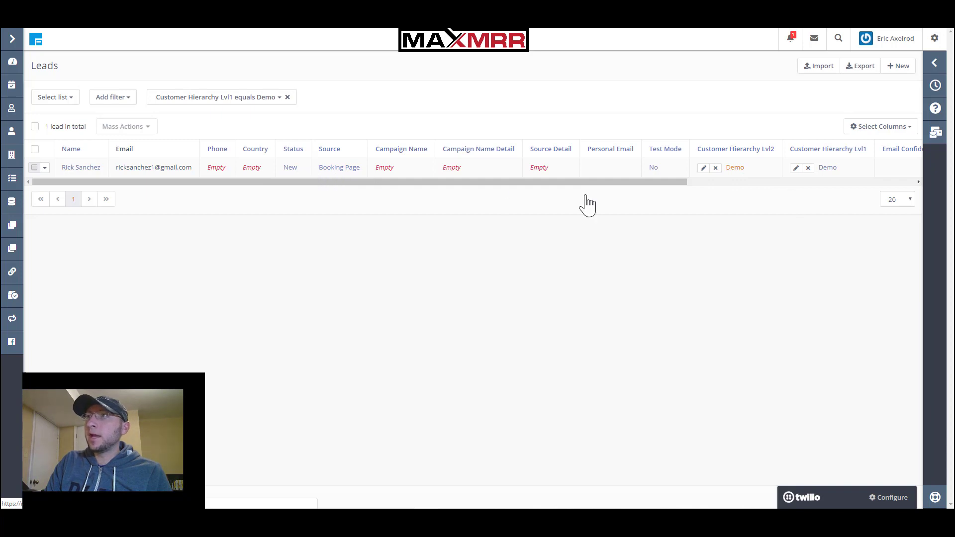
{"action": "left_click", "coordinate": [623, 182]}
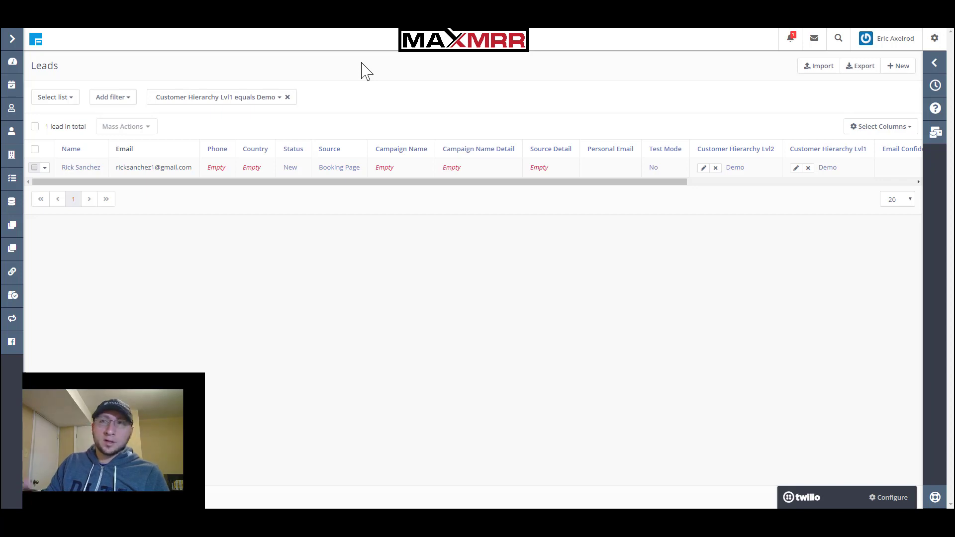
{"action": "mouse_move", "coordinate": [319, 179]}
{"action": "left_mouse_down"}
{"action": "mouse_move", "coordinate": [572, 194]}
{"action": "mouse_move", "coordinate": [543, 184]}
{"action": "mouse_move", "coordinate": [239, 170]}
{"action": "left_mouse_up"}
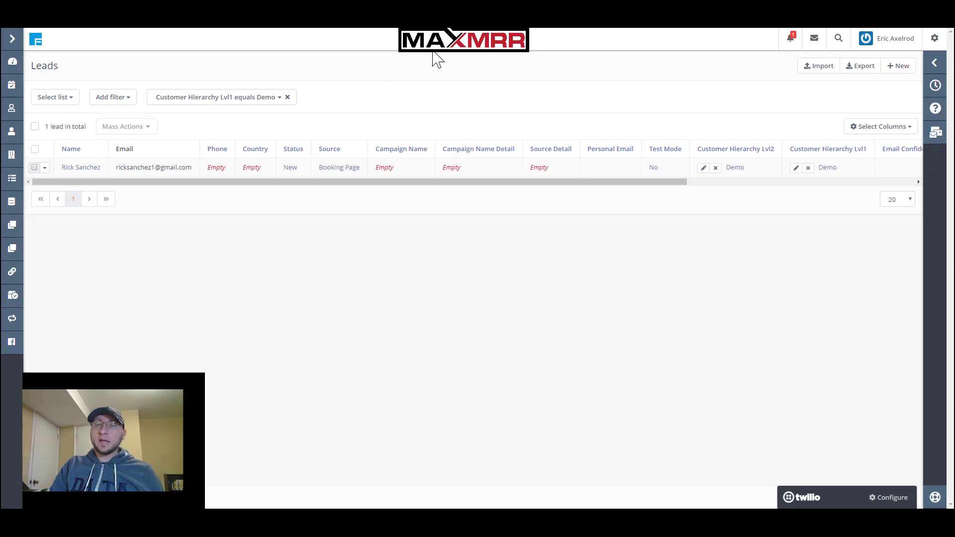
{"action": "left_click", "coordinate": [507, 92]}
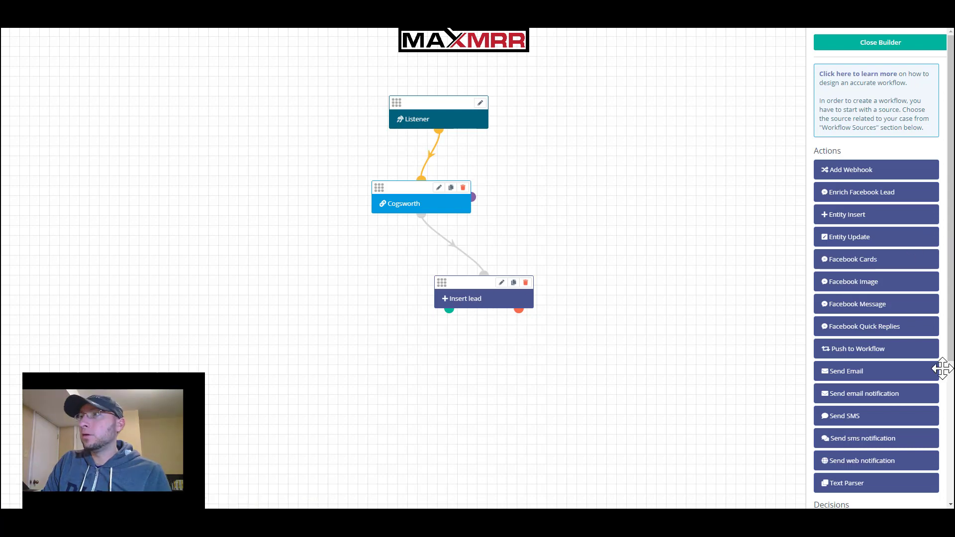
Drag a Send Email action from the Actions panel onto the workflow canvas
{"action": "left_click", "coordinate": [949, 328]}
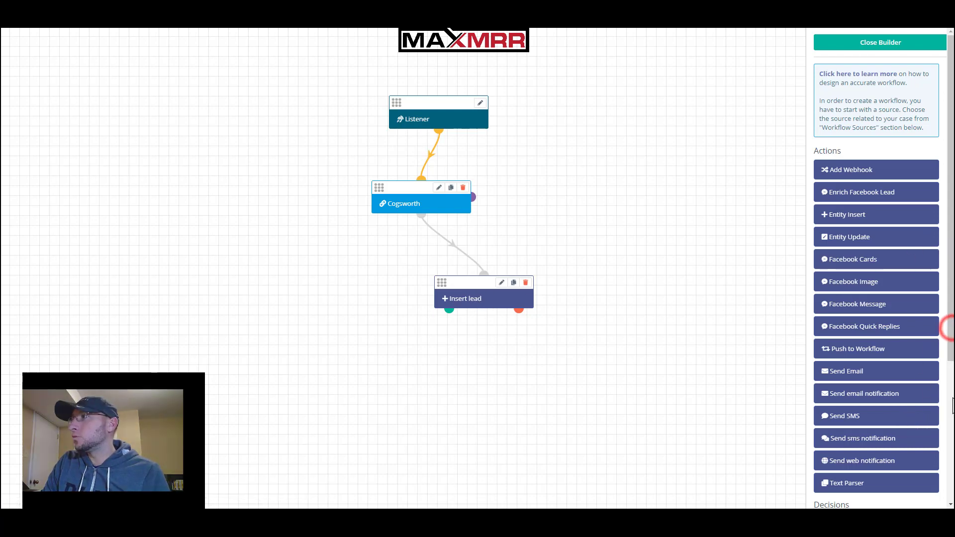
{"action": "scroll", "coordinate": [953, 406], "scroll_direction": "down", "scroll_amount": 3}
{"action": "scroll", "coordinate": [952, 405], "scroll_direction": "down", "scroll_amount": 1}
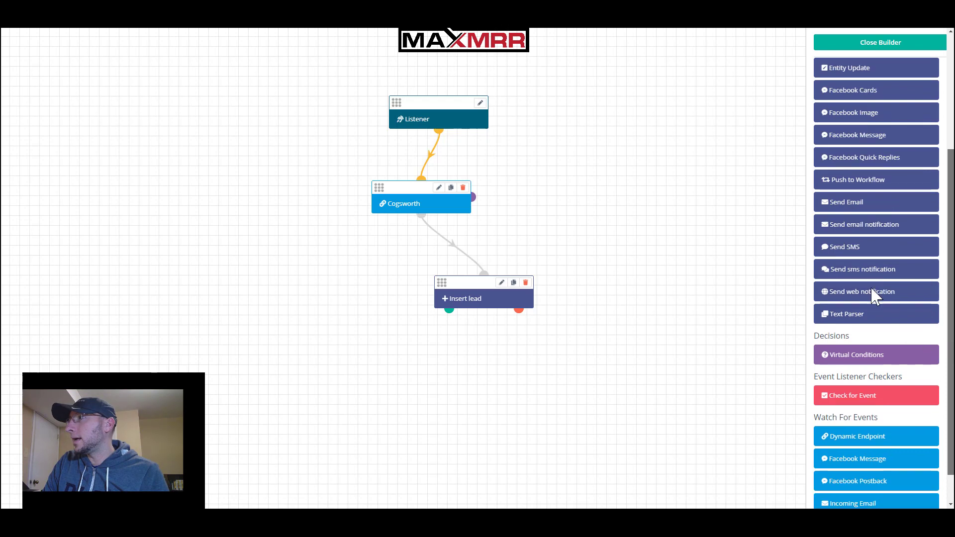
{"action": "scroll", "coordinate": [880, 284], "scroll_direction": "up", "scroll_amount": 2}
{"action": "left_click", "coordinate": [851, 291]}
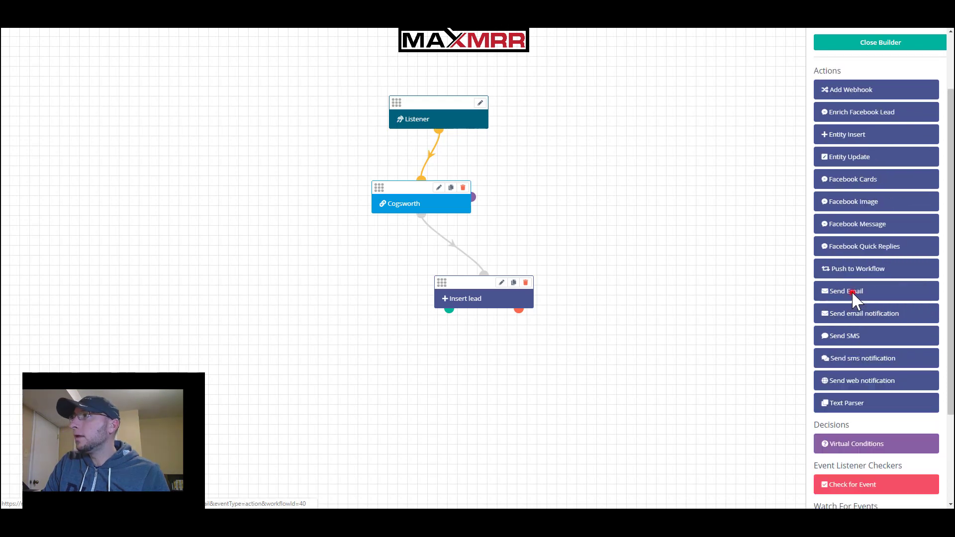
{"action": "left_click_drag", "start_coordinate": [851, 291], "coordinate": [338, 371]}
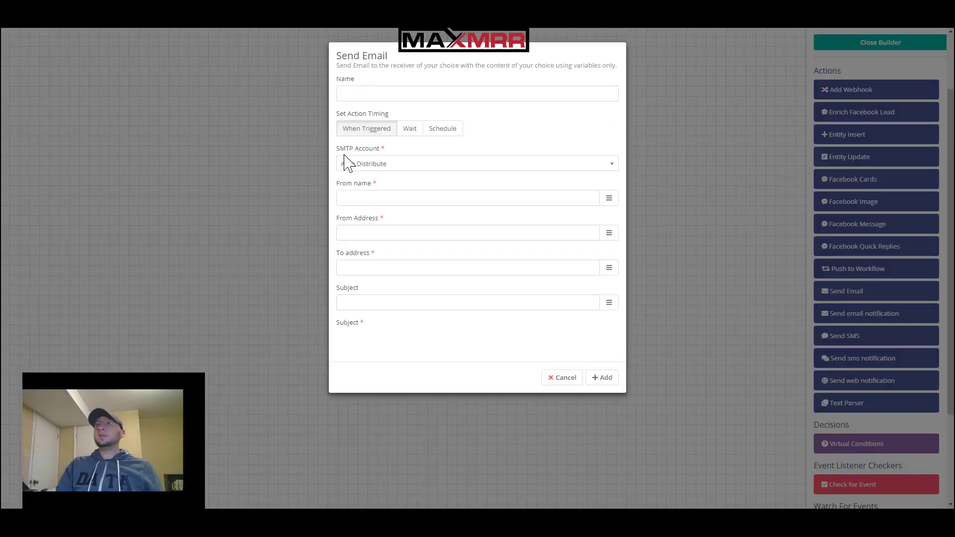
Keep Auto Distribute as the sending account and delay the email by 1 day
{"action": "left_click", "coordinate": [371, 169]}
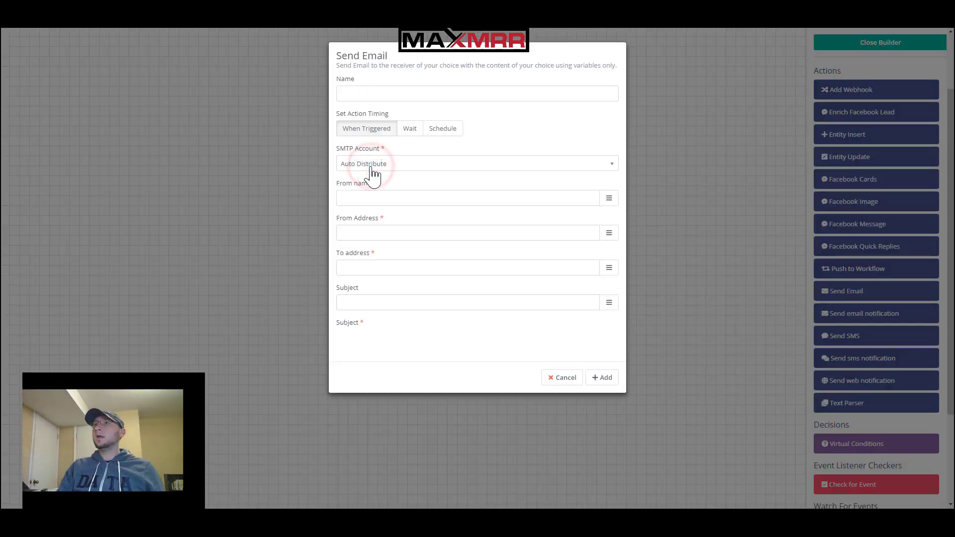
{"action": "left_click", "coordinate": [521, 145]}
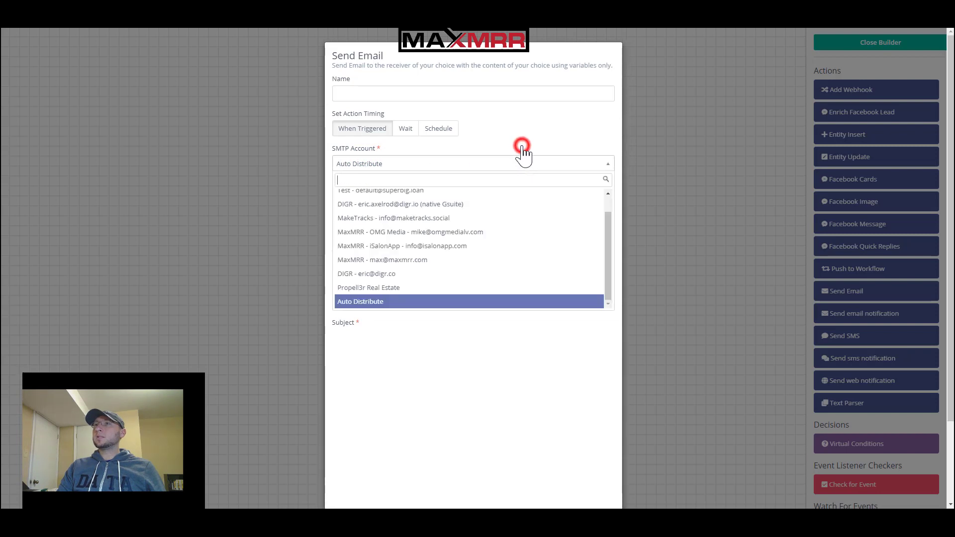
{"action": "left_click", "coordinate": [581, 167]}
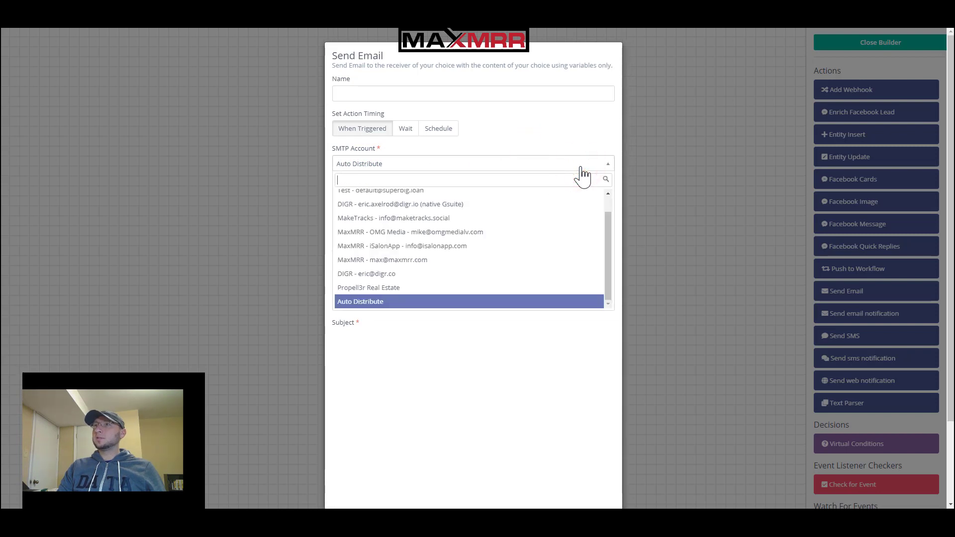
{"action": "left_click", "coordinate": [583, 130]}
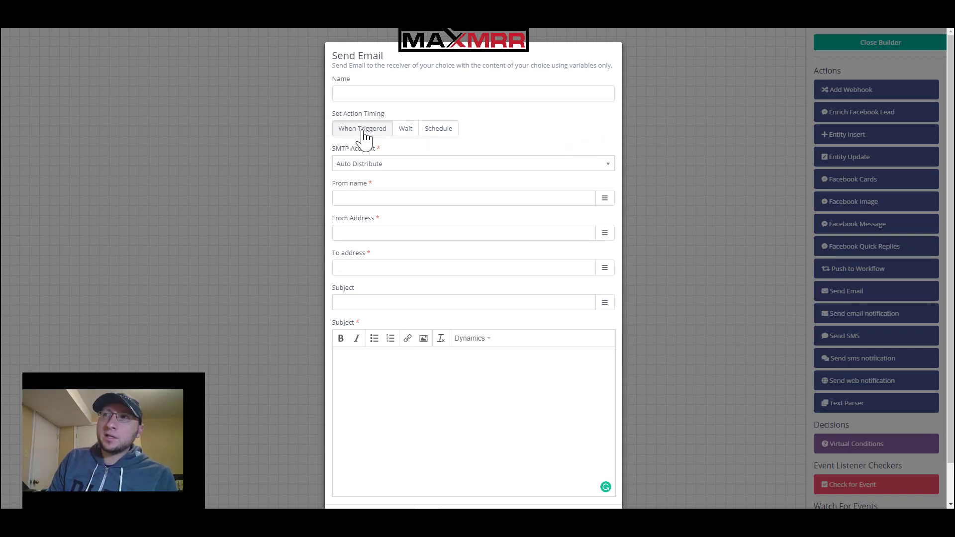
{"action": "left_click", "coordinate": [402, 130]}
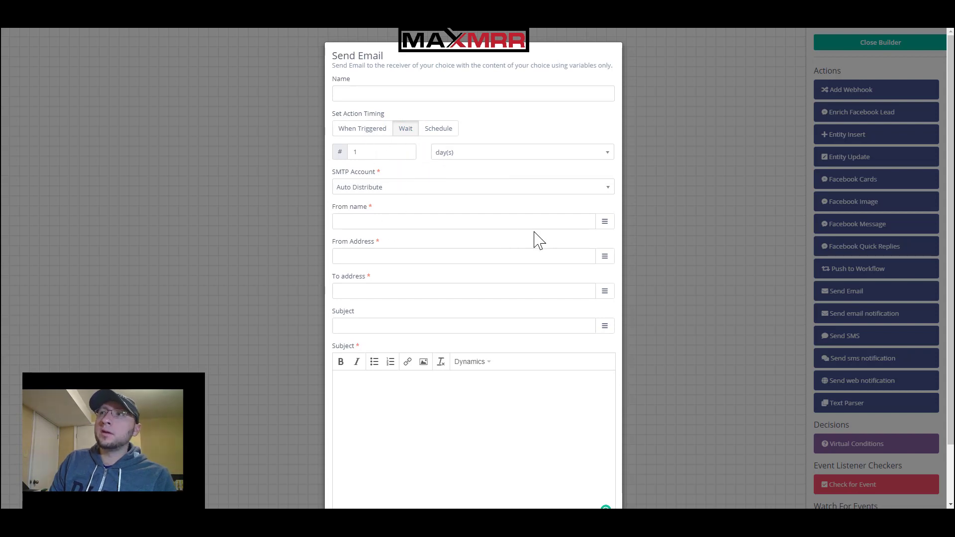
Fill in the sender's name and sender e-mail address
{"action": "left_click", "coordinate": [605, 221]}
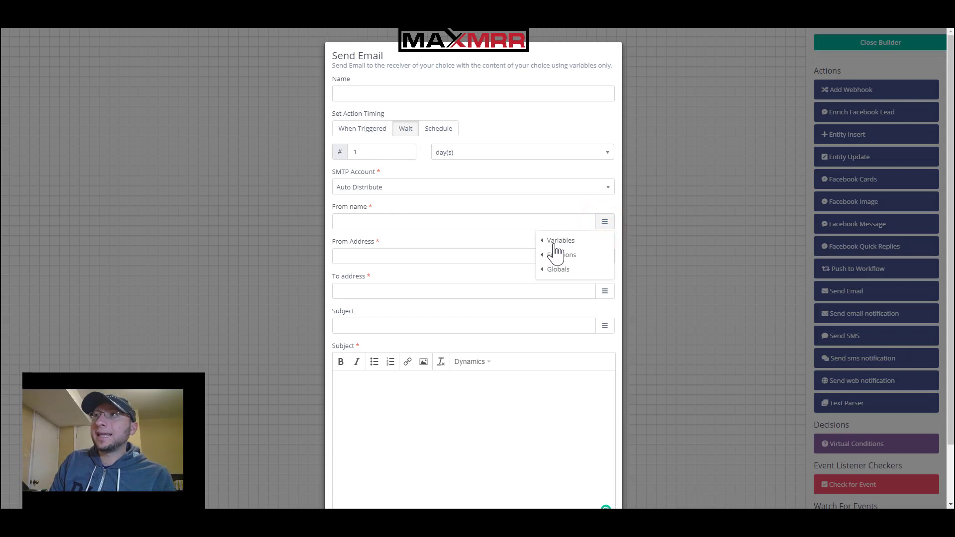
{"action": "left_click", "coordinate": [415, 217]}
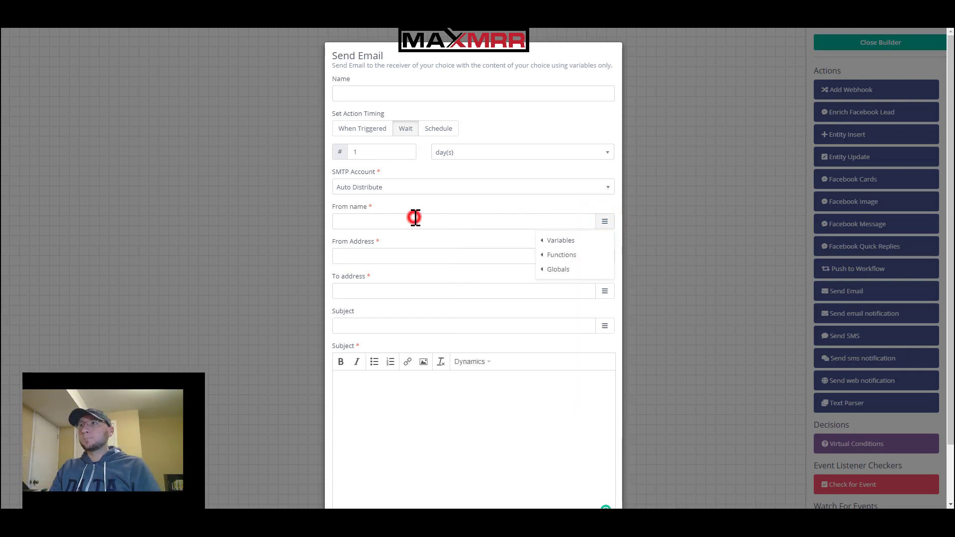
{"action": "left_click", "coordinate": [418, 217]}
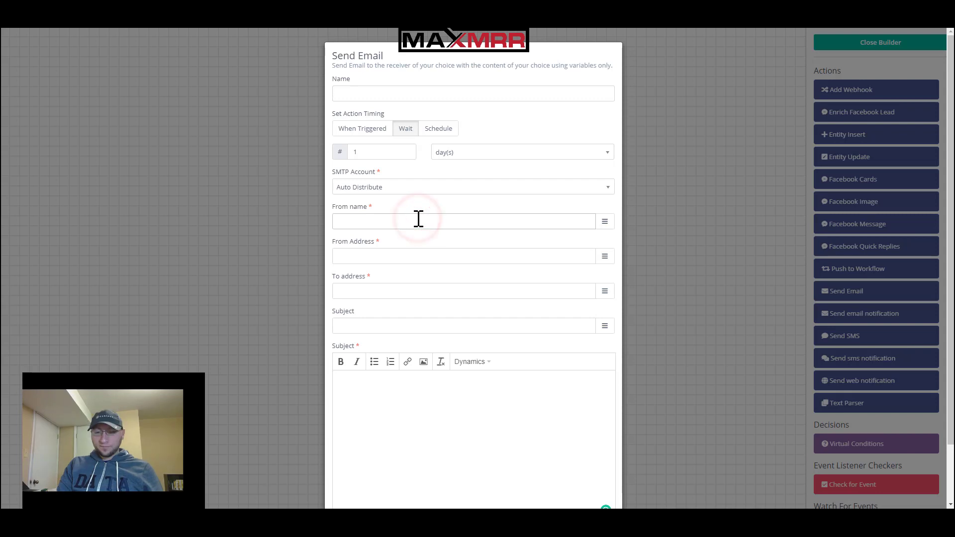
{"action": "type", "text": "Er"}
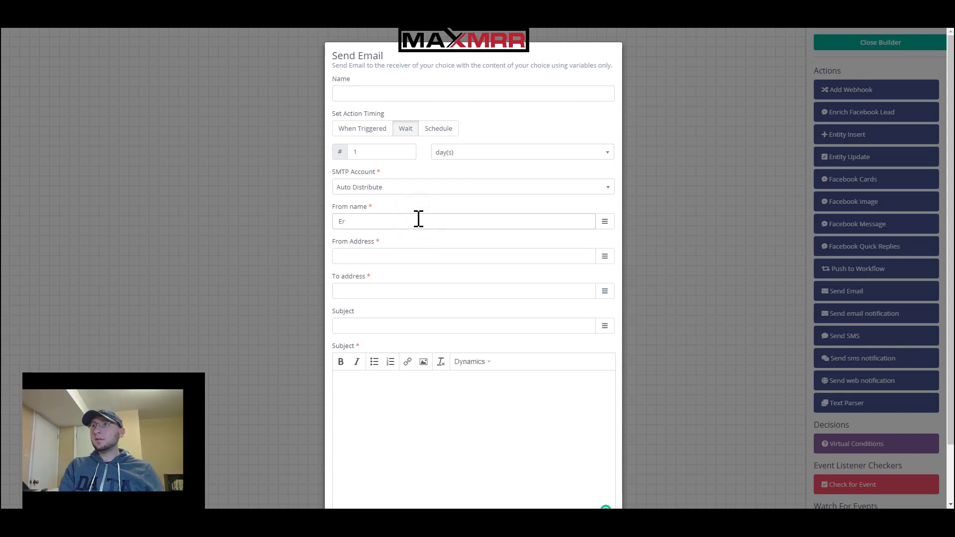
{"action": "type", "text": "ic"}
{"action": "left_click", "coordinate": [389, 259]}
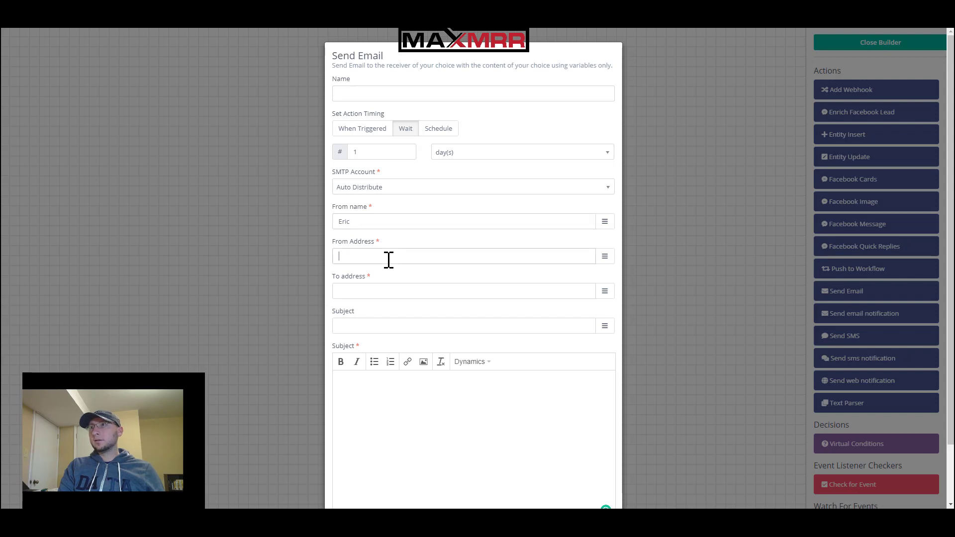
Set the recipient address to the {{__data.data.customer.email}} variable
{"action": "left_click", "coordinate": [482, 291]}
{"action": "left_click", "coordinate": [605, 292]}
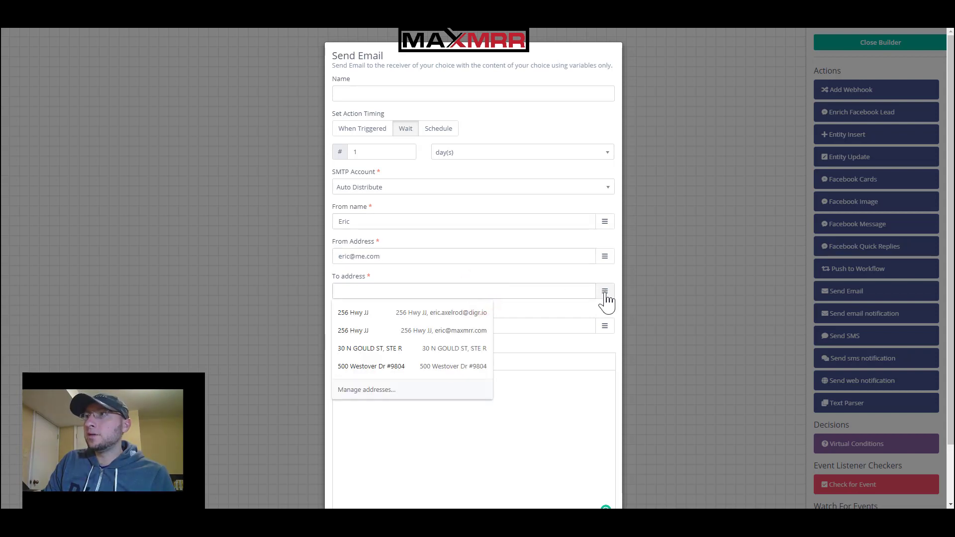
{"action": "left_click", "coordinate": [607, 290]}
{"action": "left_click", "coordinate": [606, 291]}
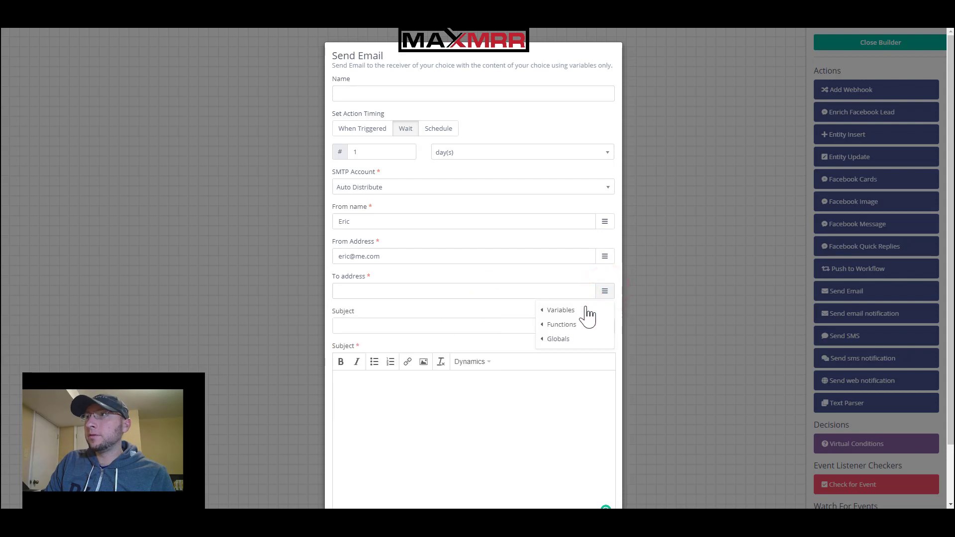
{"action": "left_click", "coordinate": [554, 310]}
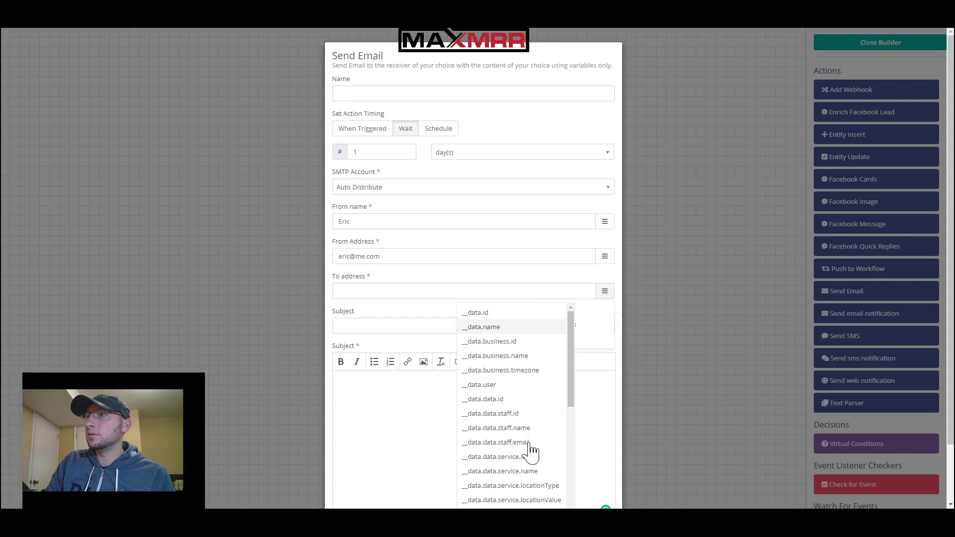
{"action": "scroll", "coordinate": [552, 438], "scroll_direction": "down", "scroll_amount": 4}
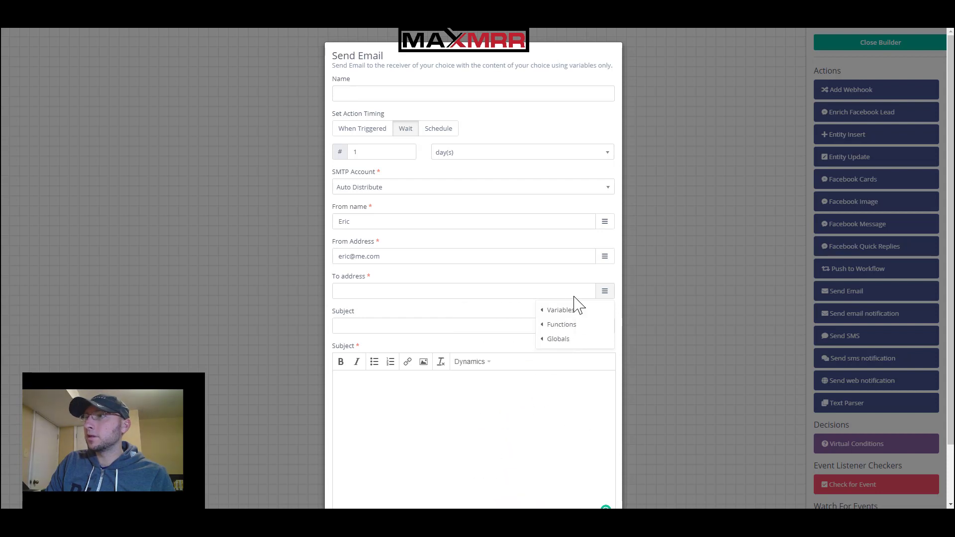
{"action": "mouse_move", "coordinate": [559, 313]}
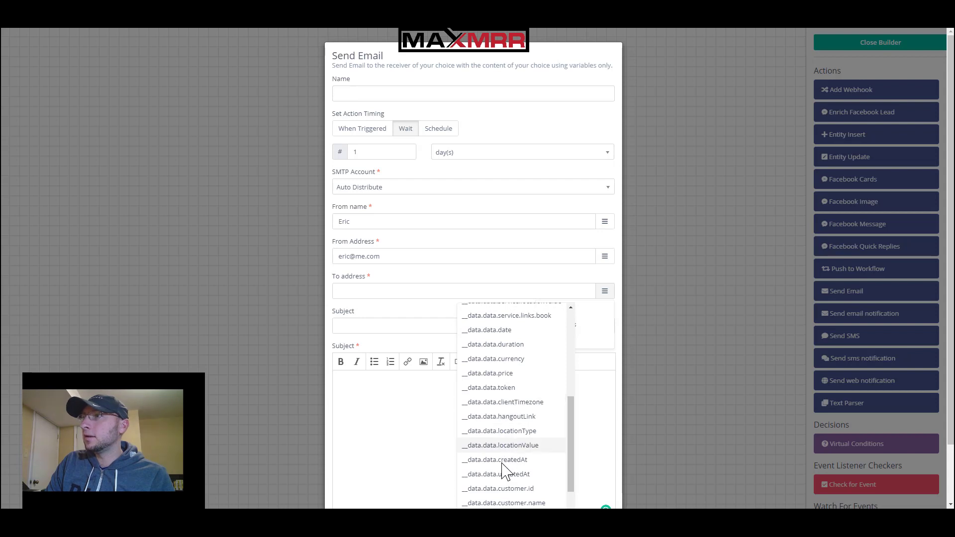
{"action": "scroll", "coordinate": [508, 475], "scroll_direction": "down", "scroll_amount": 2}
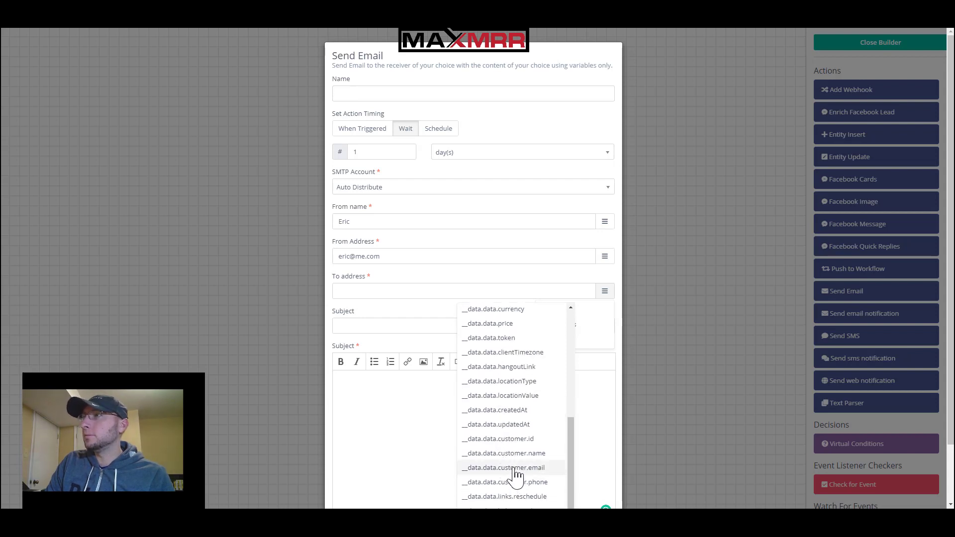
{"action": "left_click", "coordinate": [513, 468]}
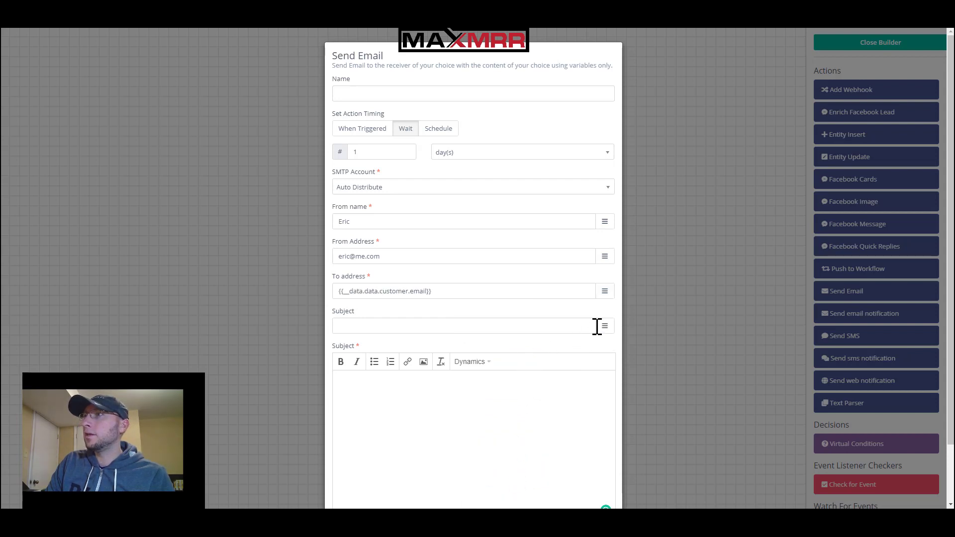
Set the subject to 'Thank you for booking' and start the body with 'Thanks' and a new line
{"action": "left_click", "coordinate": [568, 326]}
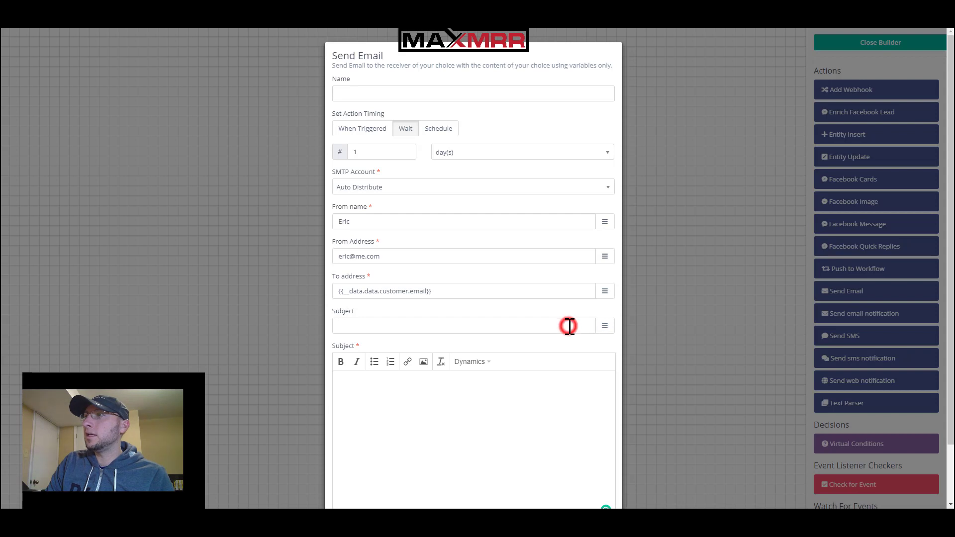
{"action": "type", "text": "Thankyou fo"}
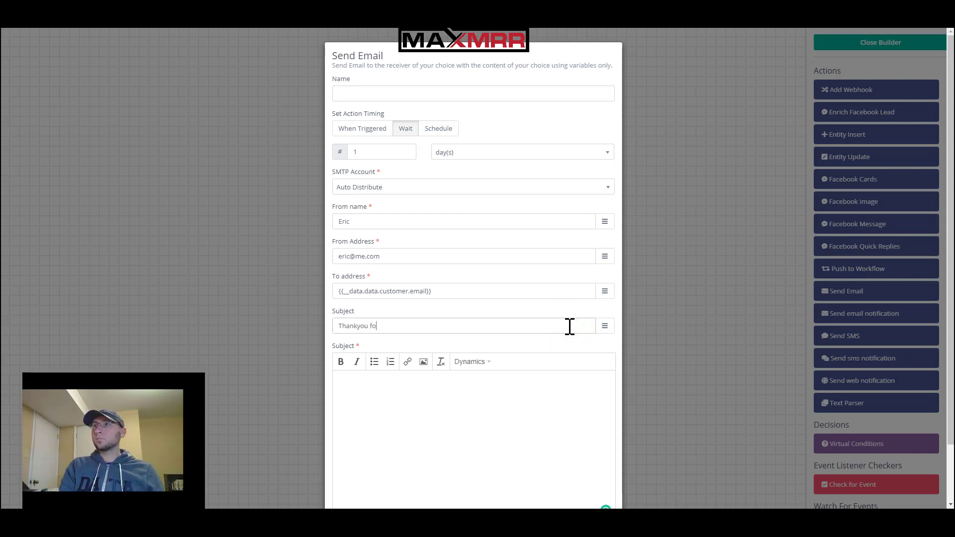
{"action": "type", "text": "r booking"}
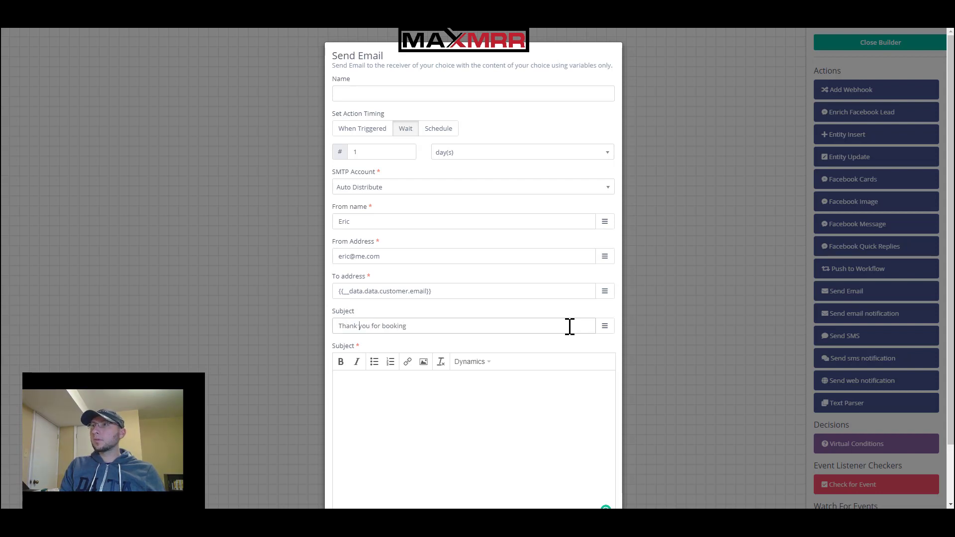
{"action": "left_click", "coordinate": [508, 424]}
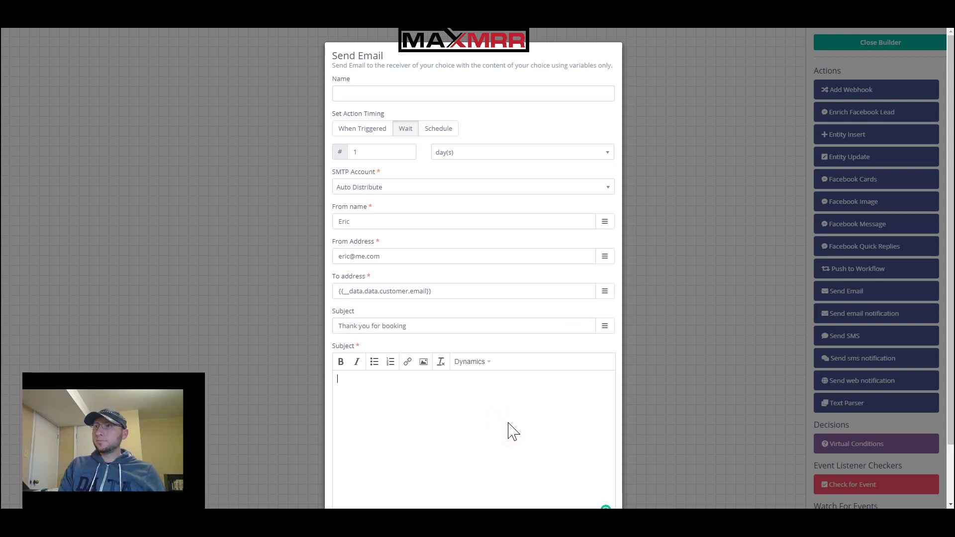
{"action": "type", "text": "Thanks"}
{"action": "scroll", "coordinate": [521, 428], "scroll_direction": "down", "scroll_amount": 2}
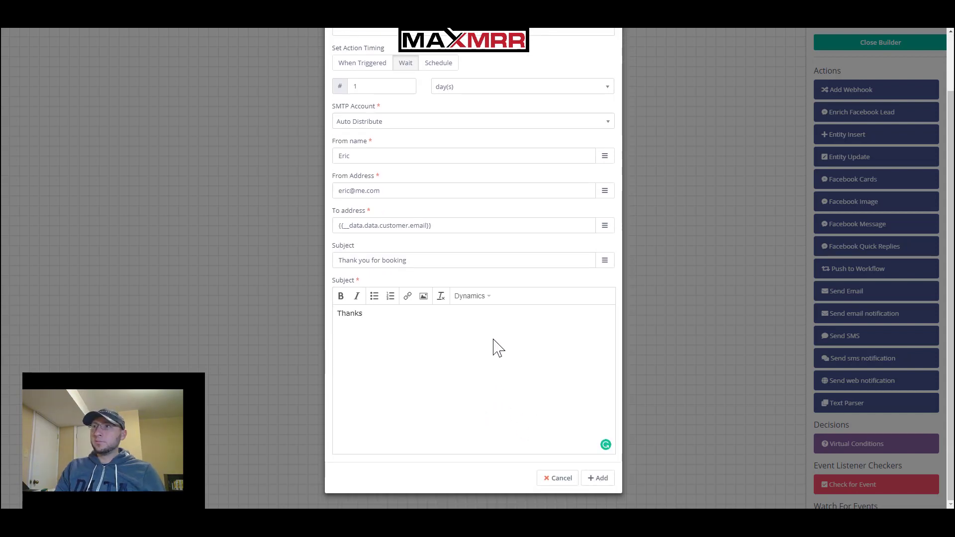
{"action": "key", "text": "Return"}
Insert the links.reschedule and links.cancel variables into the email body from Dynamics > Variables
{"action": "left_click", "coordinate": [489, 298]}
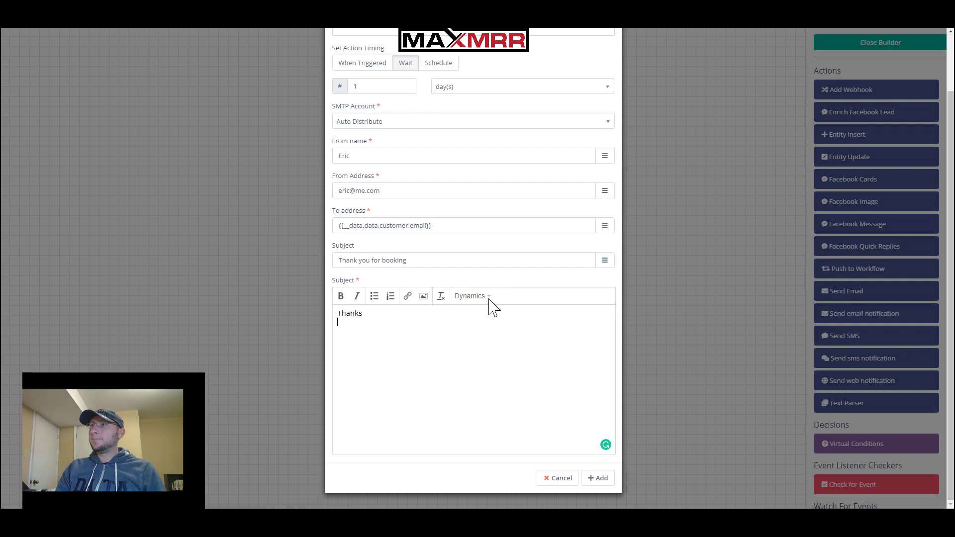
{"action": "left_click", "coordinate": [479, 300]}
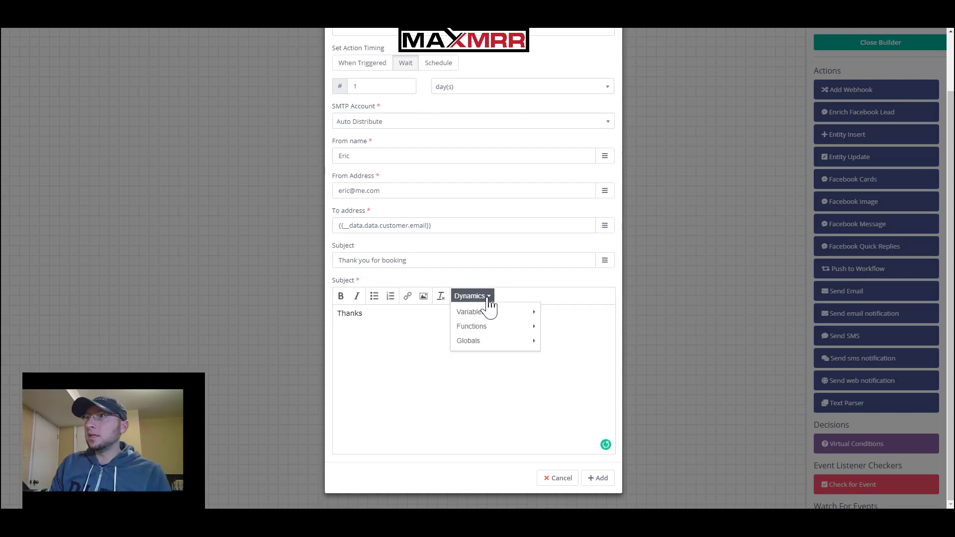
{"action": "mouse_move", "coordinate": [488, 324]}
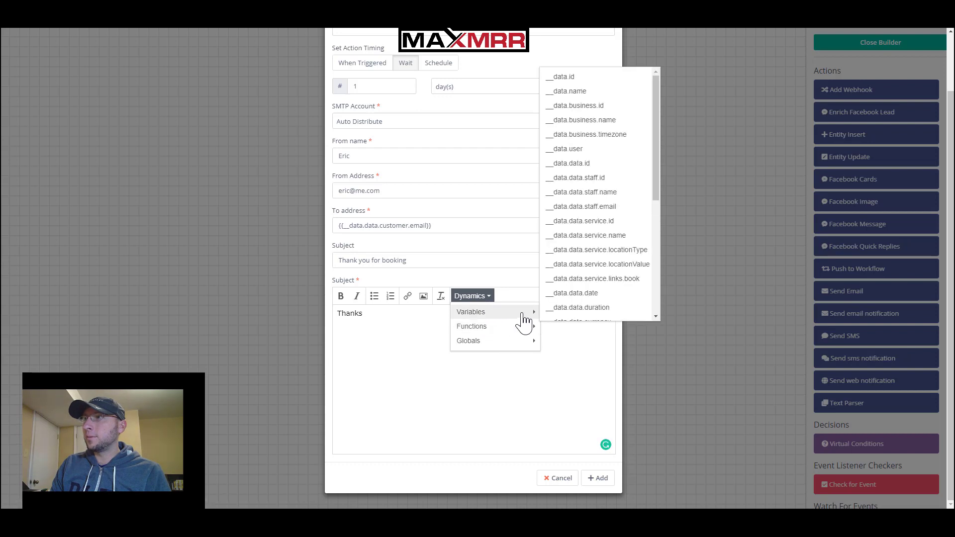
{"action": "scroll", "coordinate": [599, 302], "scroll_direction": "down", "scroll_amount": 5}
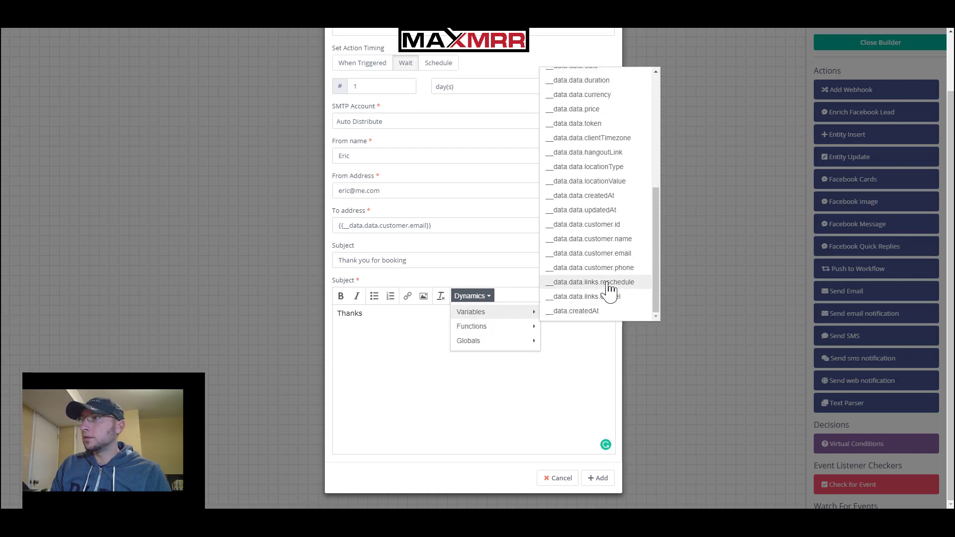
{"action": "left_click", "coordinate": [606, 282]}
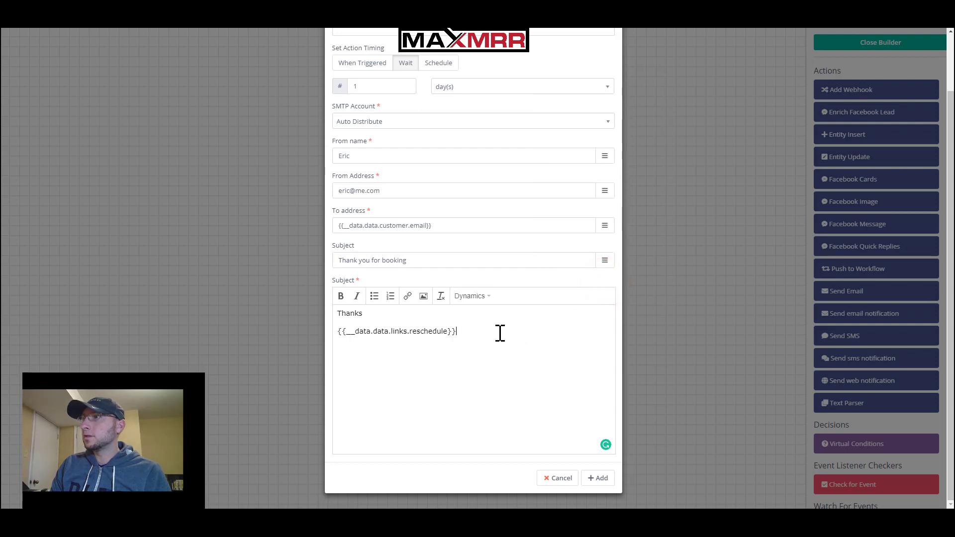
{"action": "left_click", "coordinate": [472, 297]}
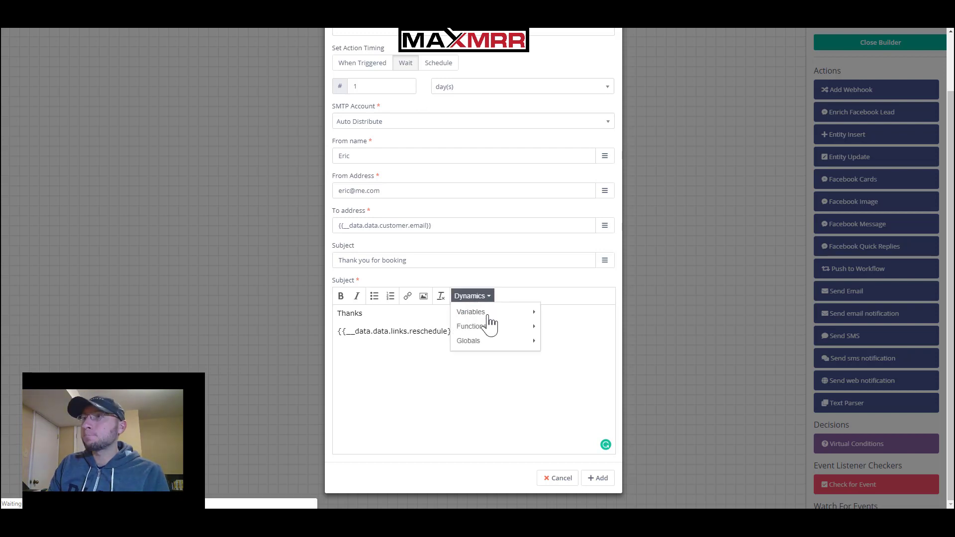
{"action": "mouse_move", "coordinate": [489, 319]}
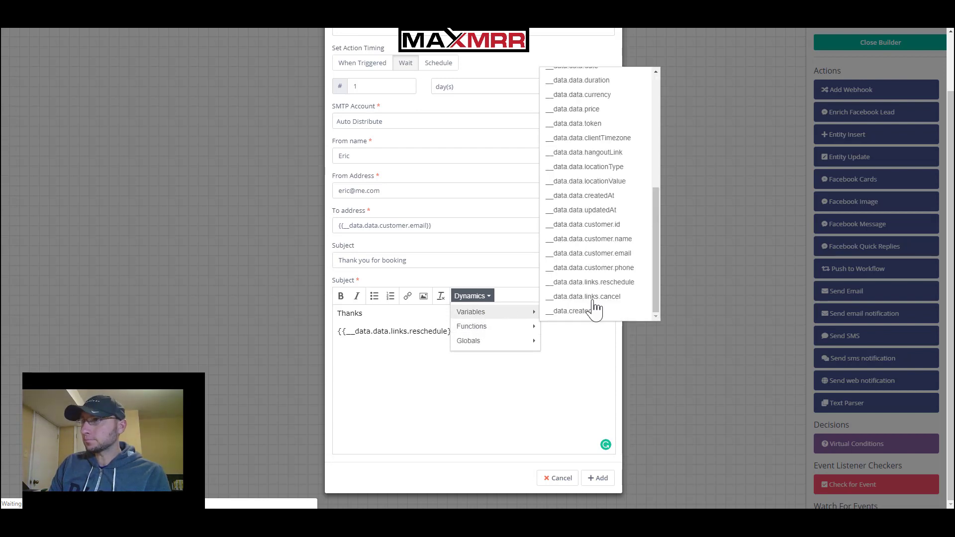
{"action": "left_click", "coordinate": [625, 299]}
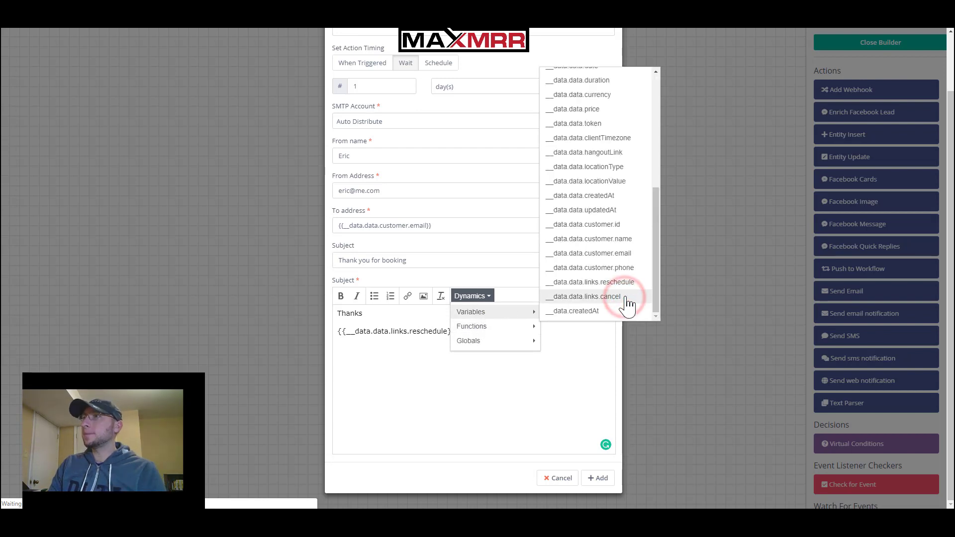
Add new lines for the 'To reschedule:' and 'To cancel:' labels above the links
{"action": "left_click", "coordinate": [461, 326]}
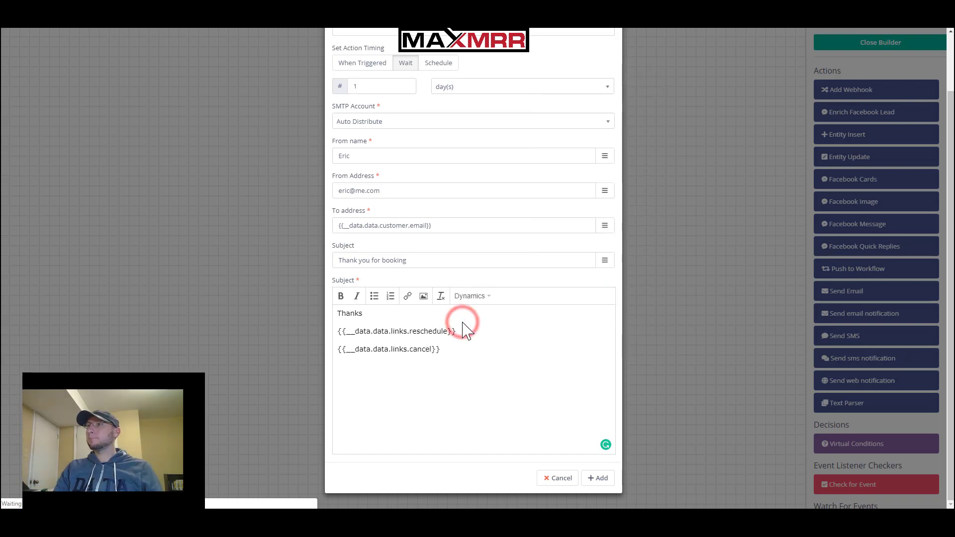
{"action": "key", "text": "Return"}
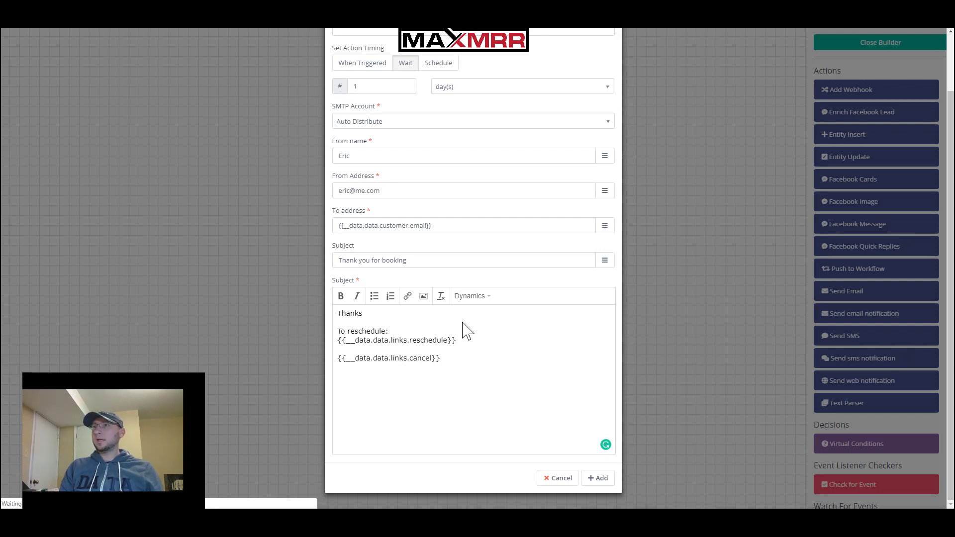
{"action": "key", "text": "Return"}
{"action": "type", "text": "To cancel:"}
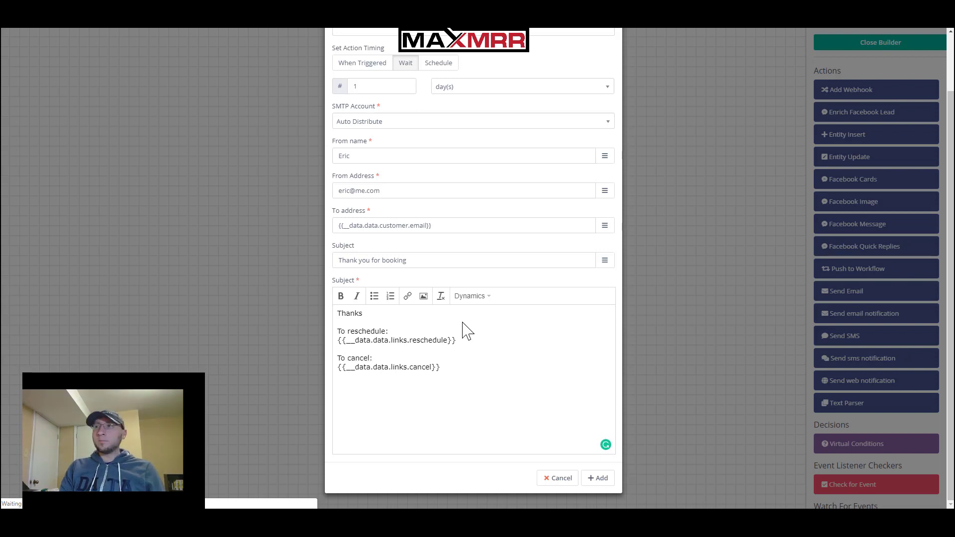
Add the Send Email step, connect it after Insert lead with a 1-day wait, and leave the builder
{"action": "left_click", "coordinate": [601, 479]}
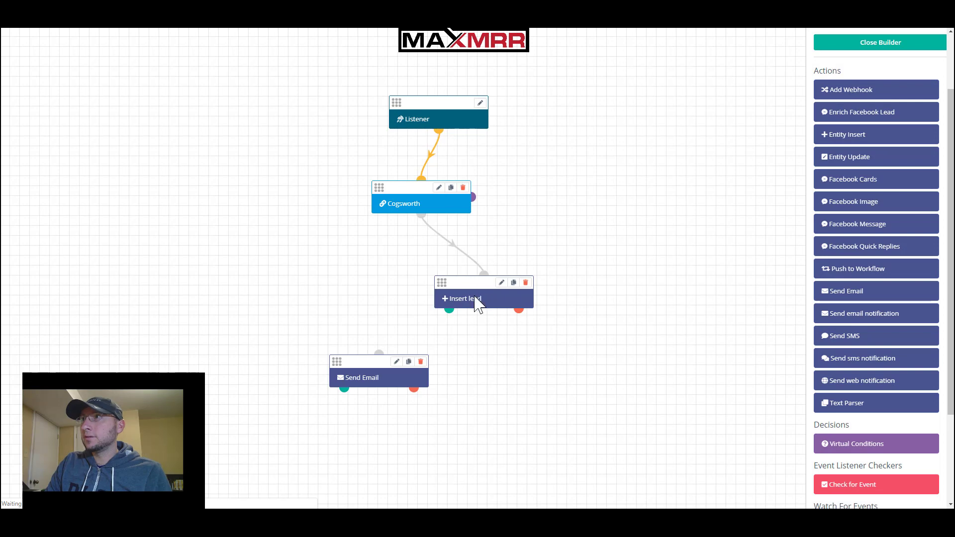
{"action": "left_click_drag", "start_coordinate": [449, 310], "coordinate": [380, 356]}
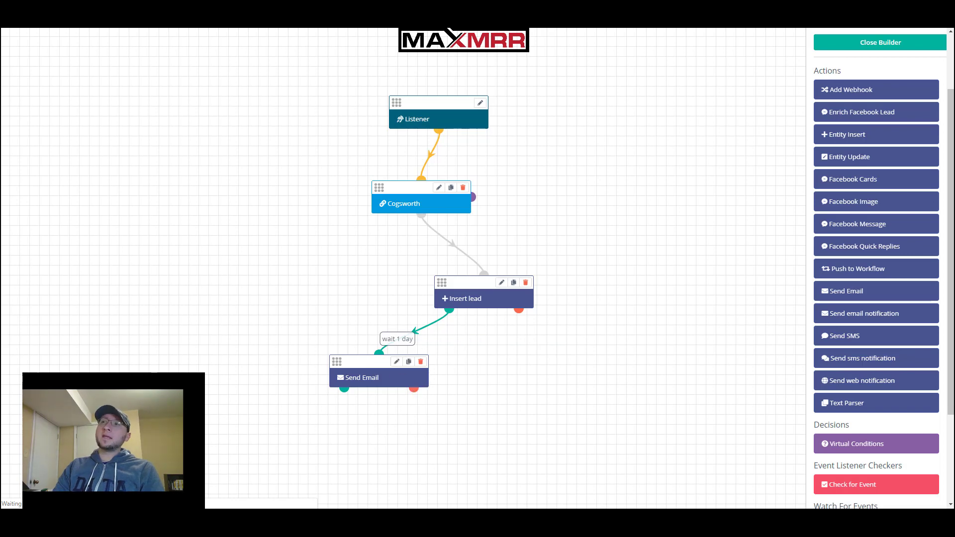
{"action": "left_click", "coordinate": [867, 44]}
Close the builder, apply the New bookings workflow changes, then select 'bookings' in the workflow name
{"action": "left_click", "coordinate": [867, 44]}
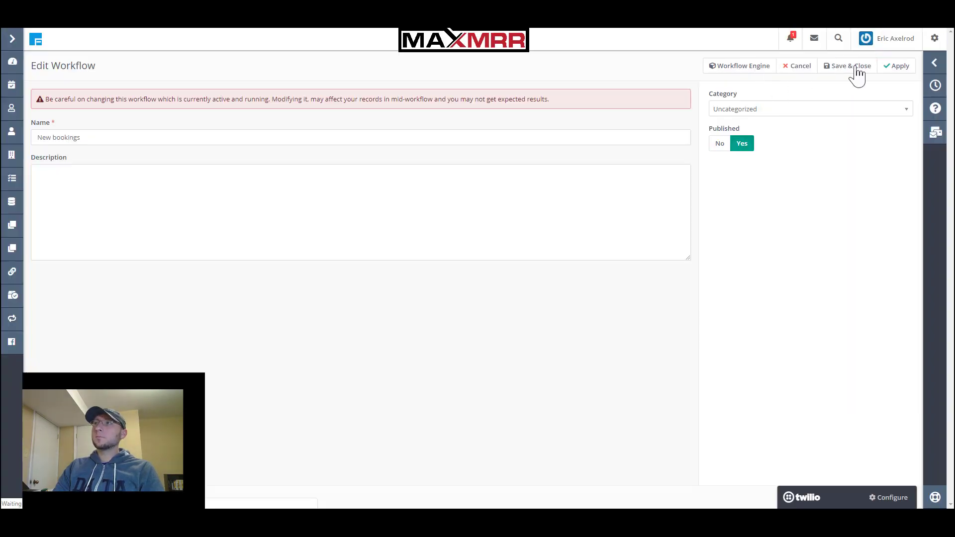
{"action": "left_click", "coordinate": [898, 68]}
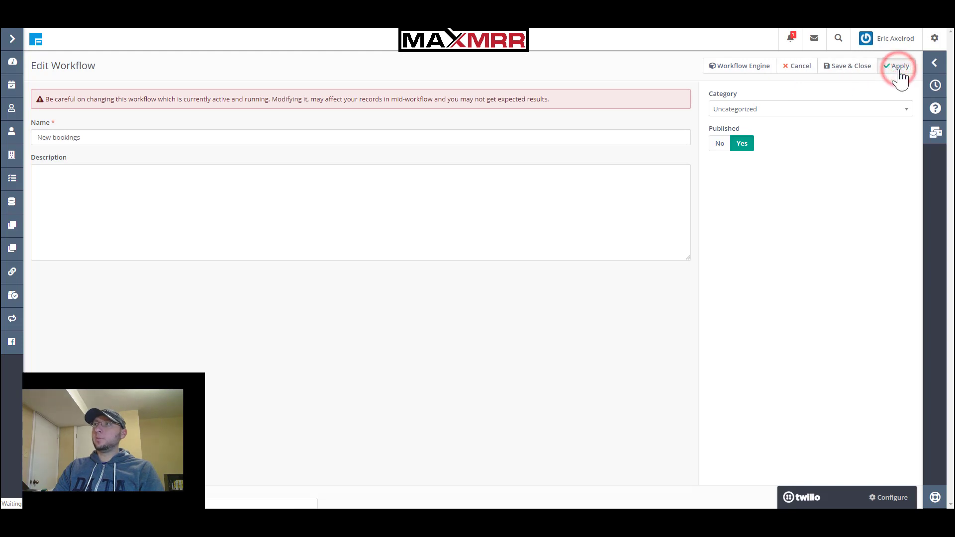
{"action": "left_click", "coordinate": [113, 135]}
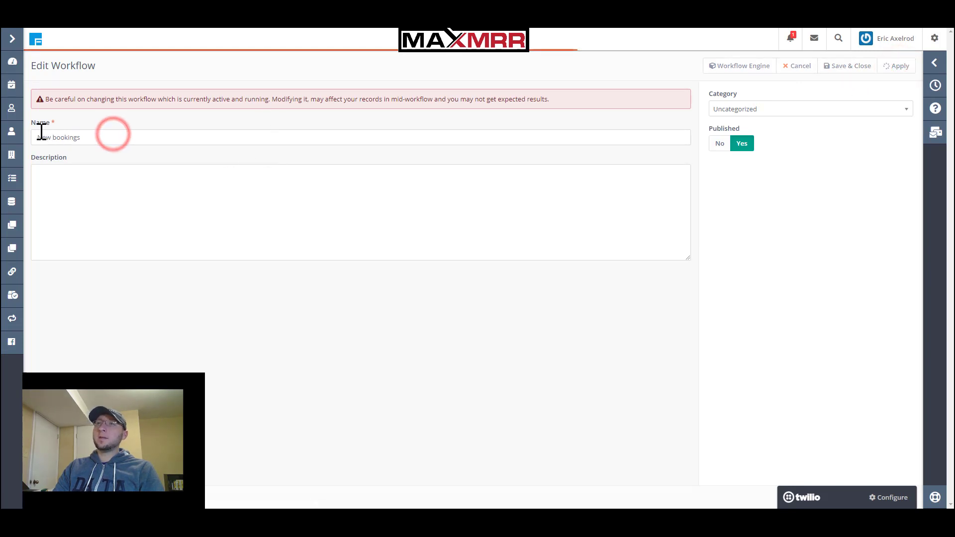
{"action": "double_click", "coordinate": [60, 136]}
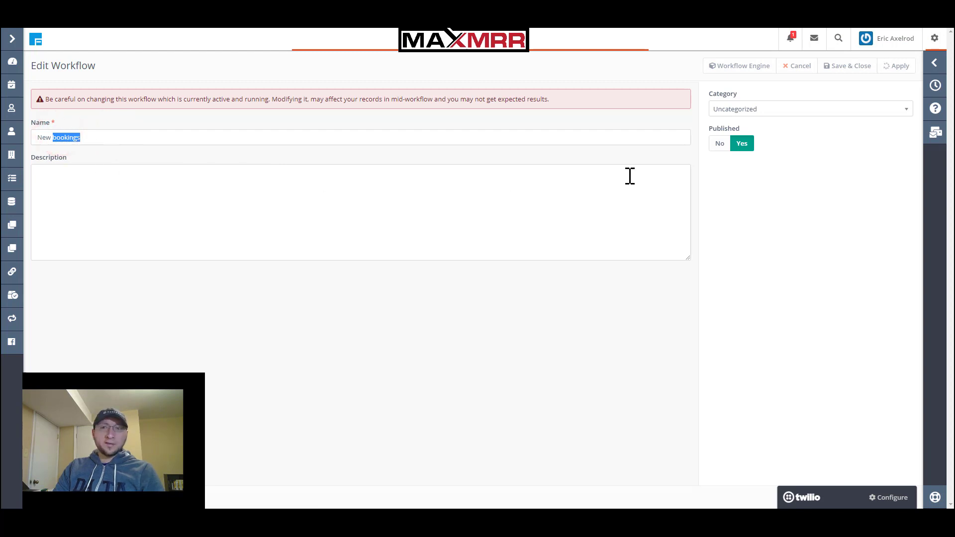